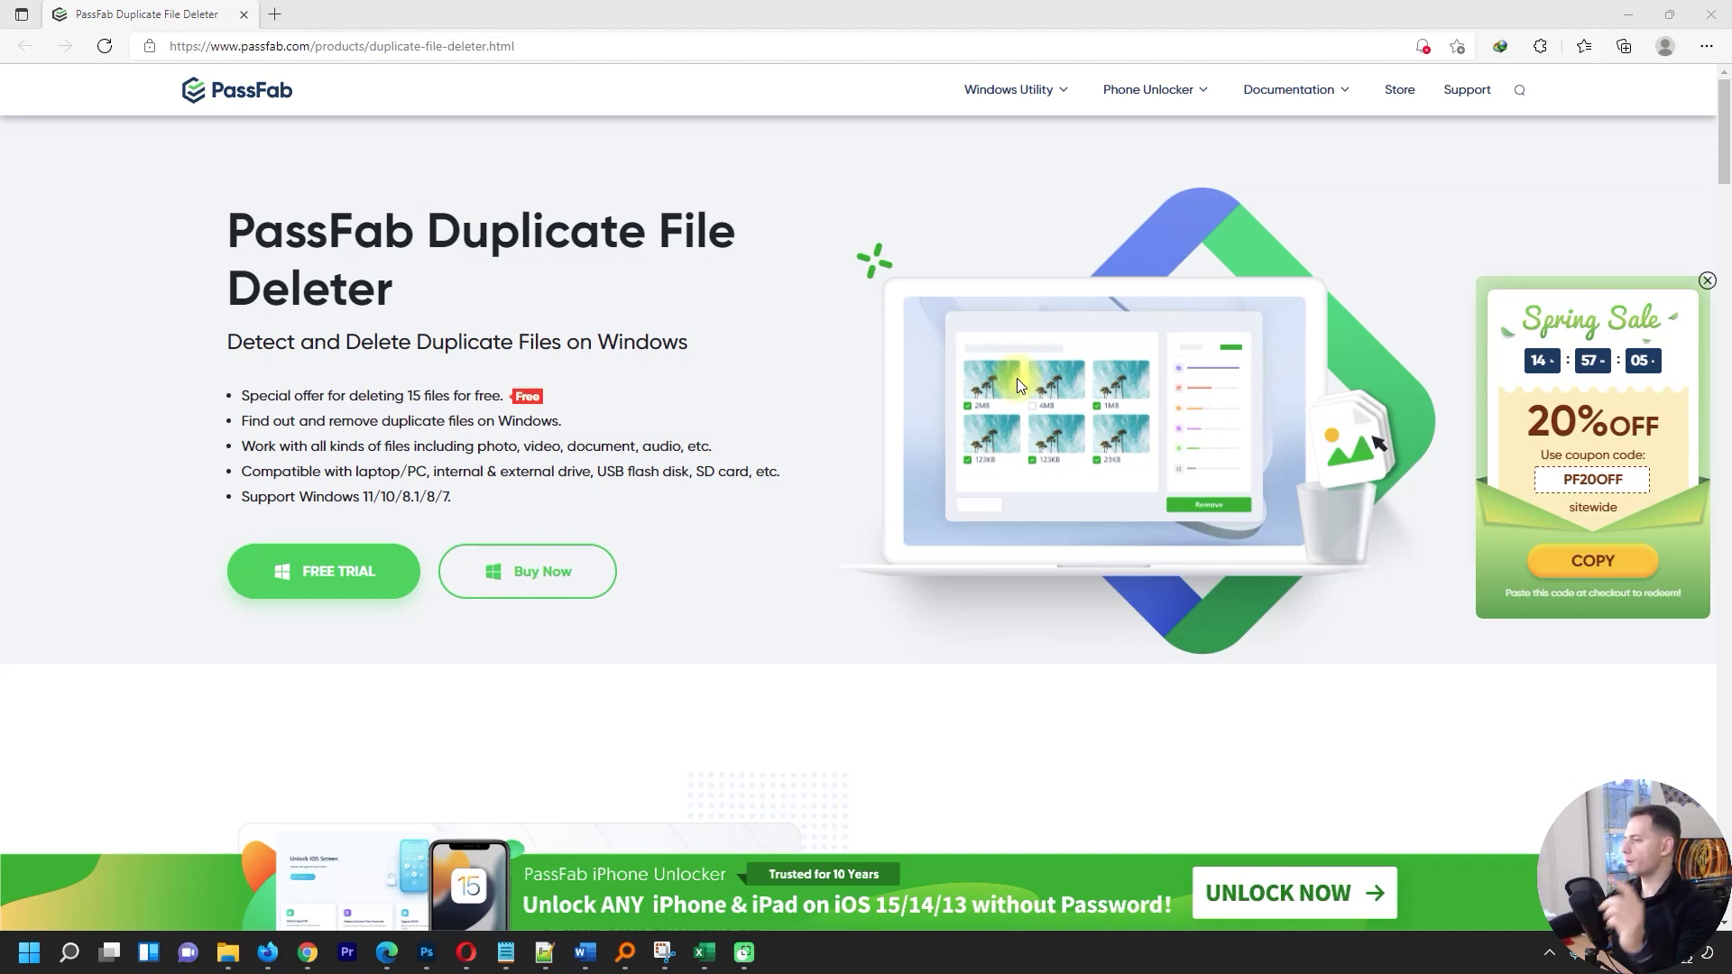
# Download the free trial, install PassFab Duplicate File Deleter in English, and launch it.
pyautogui.click(298, 571)
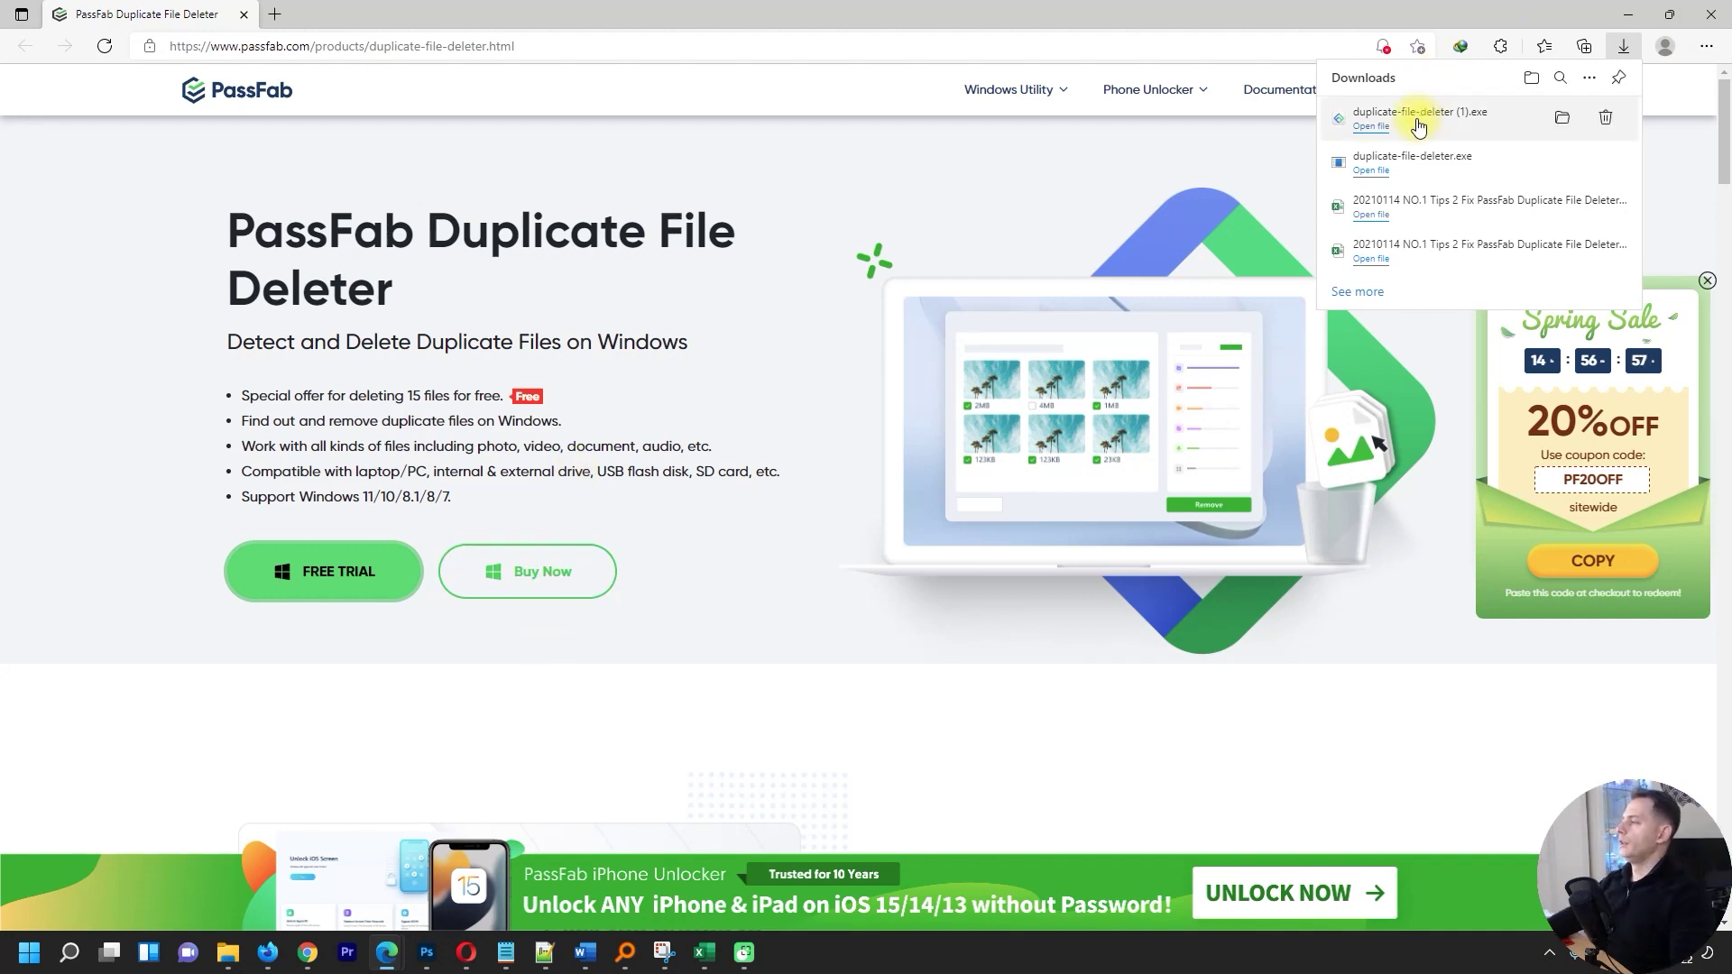
pyautogui.click(1375, 117)
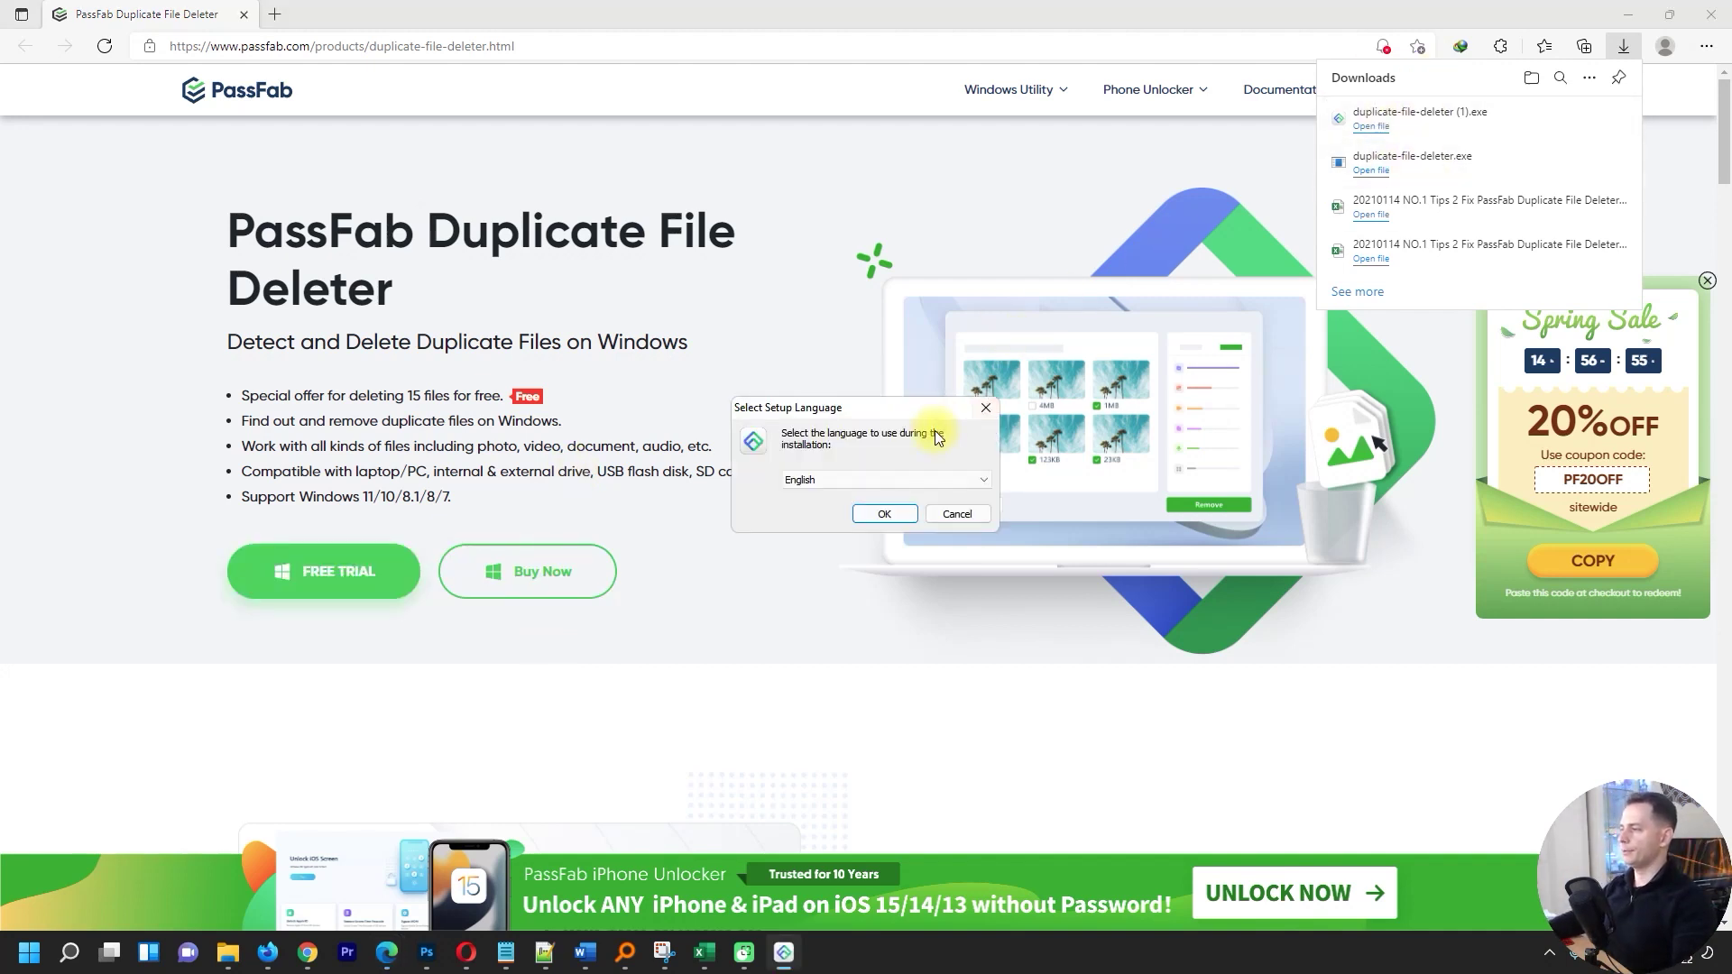
pyautogui.click(880, 522)
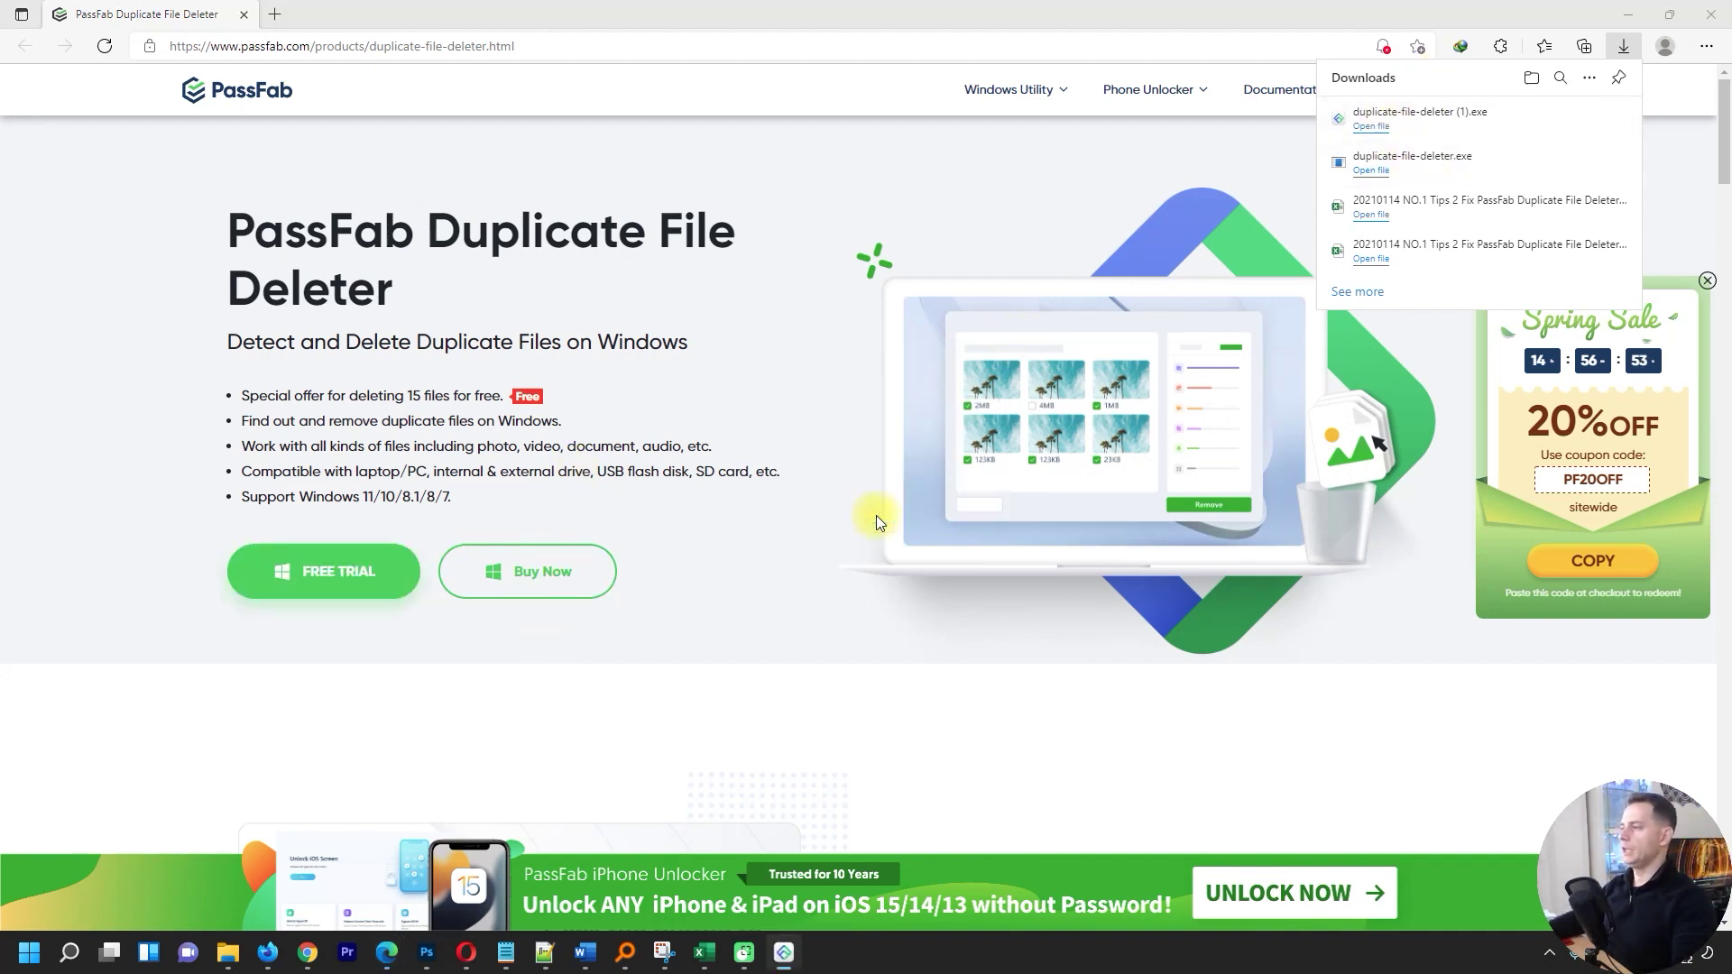
pyautogui.click(812, 564)
pyautogui.click(948, 625)
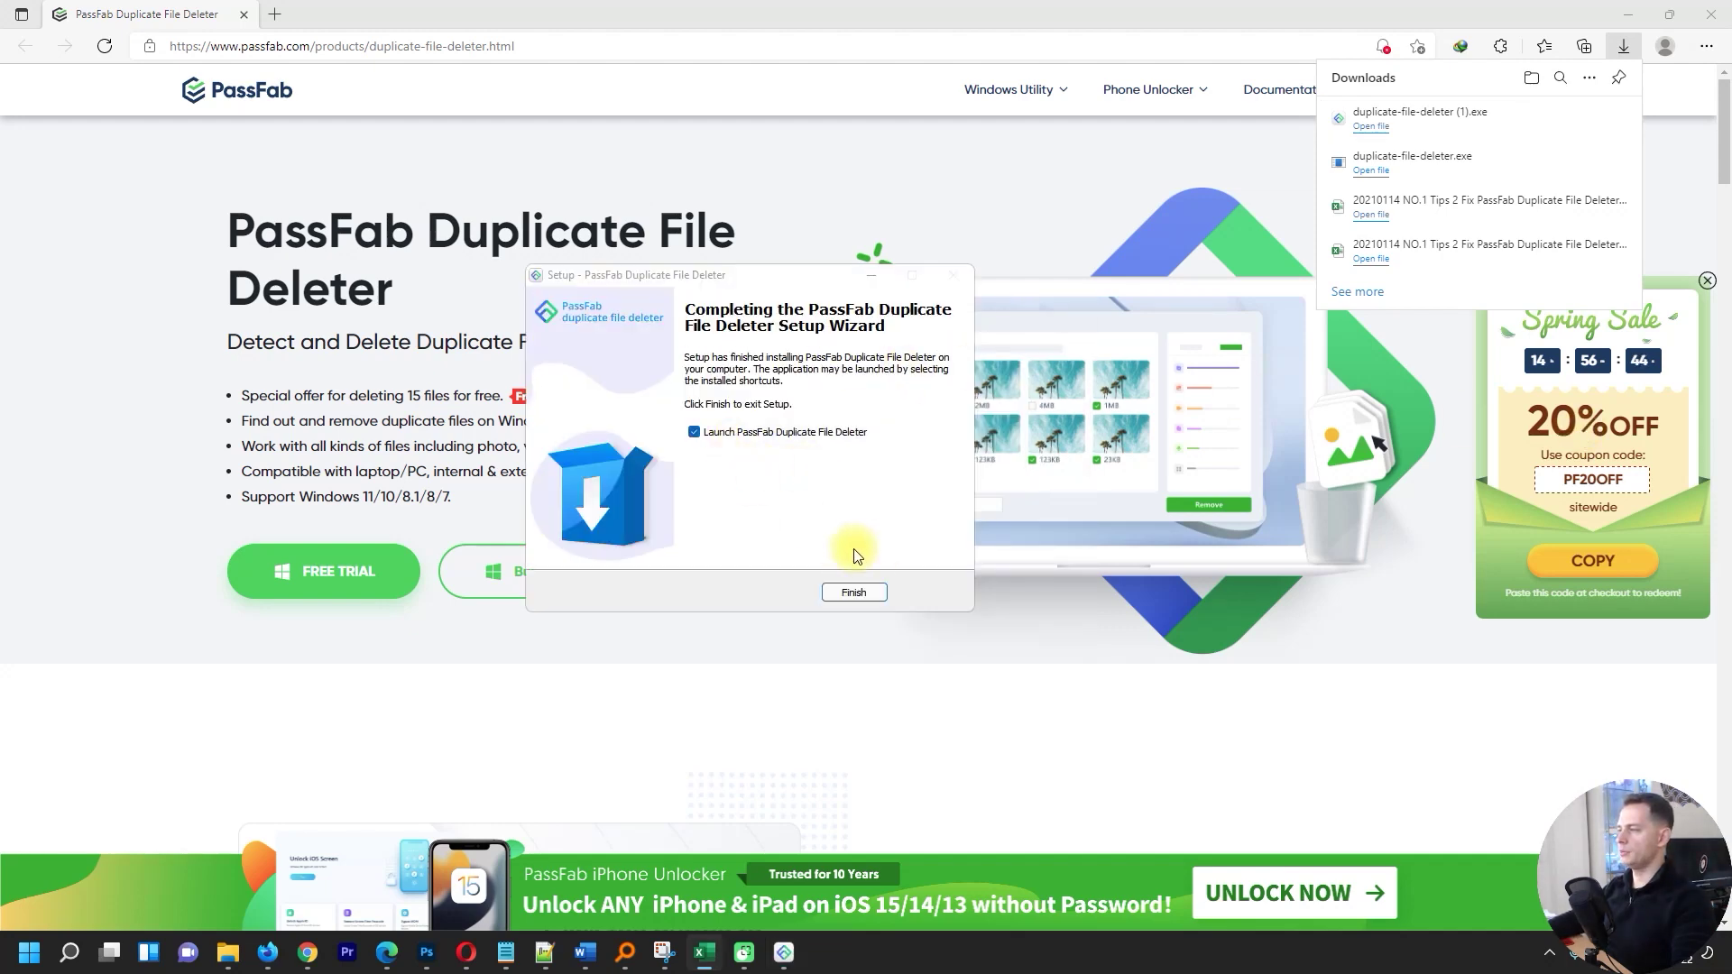
pyautogui.click(854, 593)
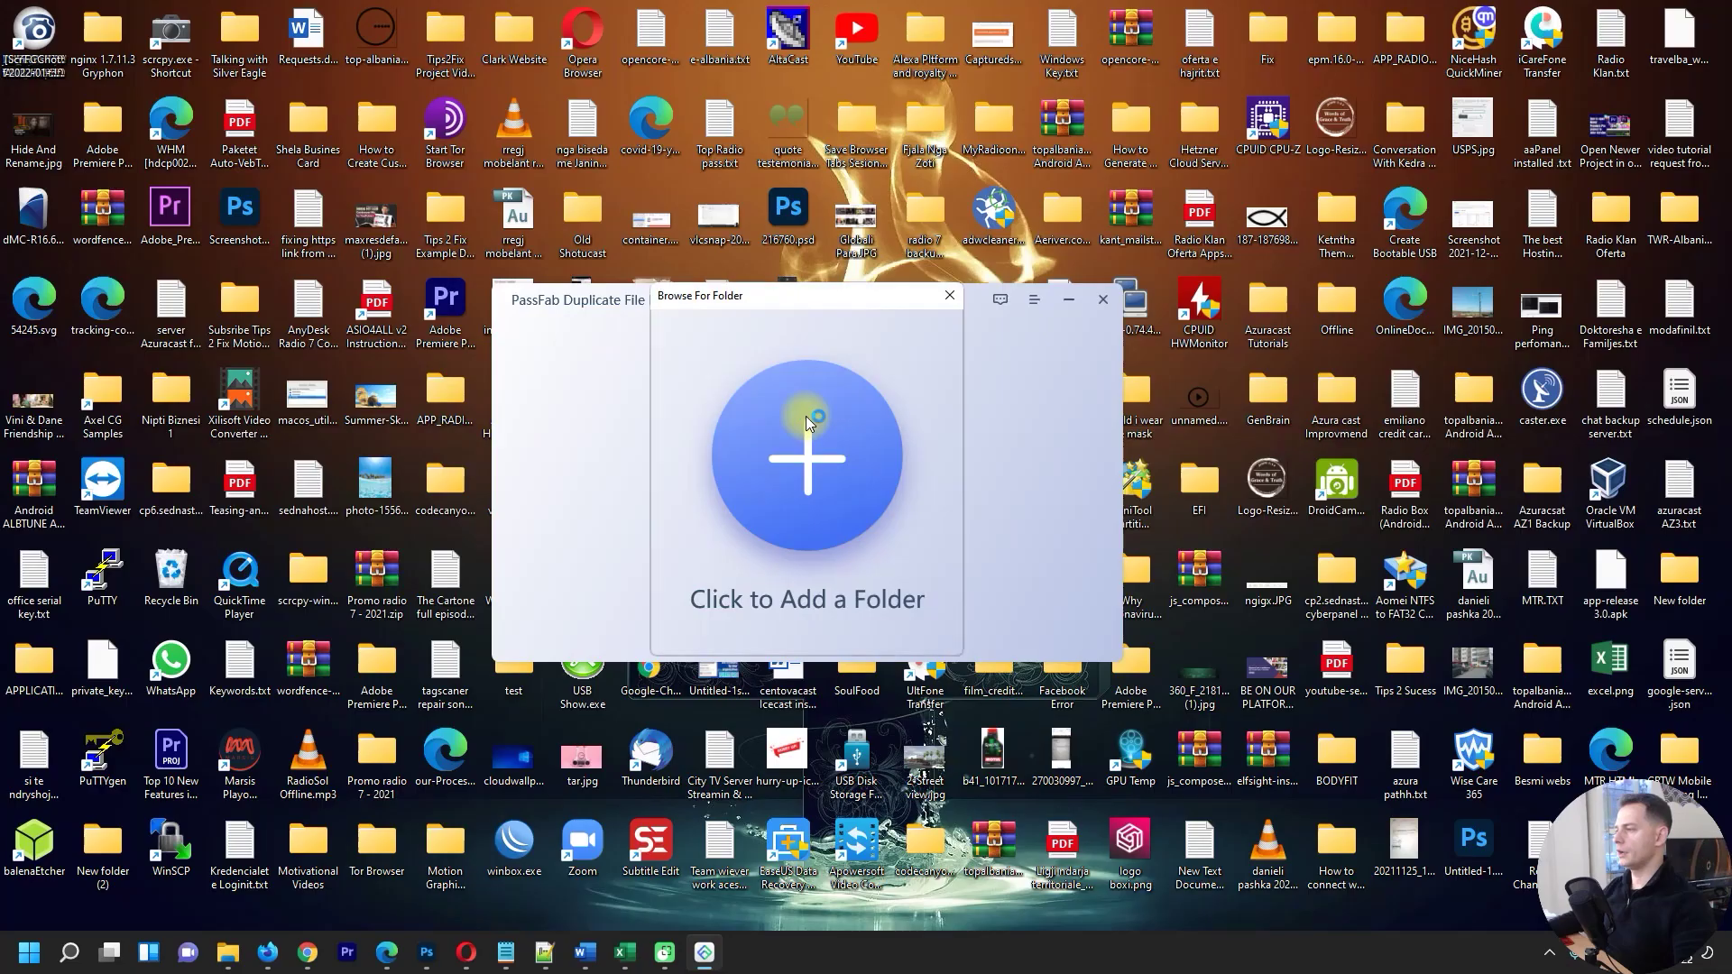
# Pick Local Disk (D:) as the drive to scan for duplicates.
pyautogui.click(805, 415)
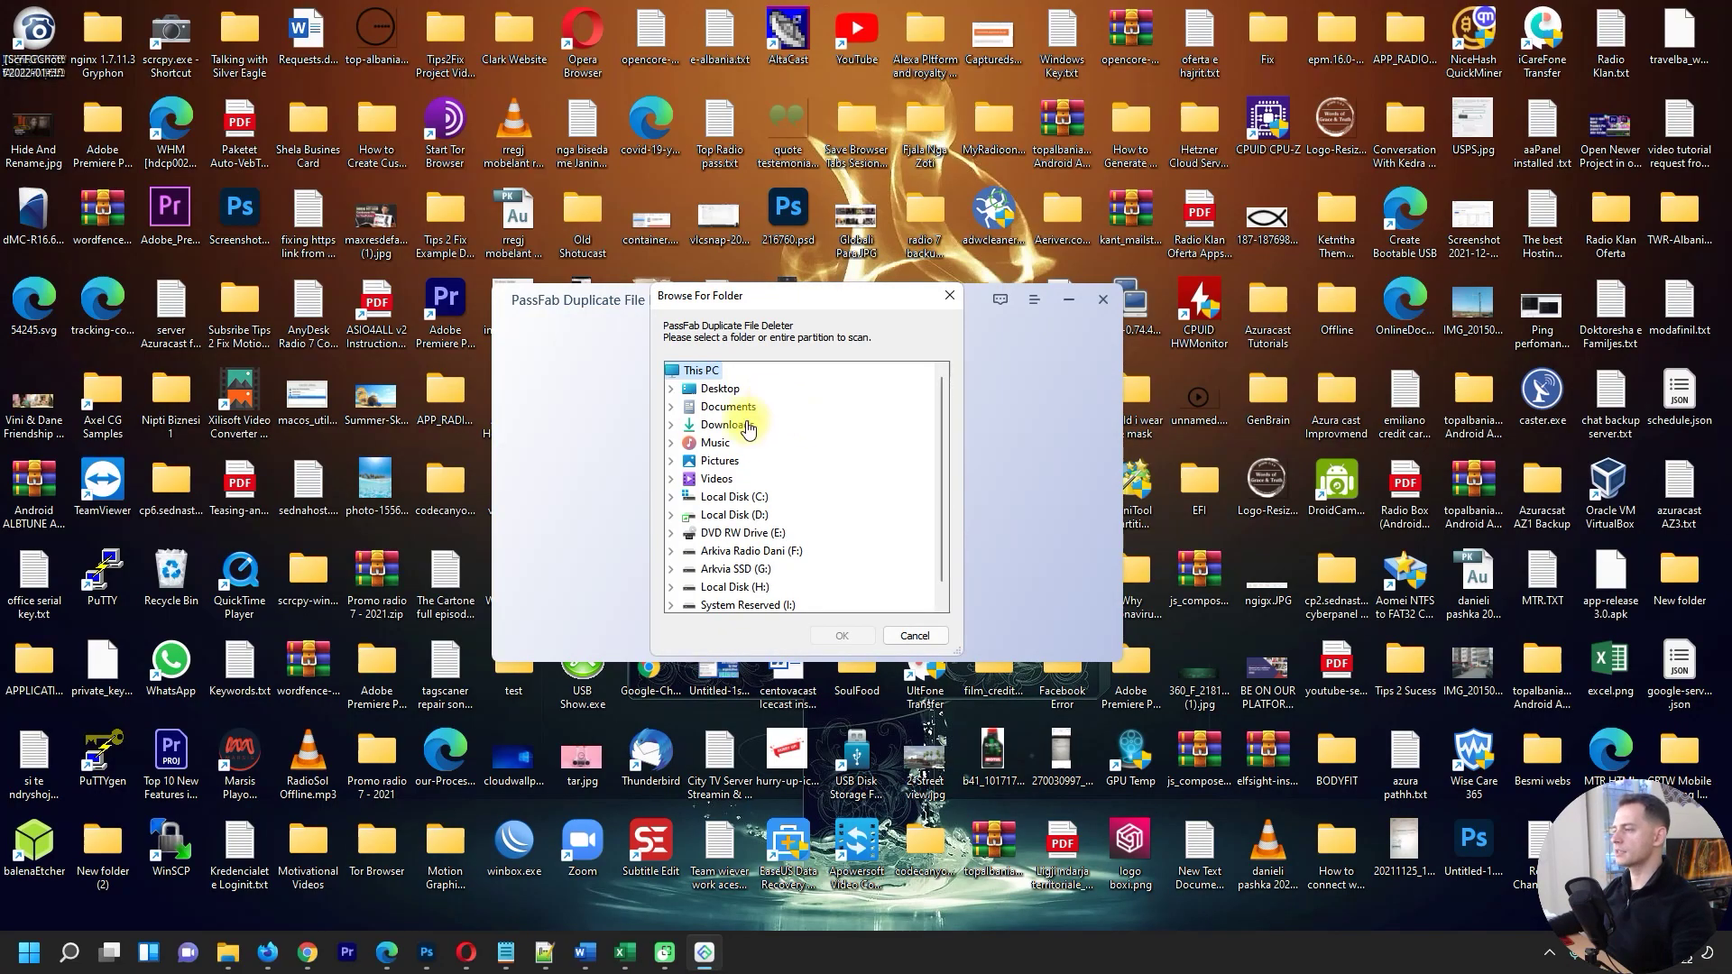
pyautogui.scroll(-1, 773, 491)
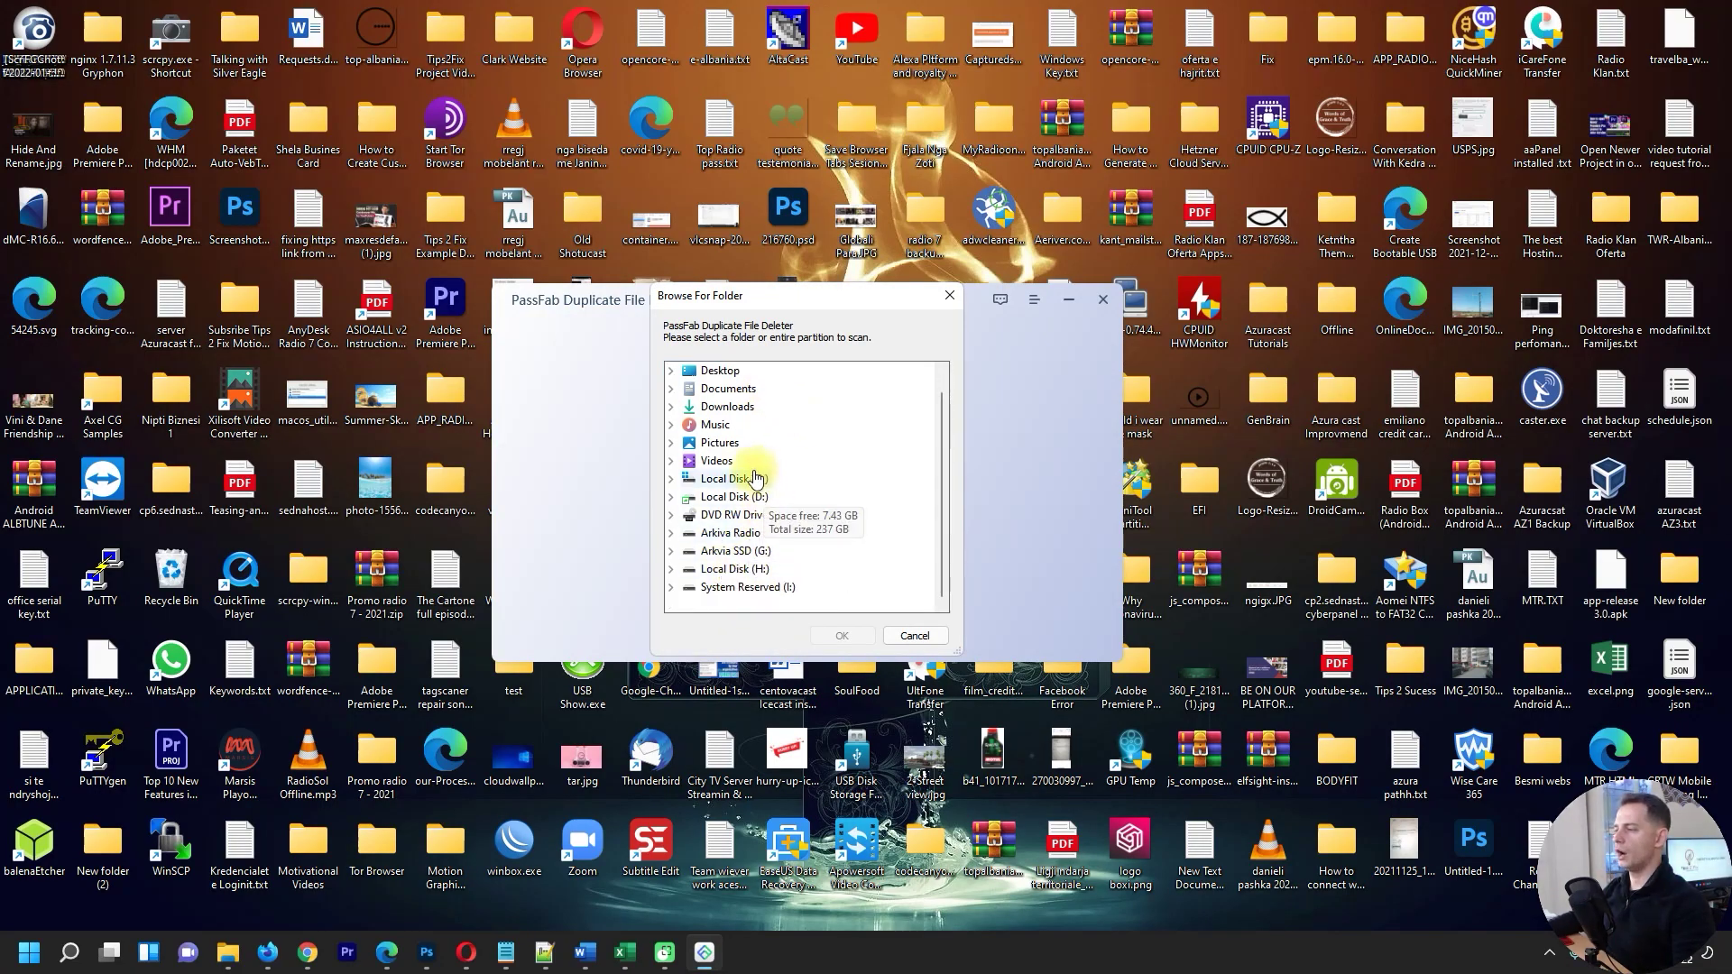
pyautogui.doubleClick(727, 497)
pyautogui.click(847, 637)
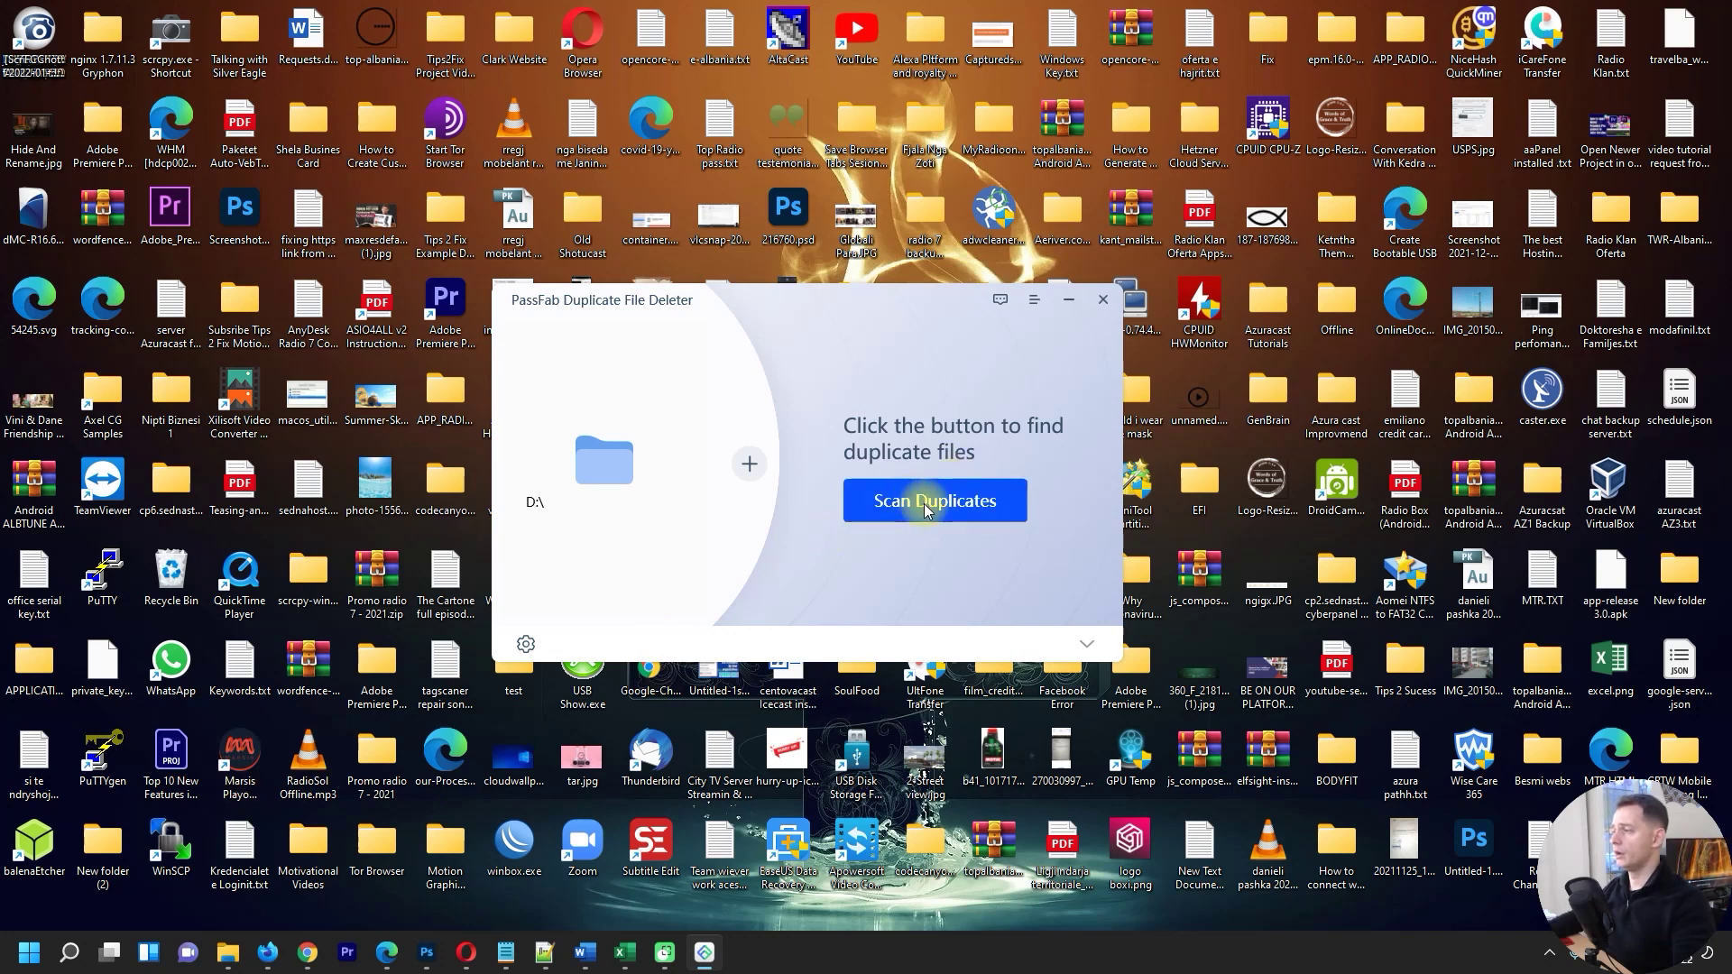
pyautogui.click(323, 583)
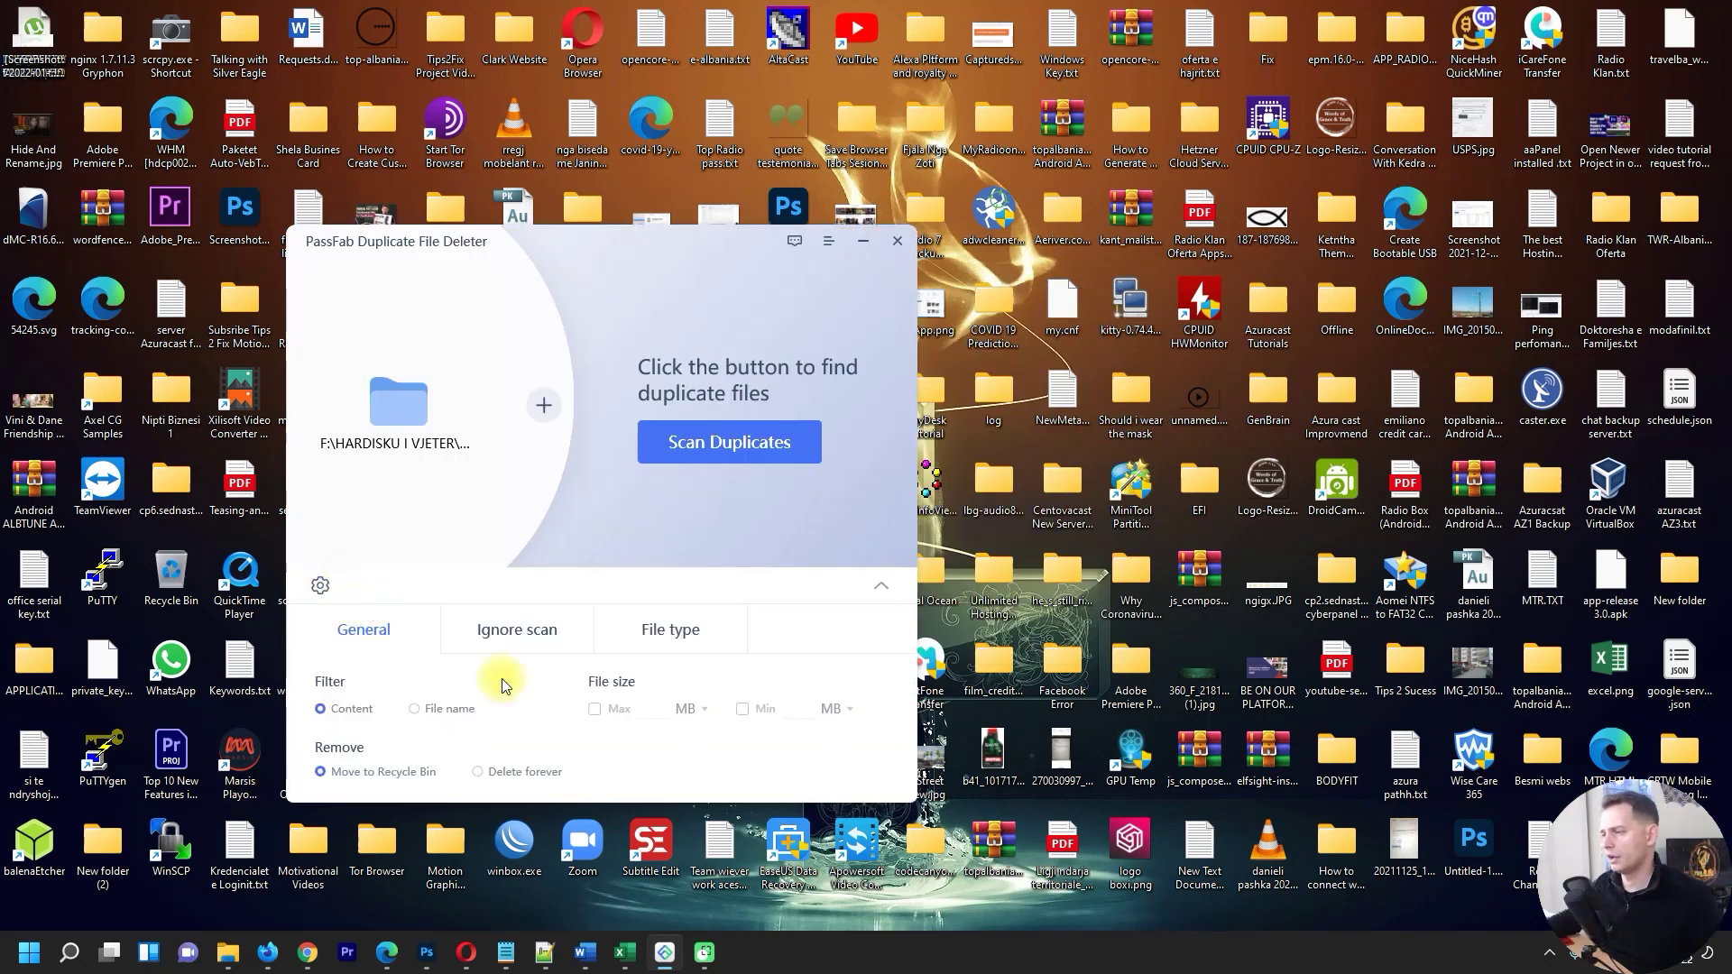
# Keep duplicates matched by content and sent to the Recycle Bin.
pyautogui.click(413, 709)
pyautogui.click(338, 712)
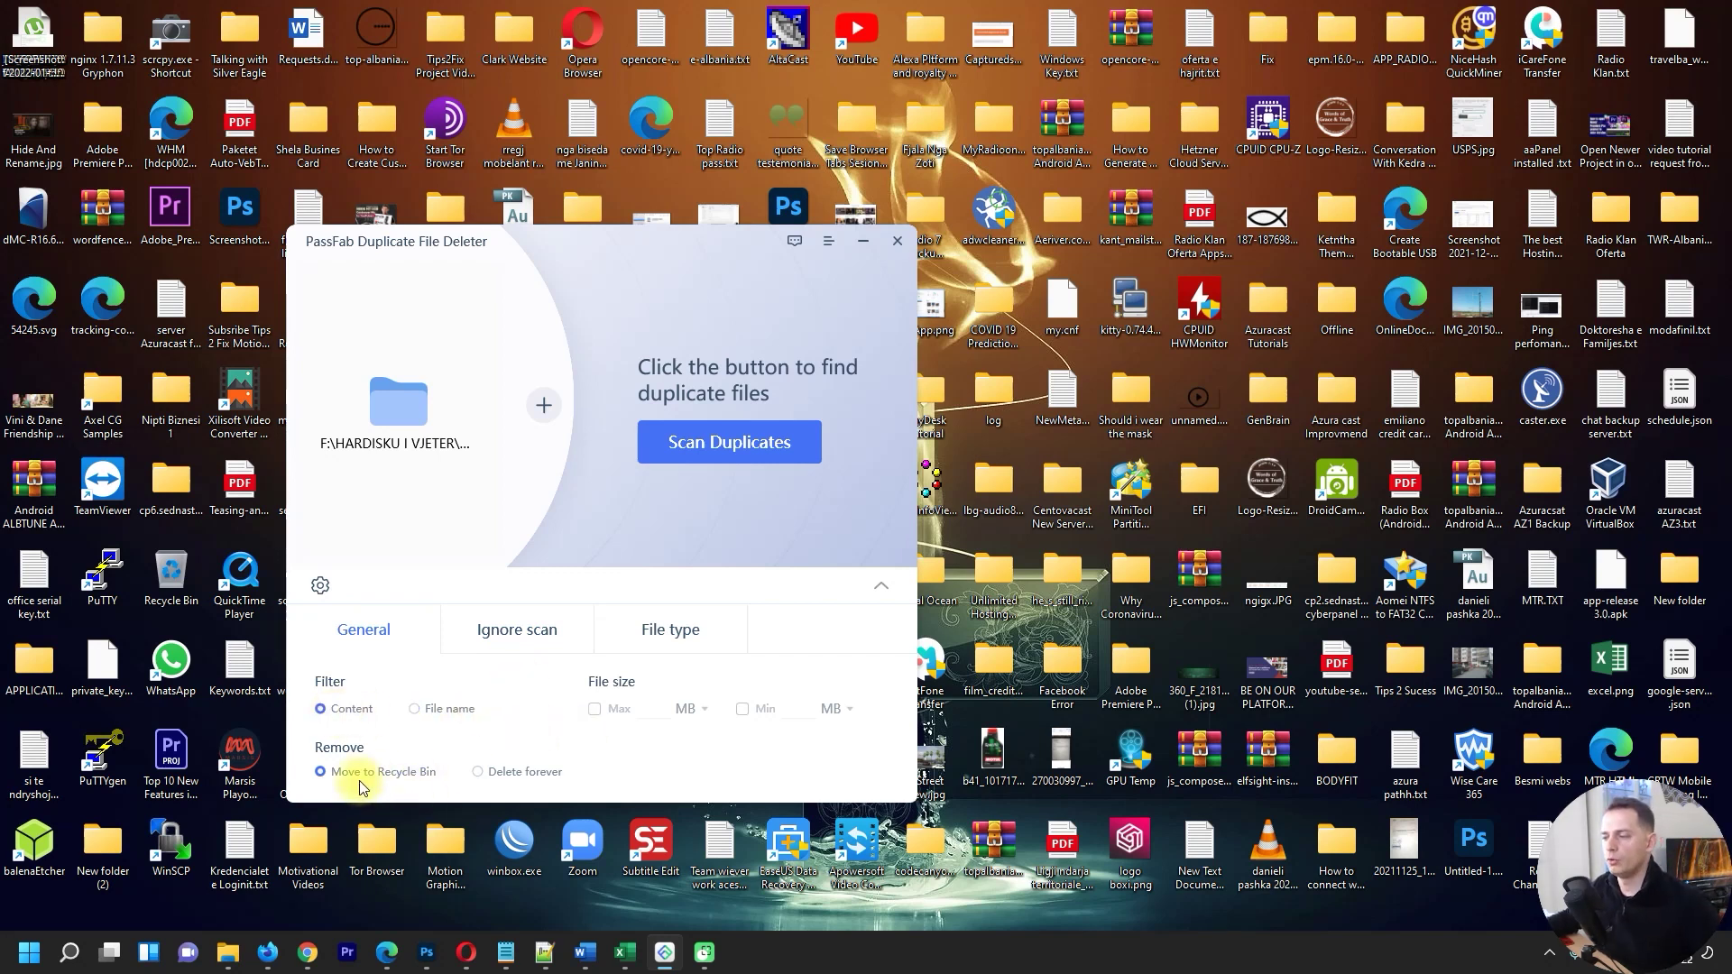
pyautogui.click(476, 773)
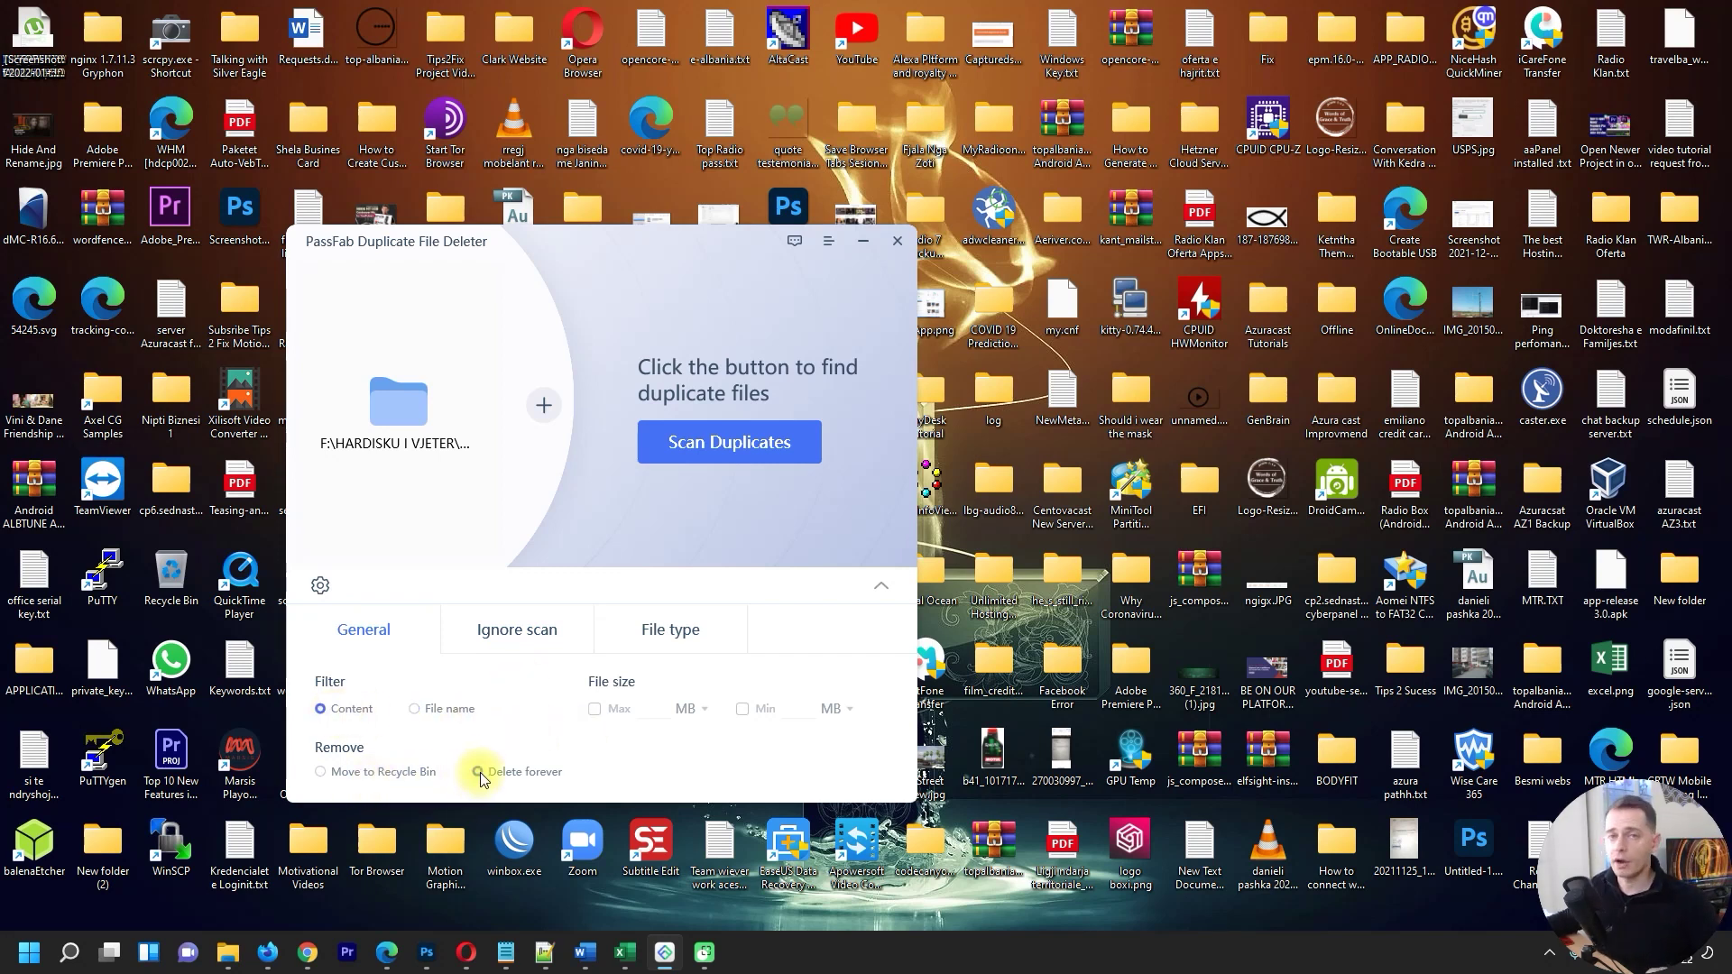
pyautogui.click(431, 774)
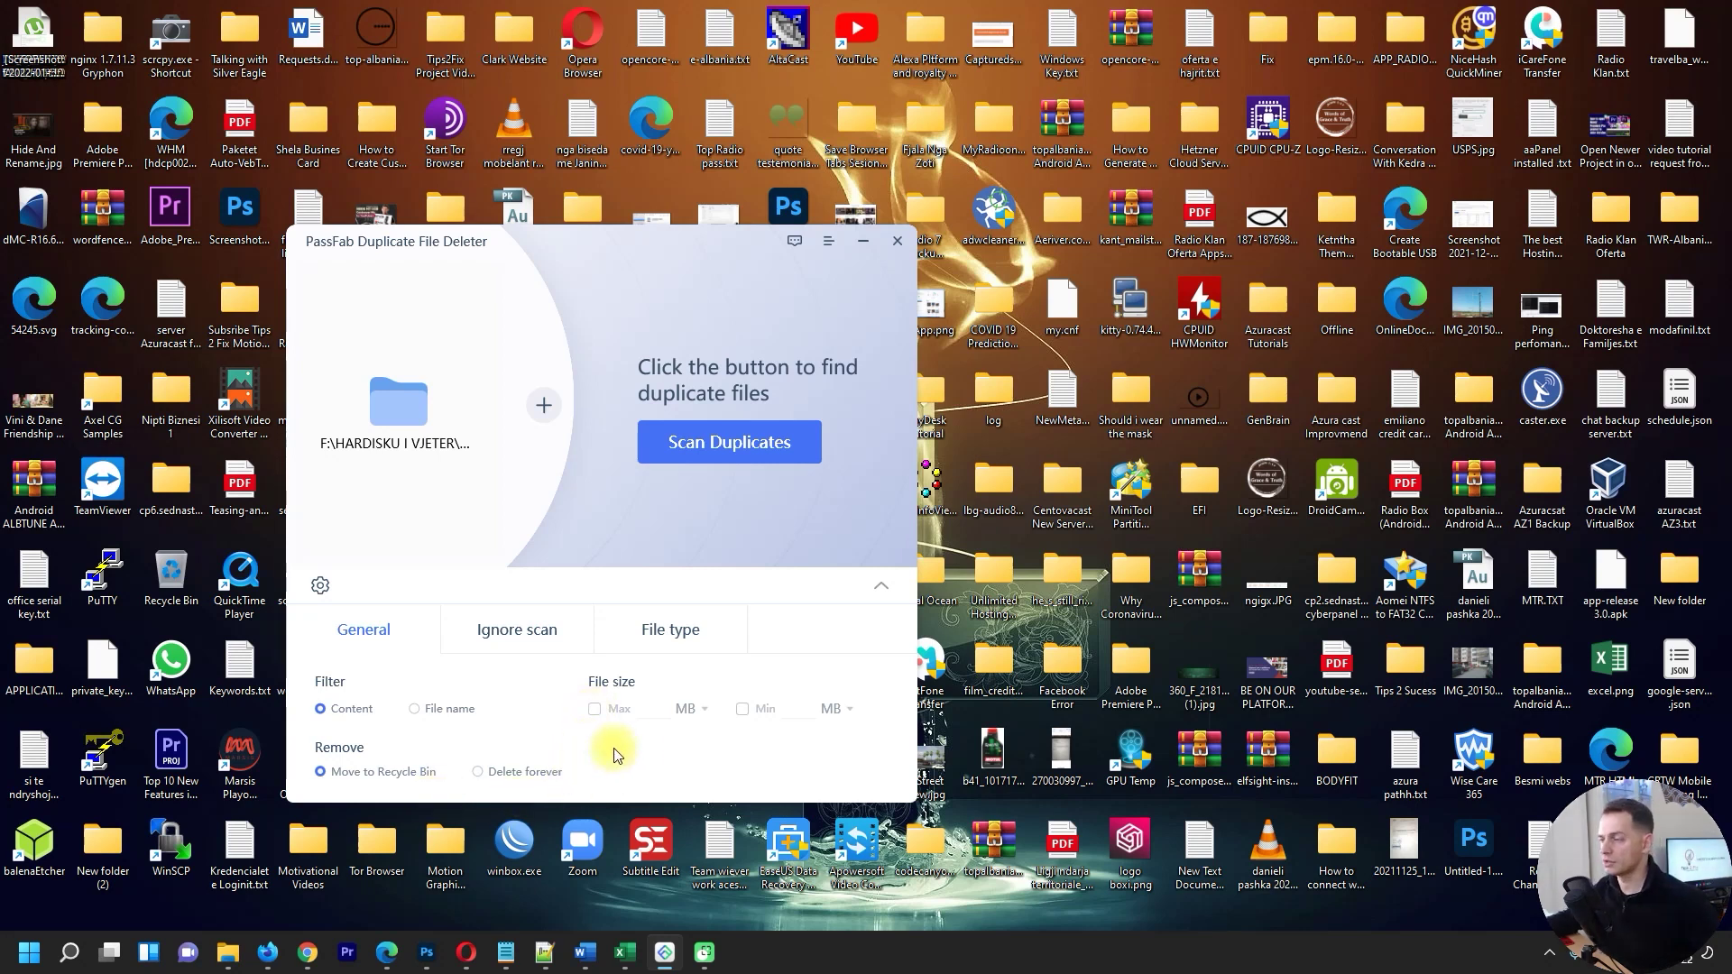
# Set a maximum file size of 400 MB and enable a minimum size limit.
pyautogui.click(647, 714)
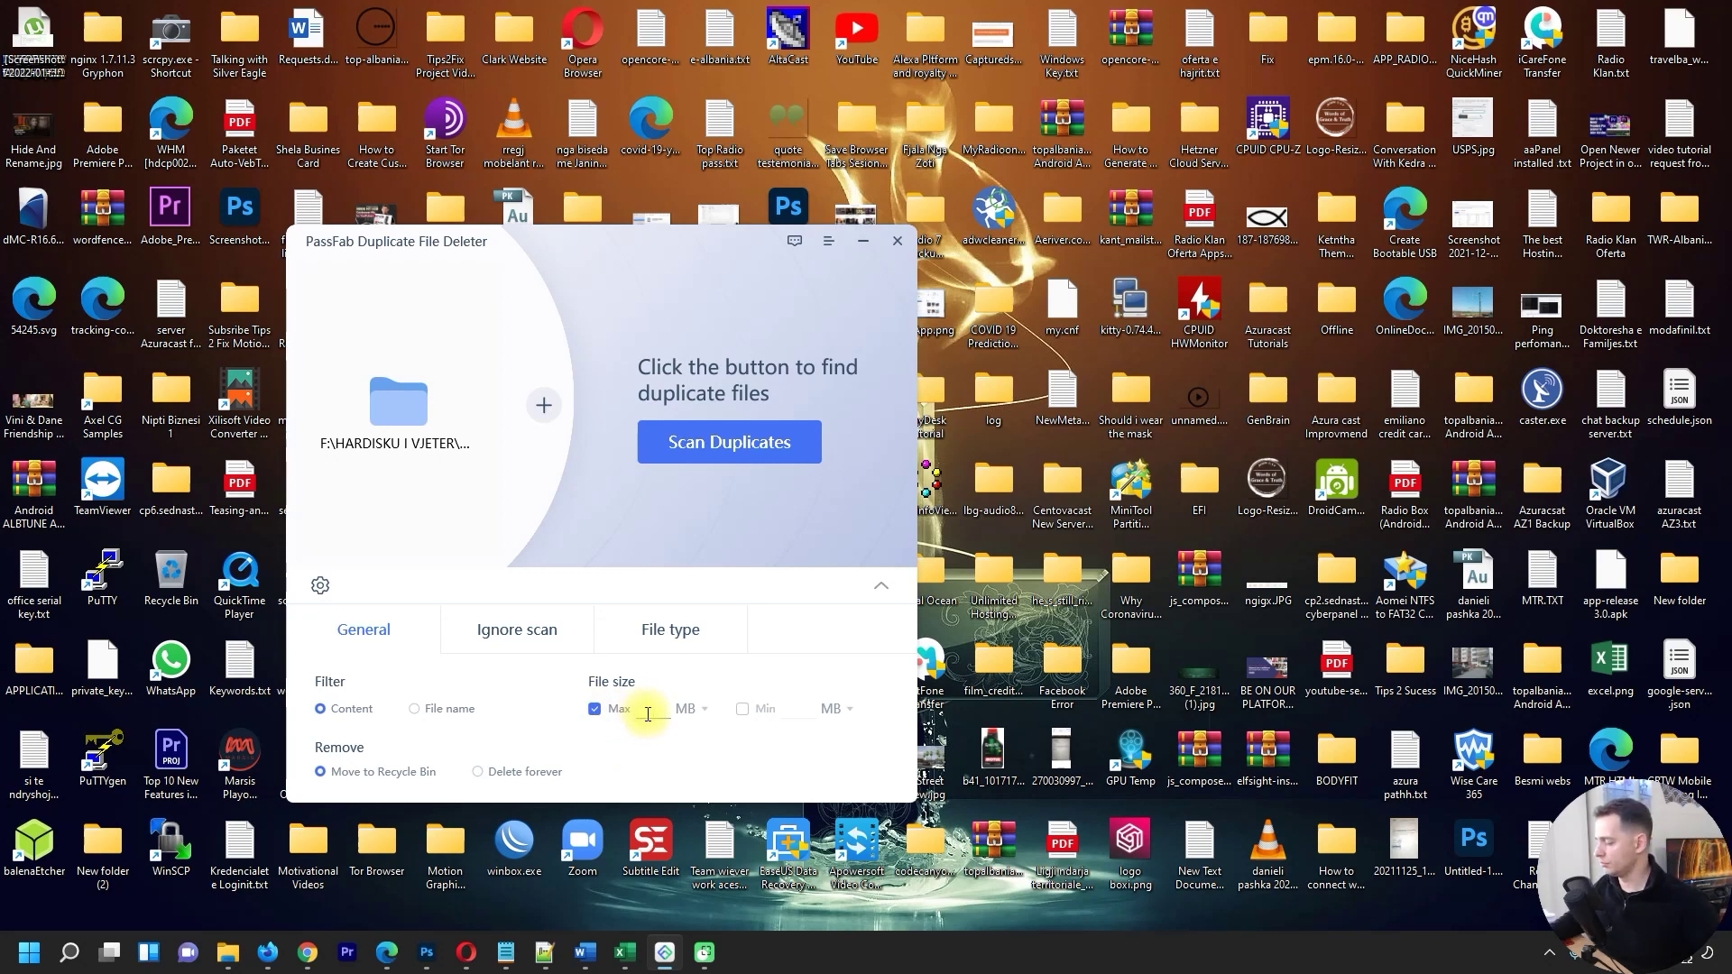
pyautogui.write('4')
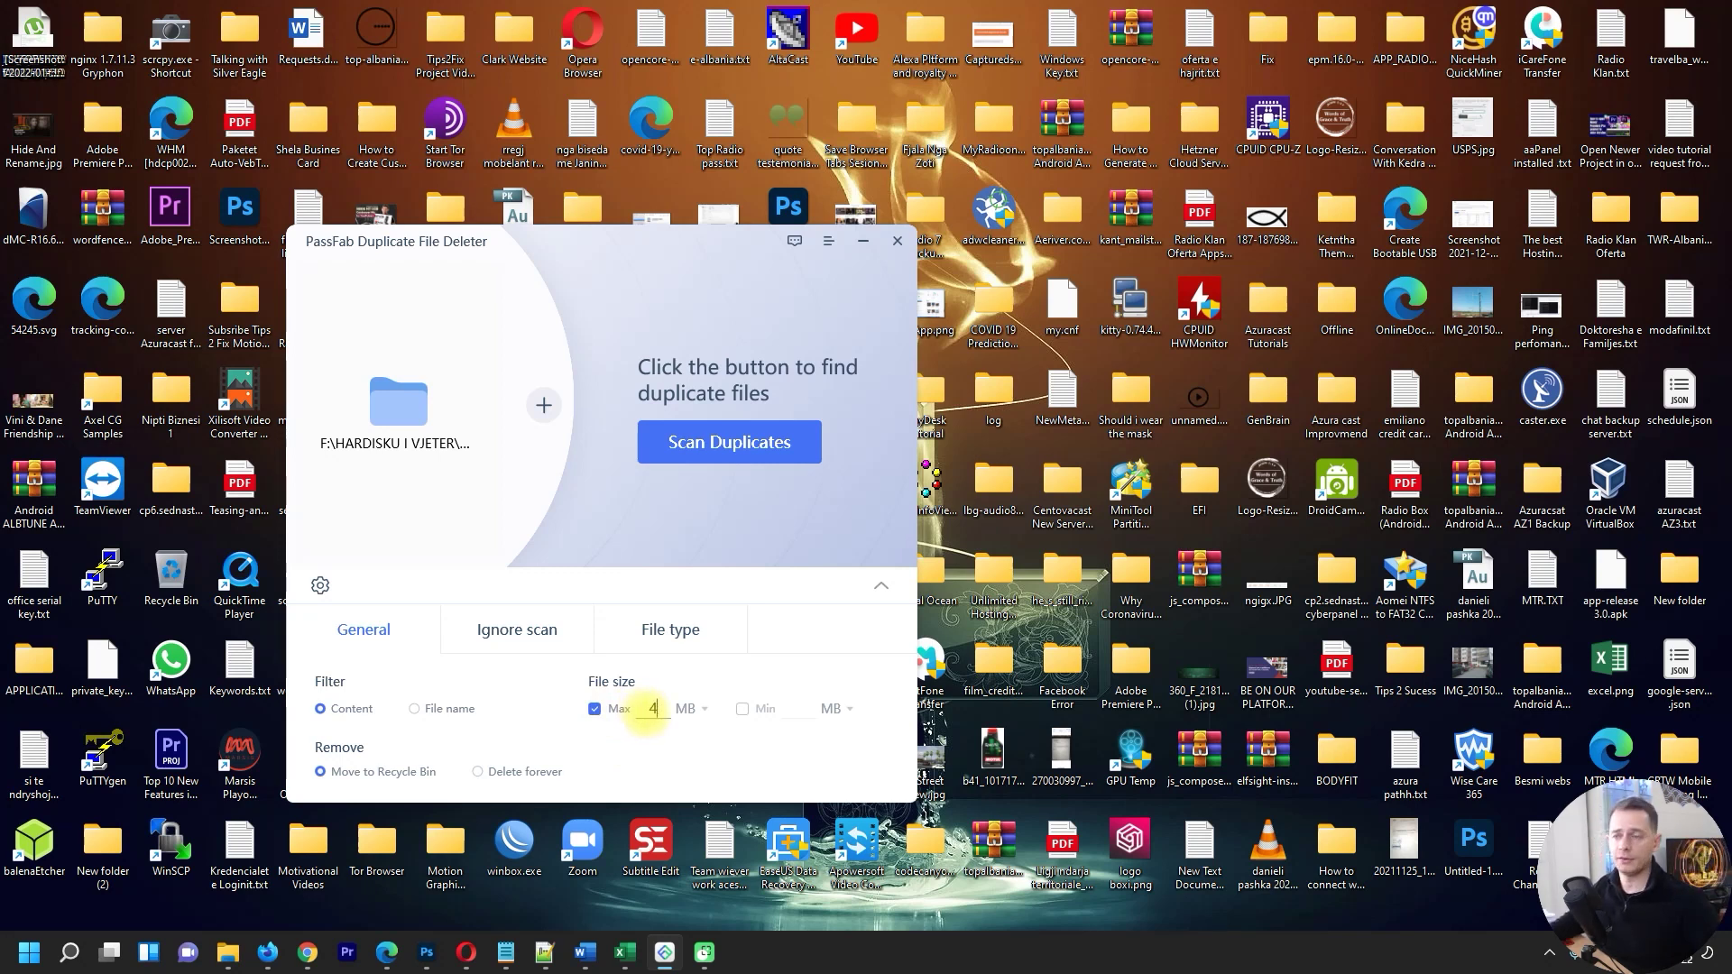
pyautogui.write('00')
pyautogui.click(742, 709)
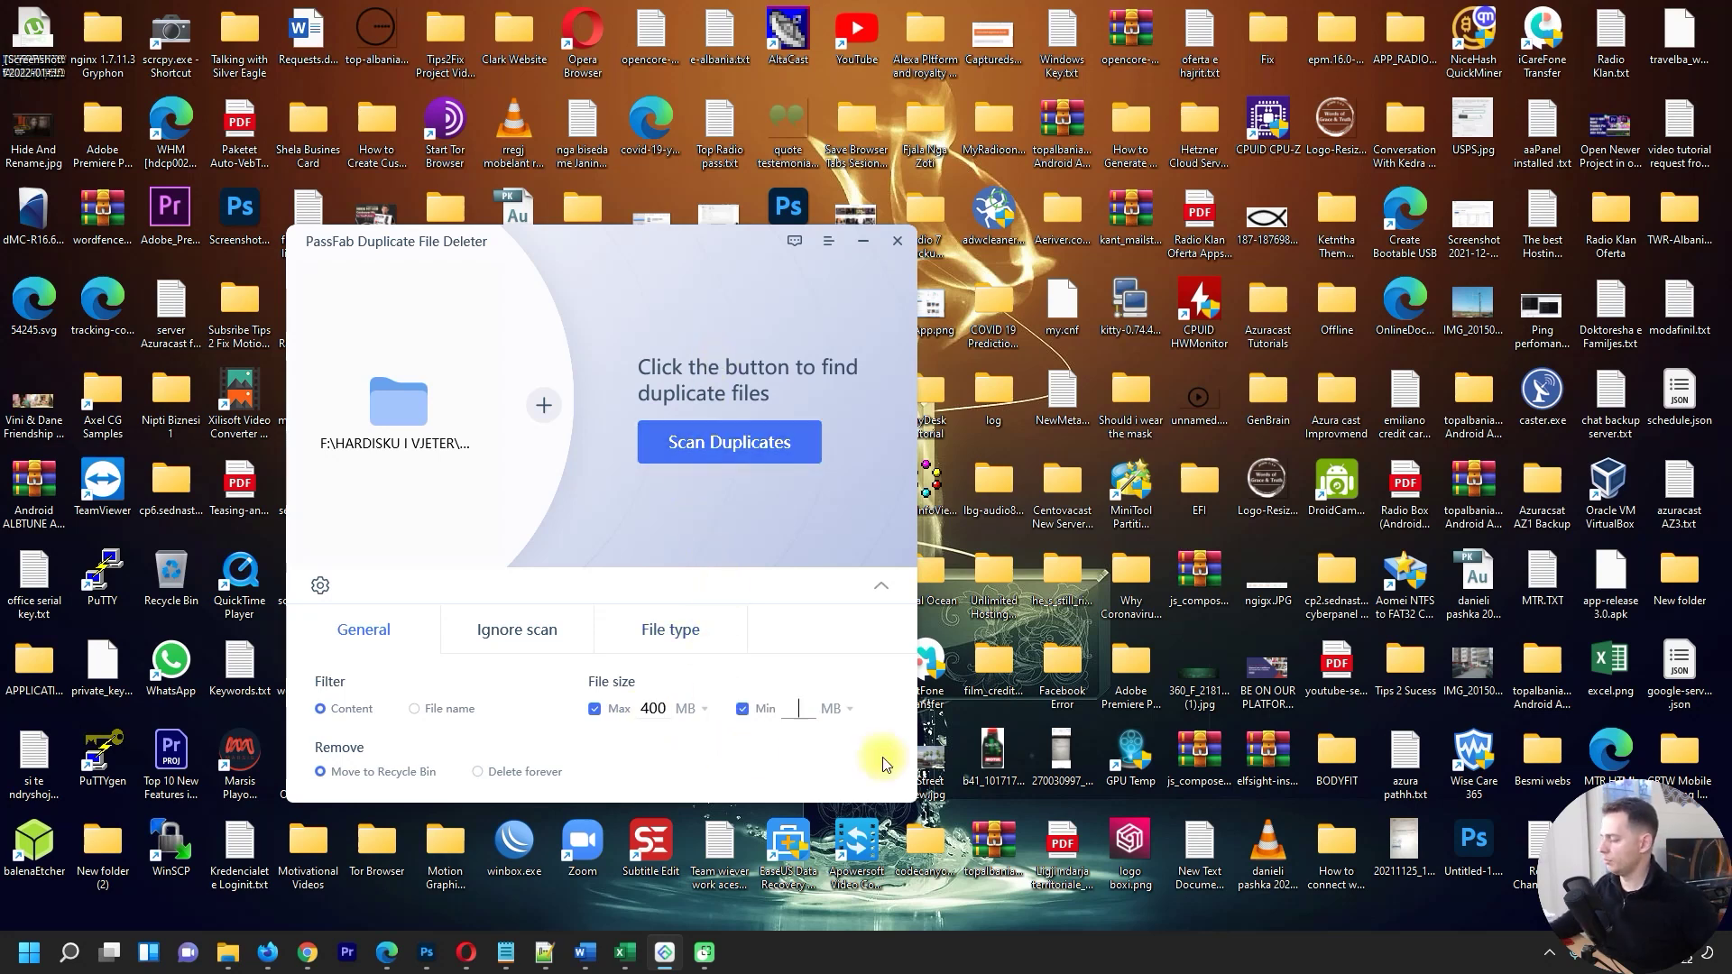
pyautogui.write('10')
pyautogui.press('BackSpace')
pyautogui.press('BackSpace')
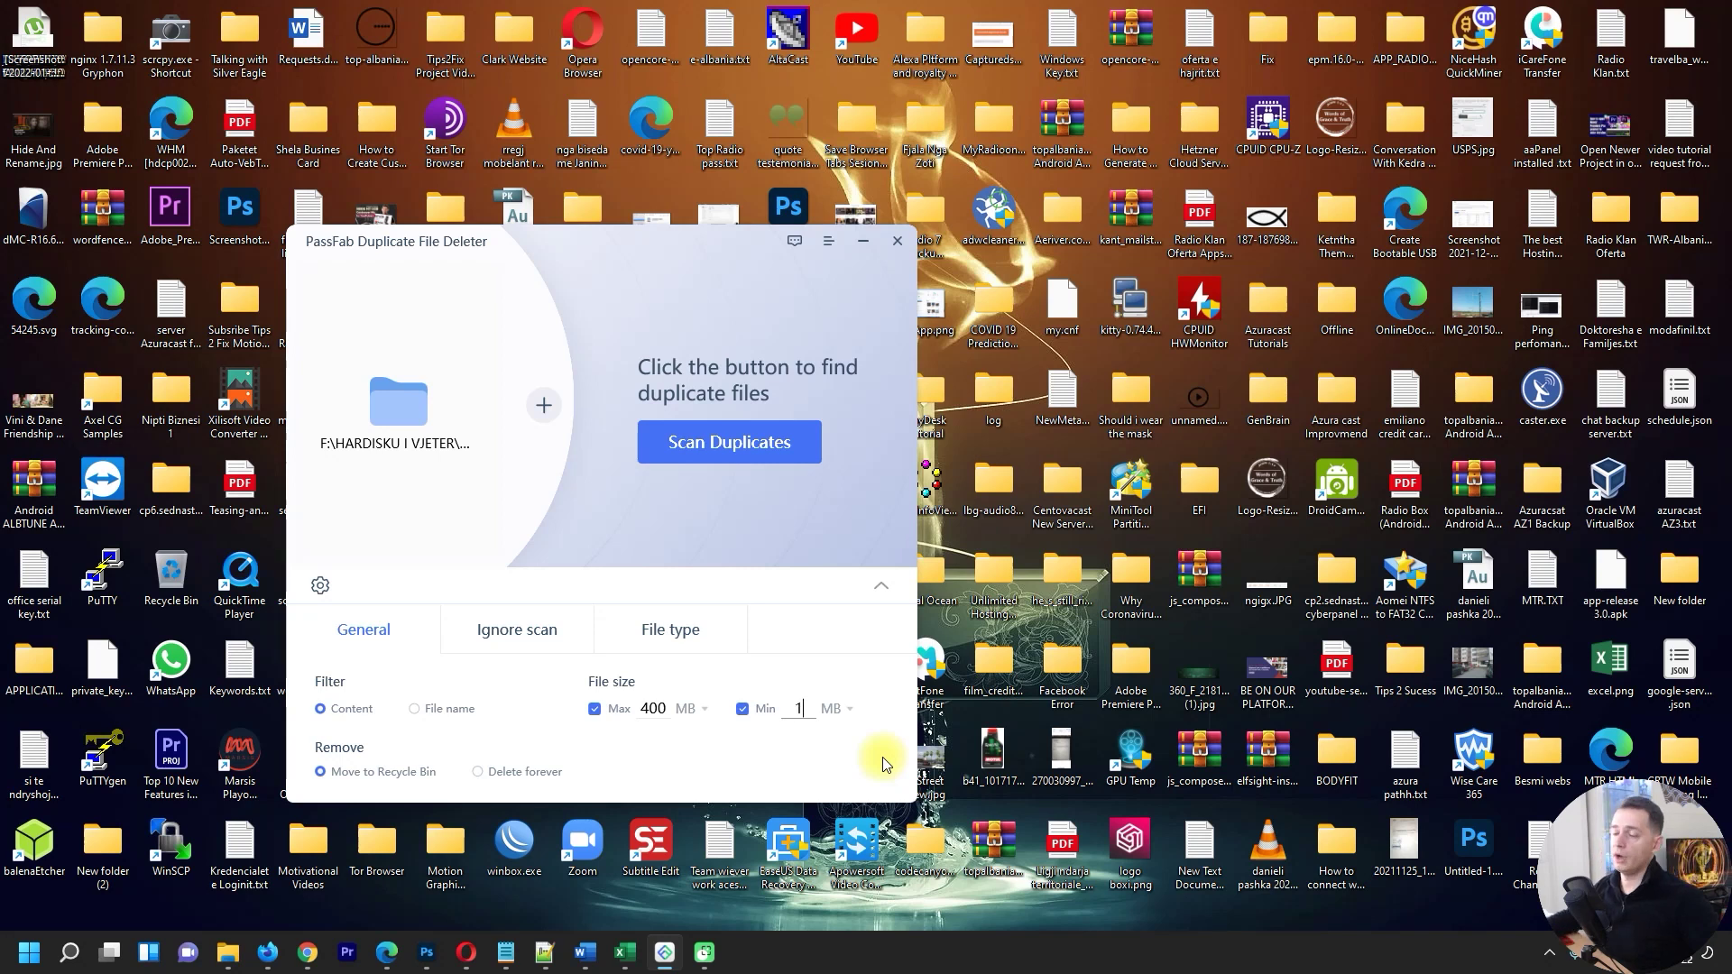
pyautogui.click(517, 630)
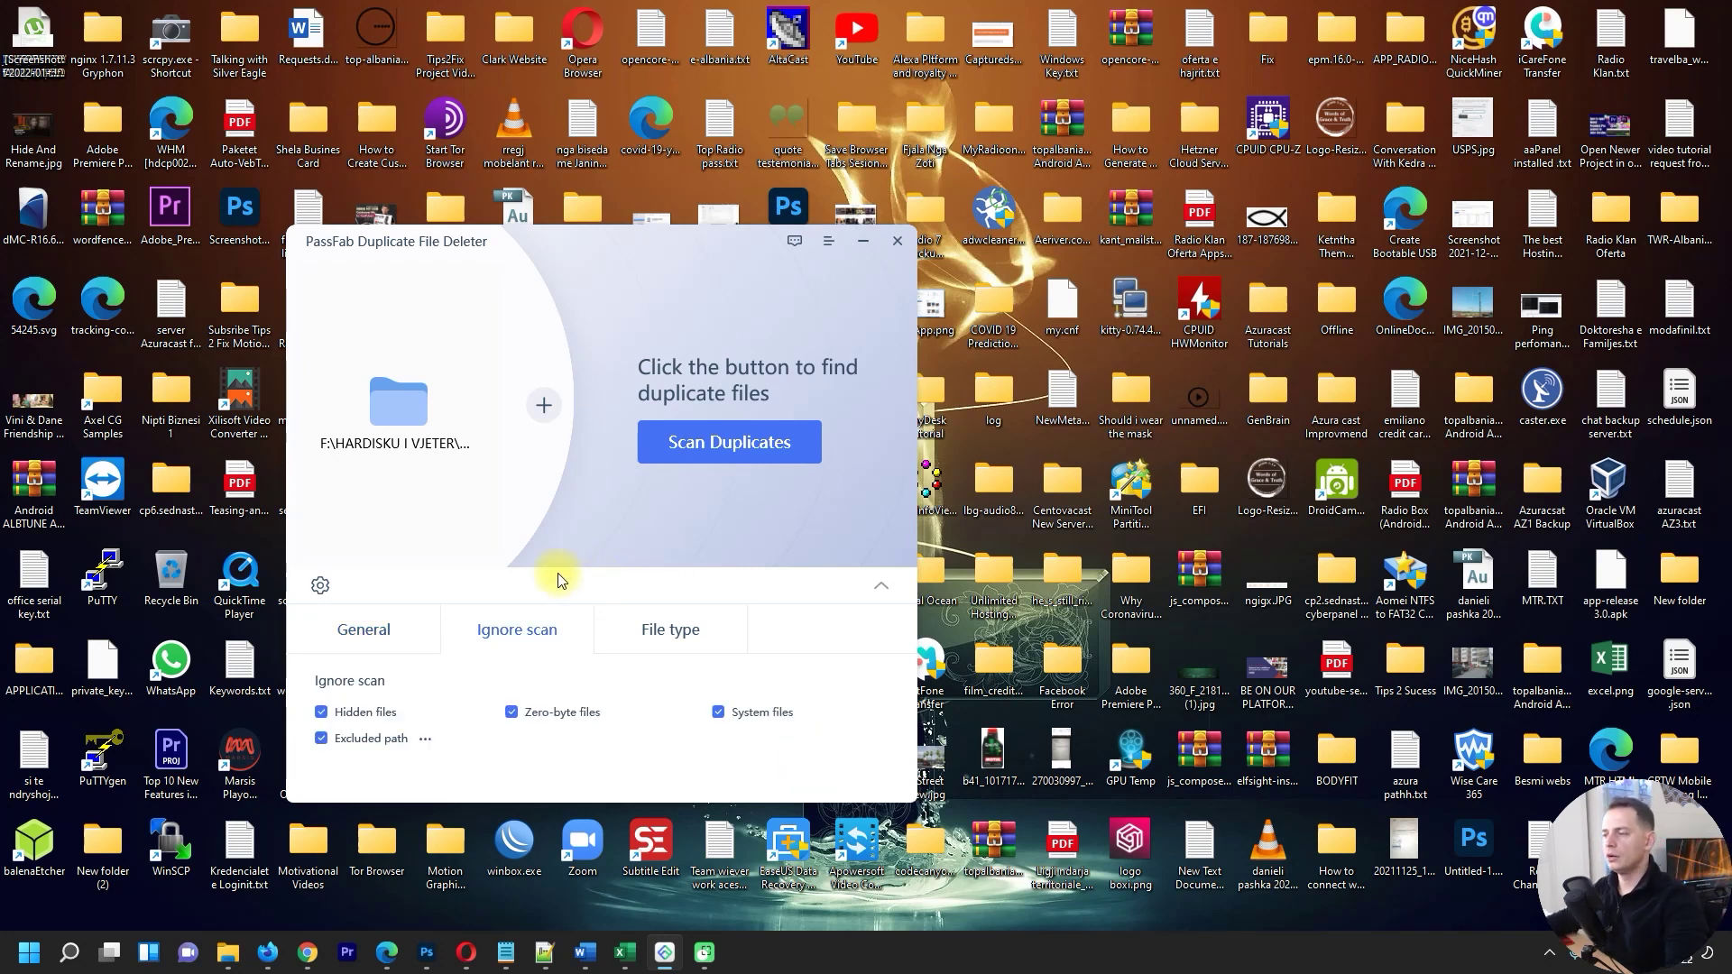
# Review the Ignore scan and File type settings, leaving no excluded folders and all file types included.
pyautogui.click(610, 643)
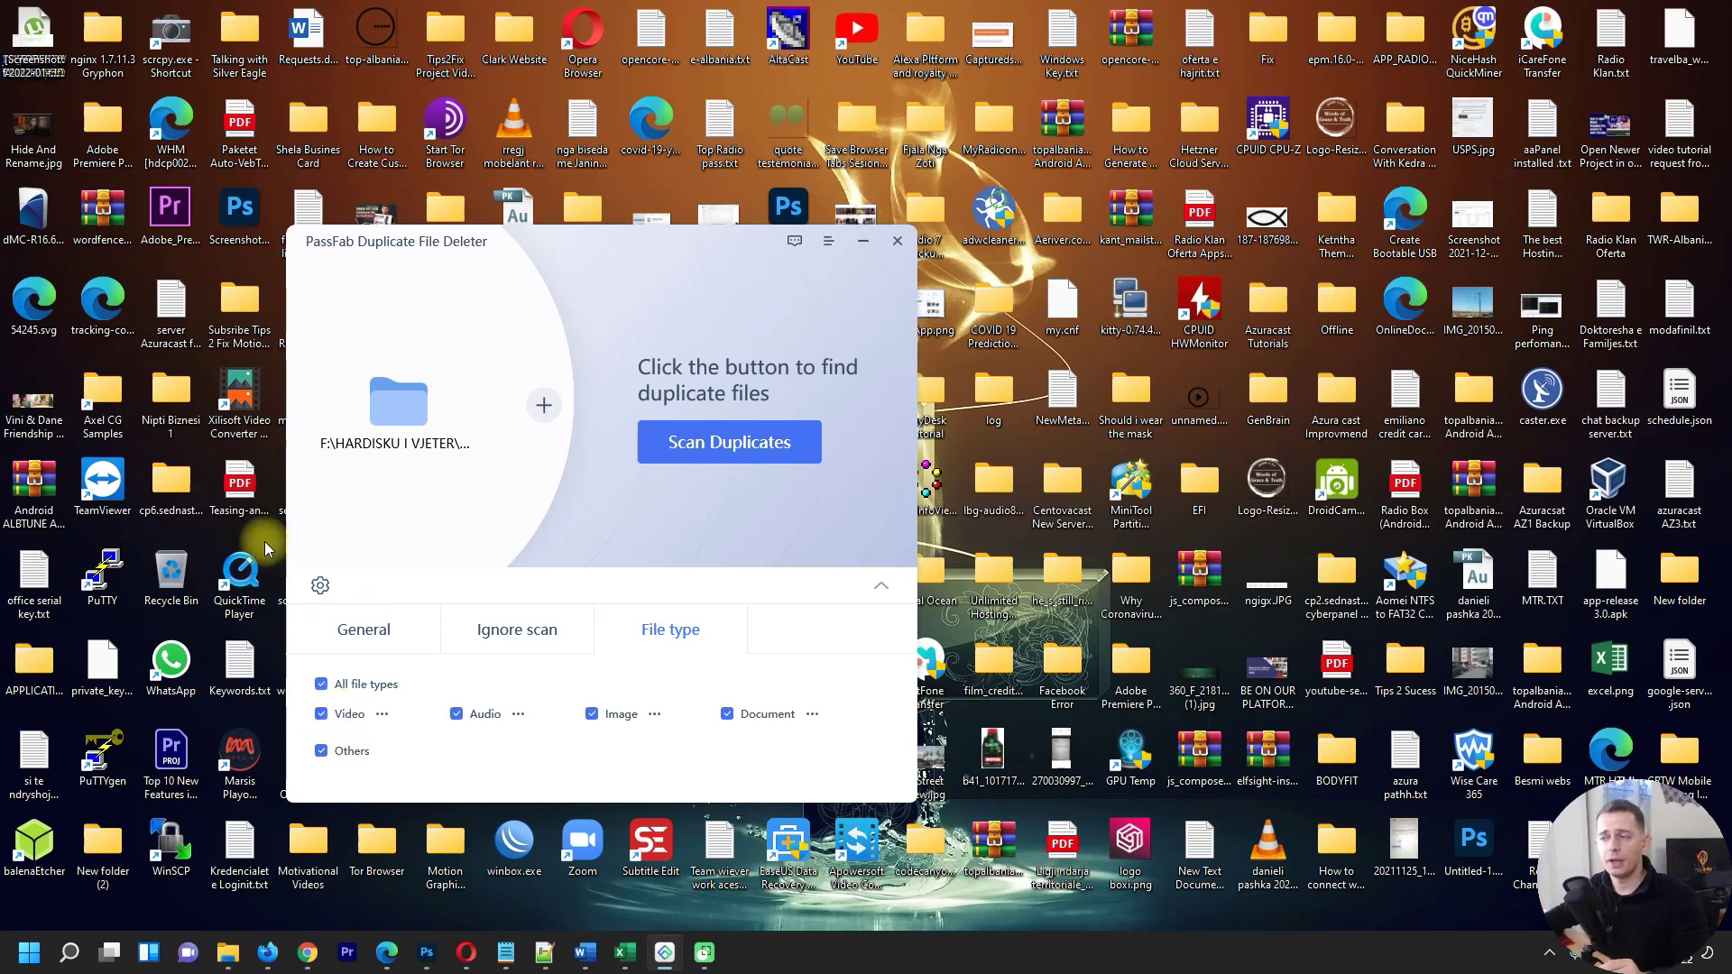
pyautogui.click(323, 582)
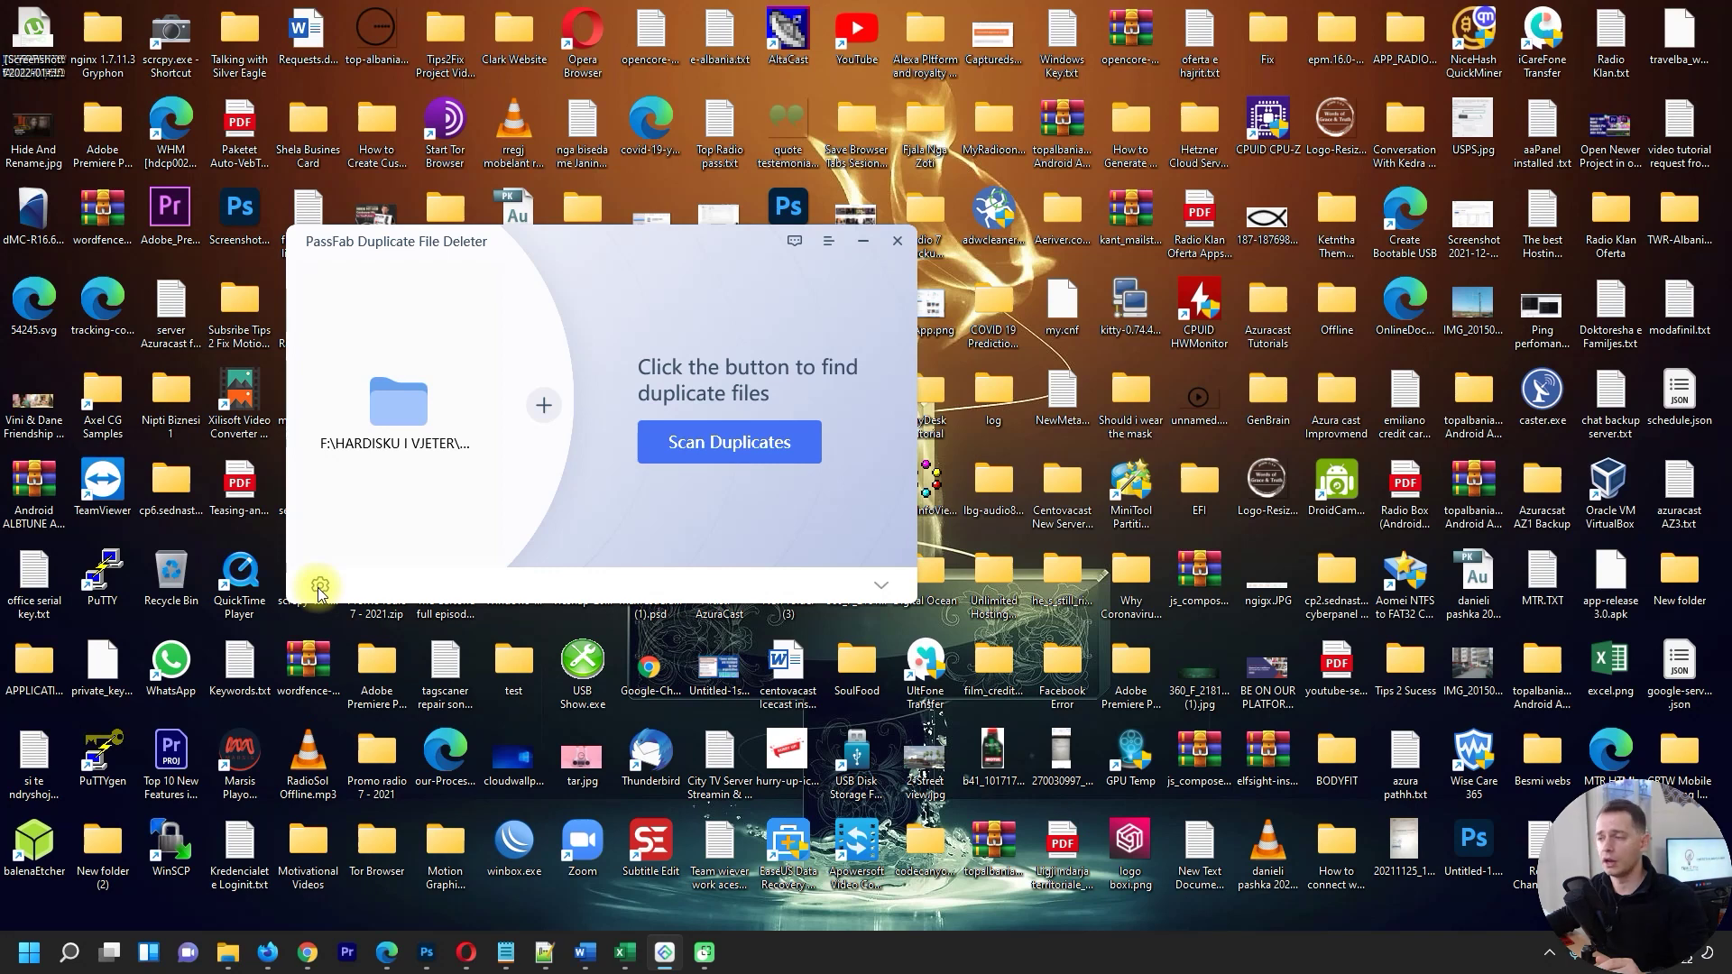
pyautogui.click(324, 591)
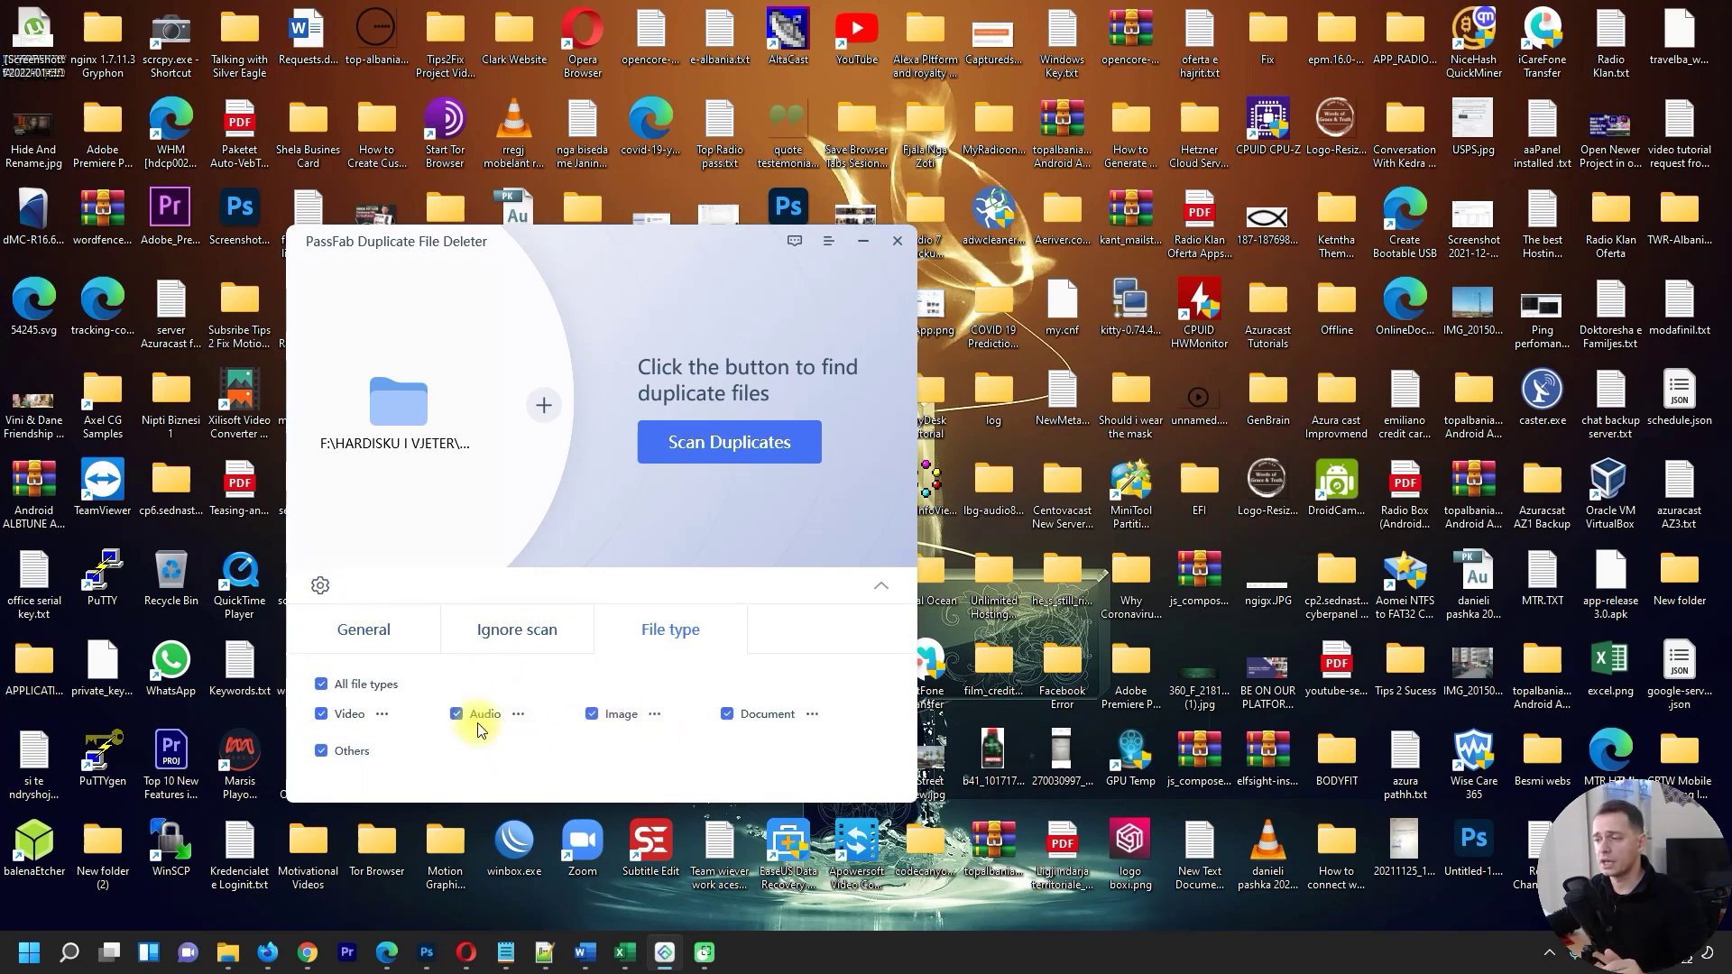
pyautogui.click(502, 627)
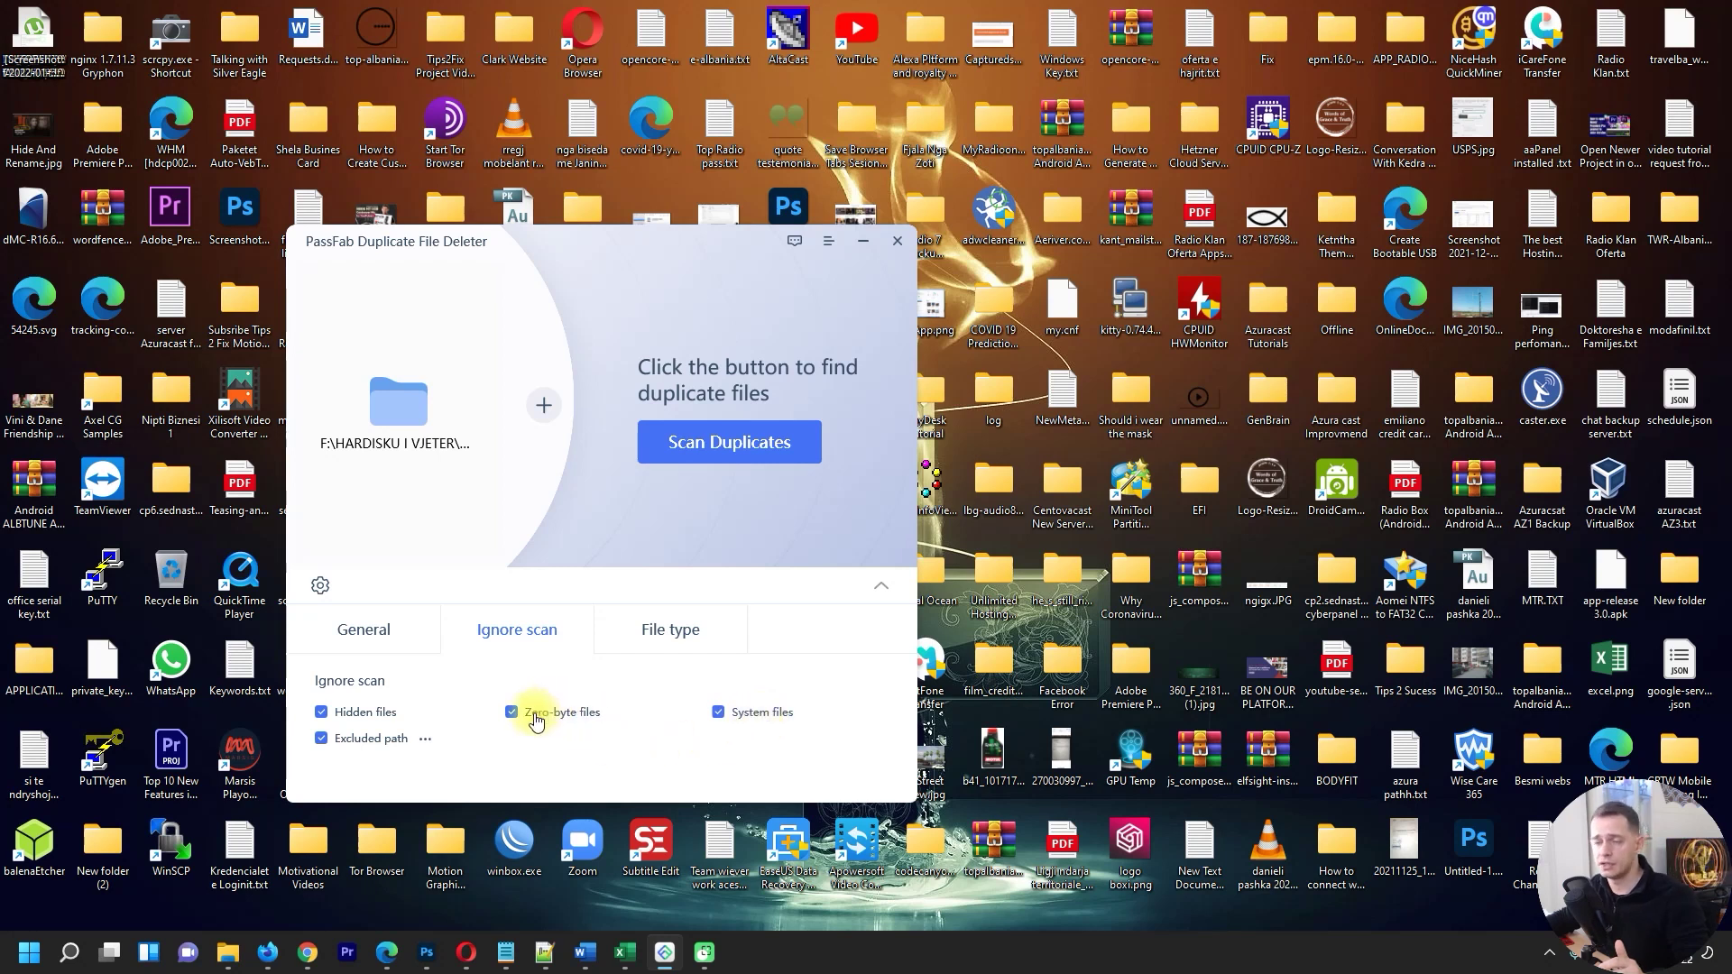
pyautogui.click(425, 738)
pyautogui.click(782, 397)
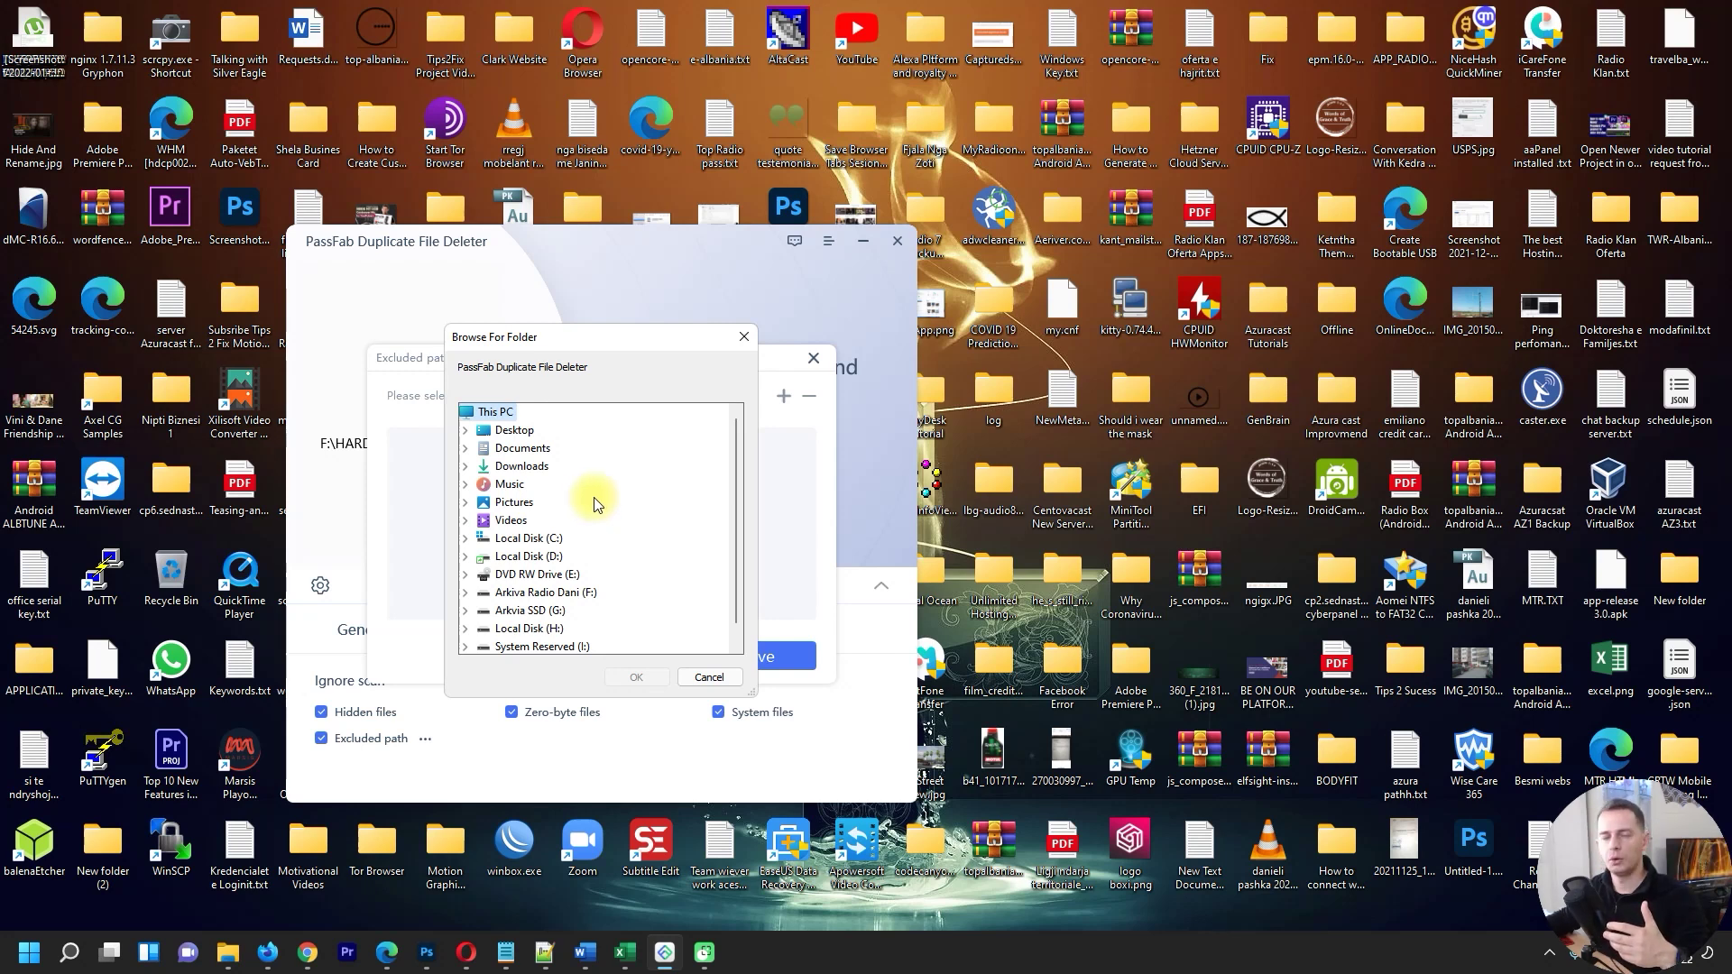
pyautogui.press('Escape')
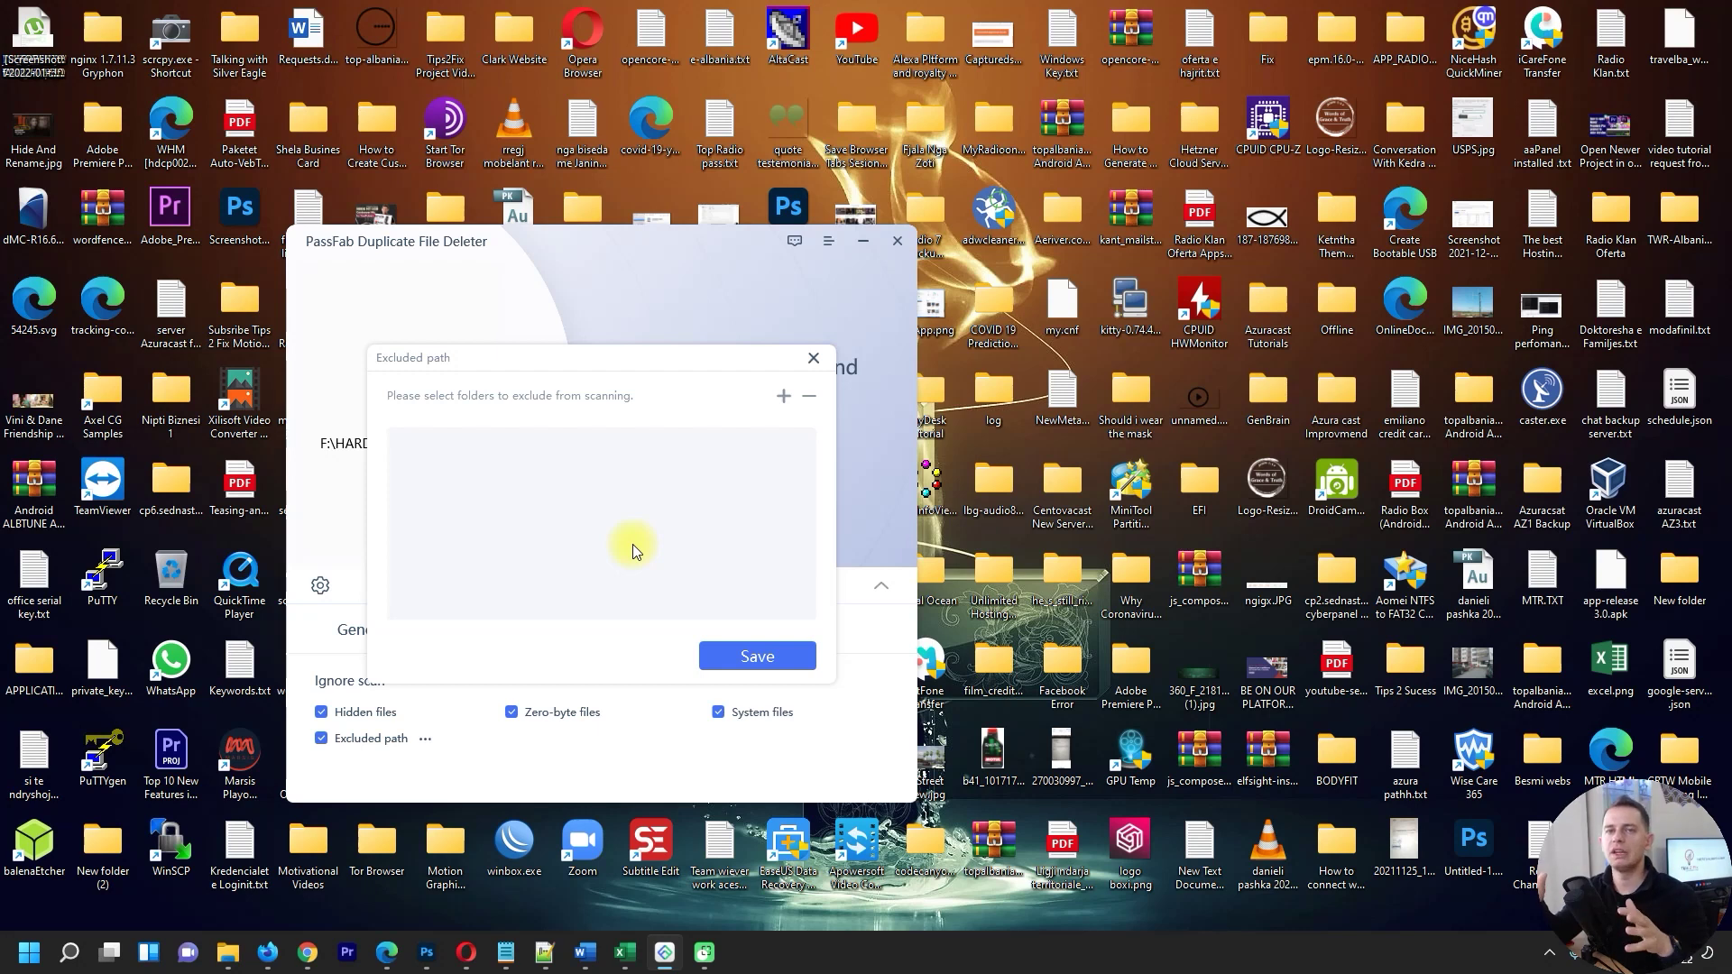
pyautogui.click(671, 629)
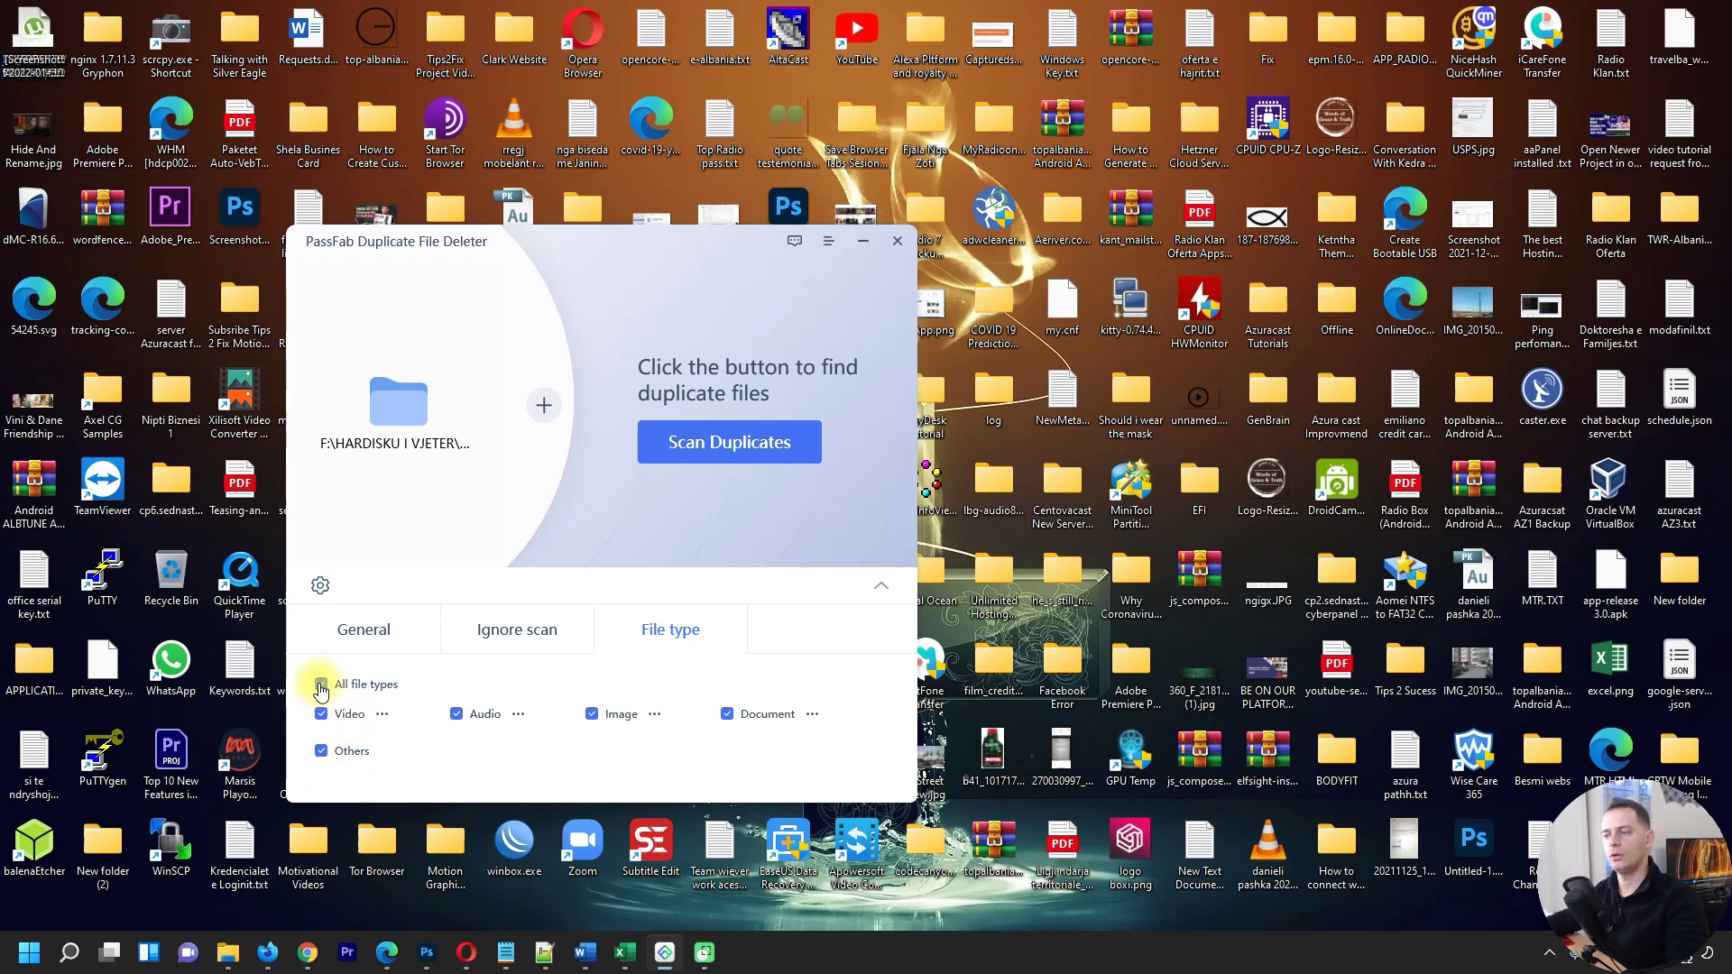
# Check the General, Ignore scan and File type tabs, then confirm HARDISKU I VJETER as the scan folder.
pyautogui.click(356, 627)
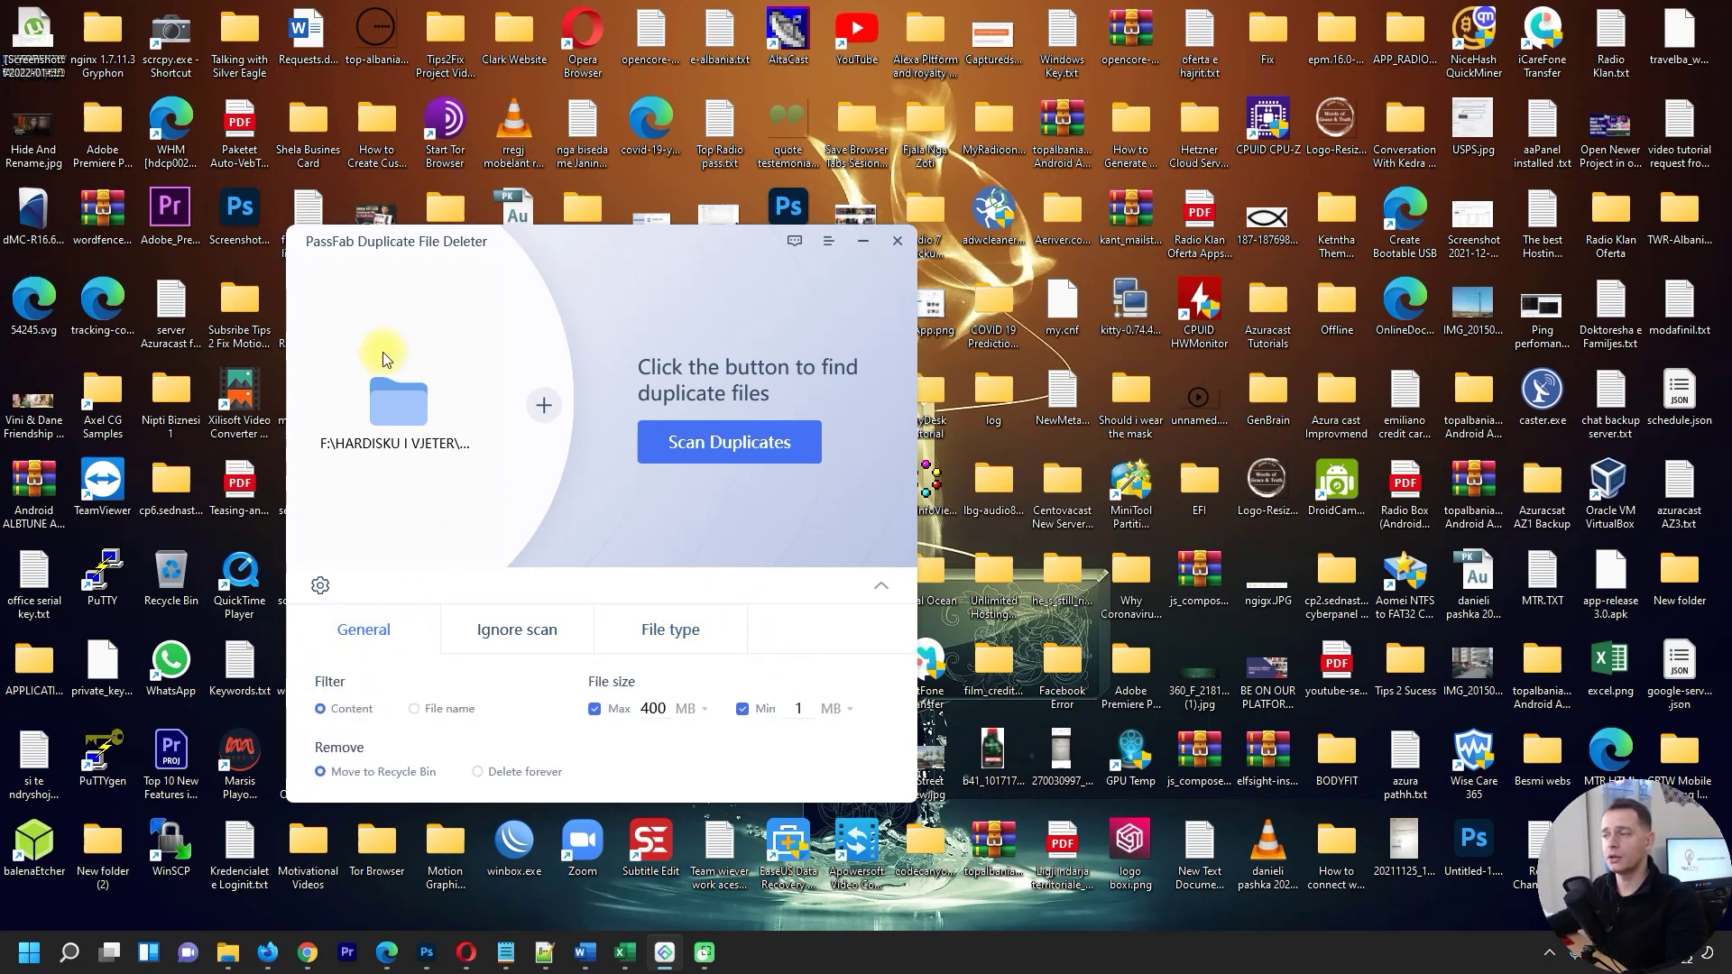
pyautogui.moveTo(376, 399)
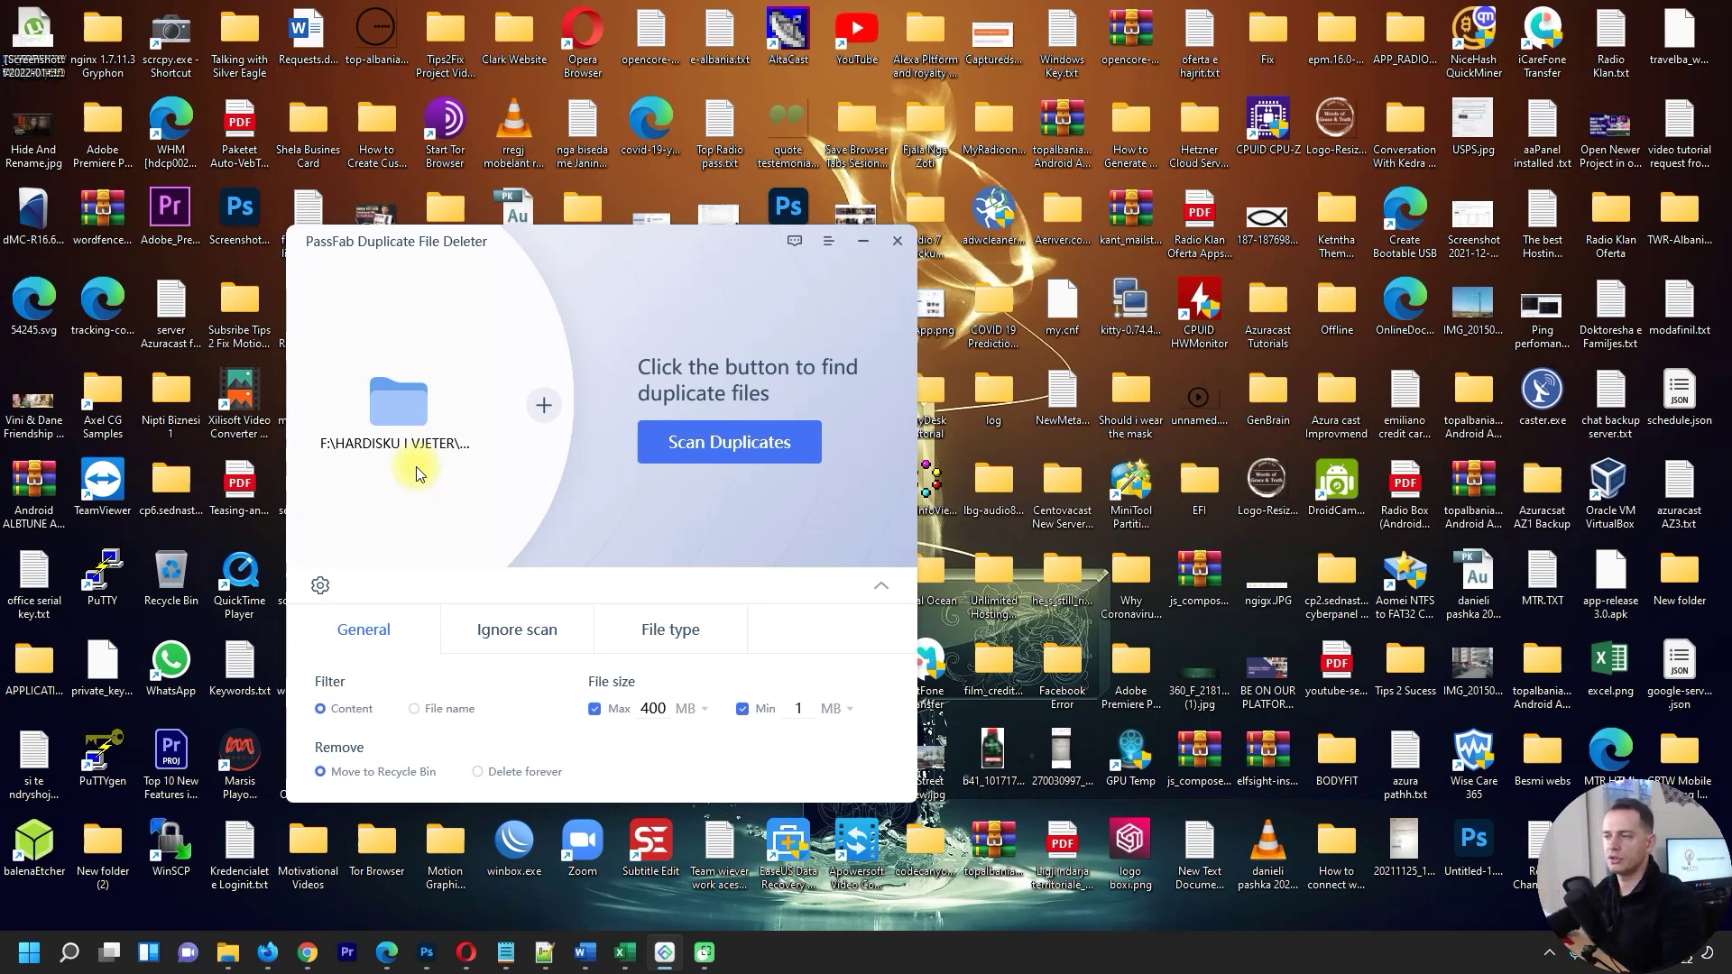
pyautogui.click(511, 634)
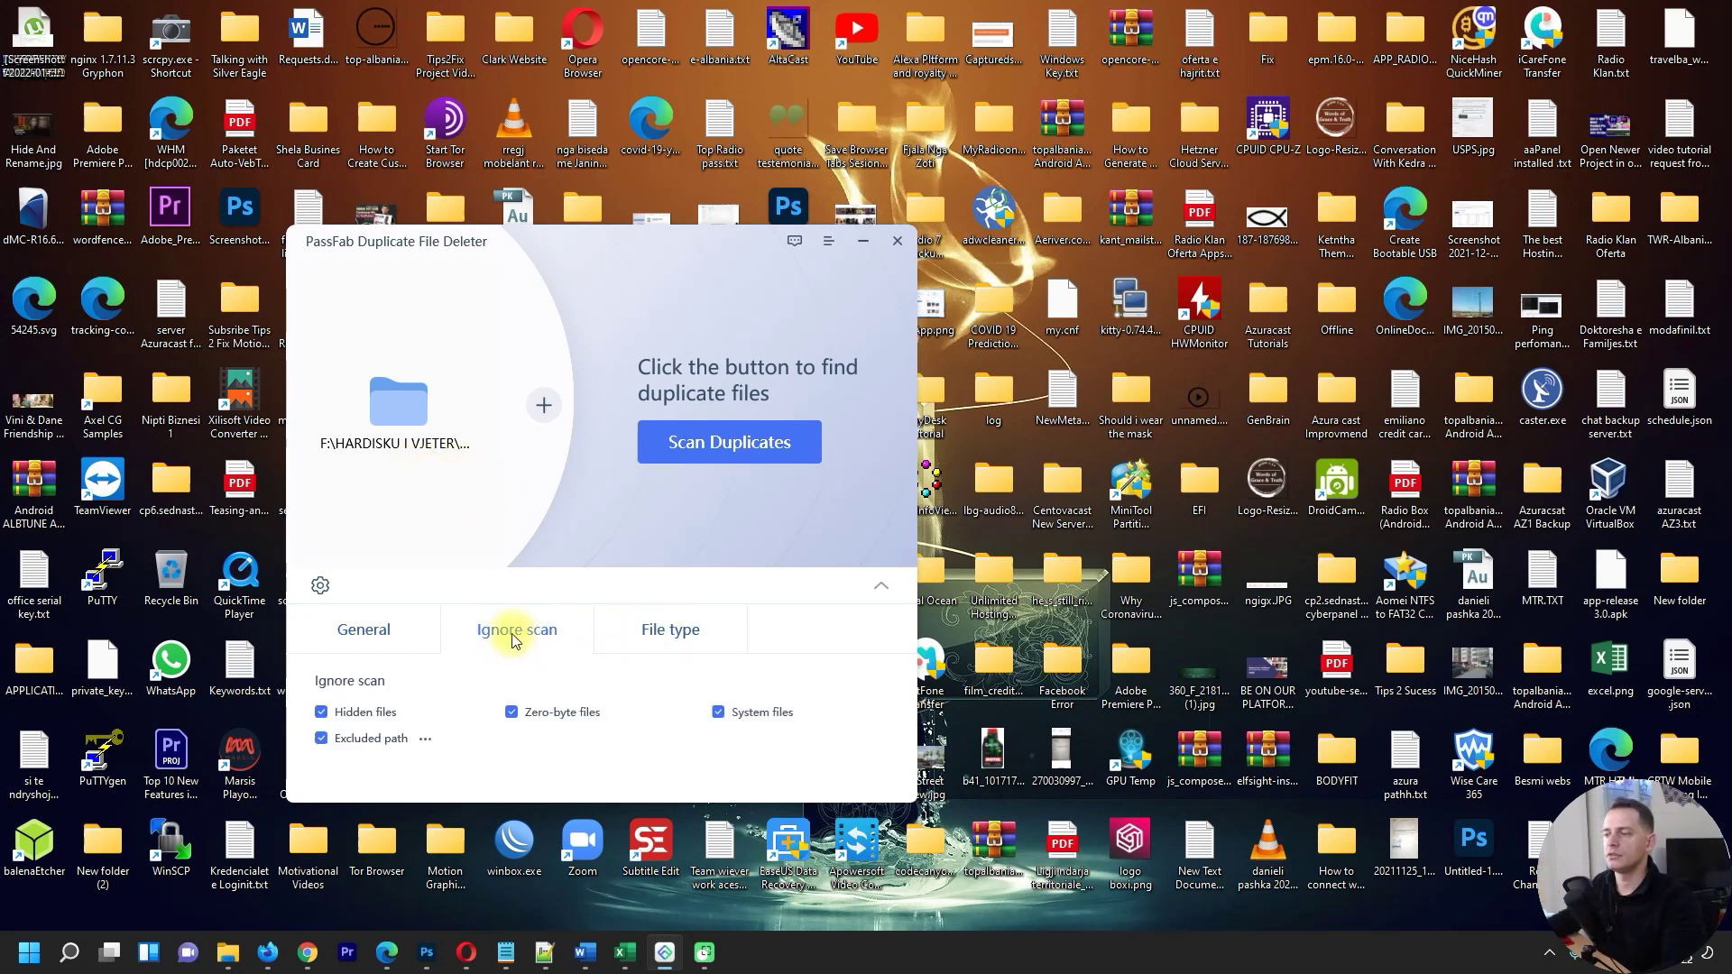
pyautogui.click(664, 636)
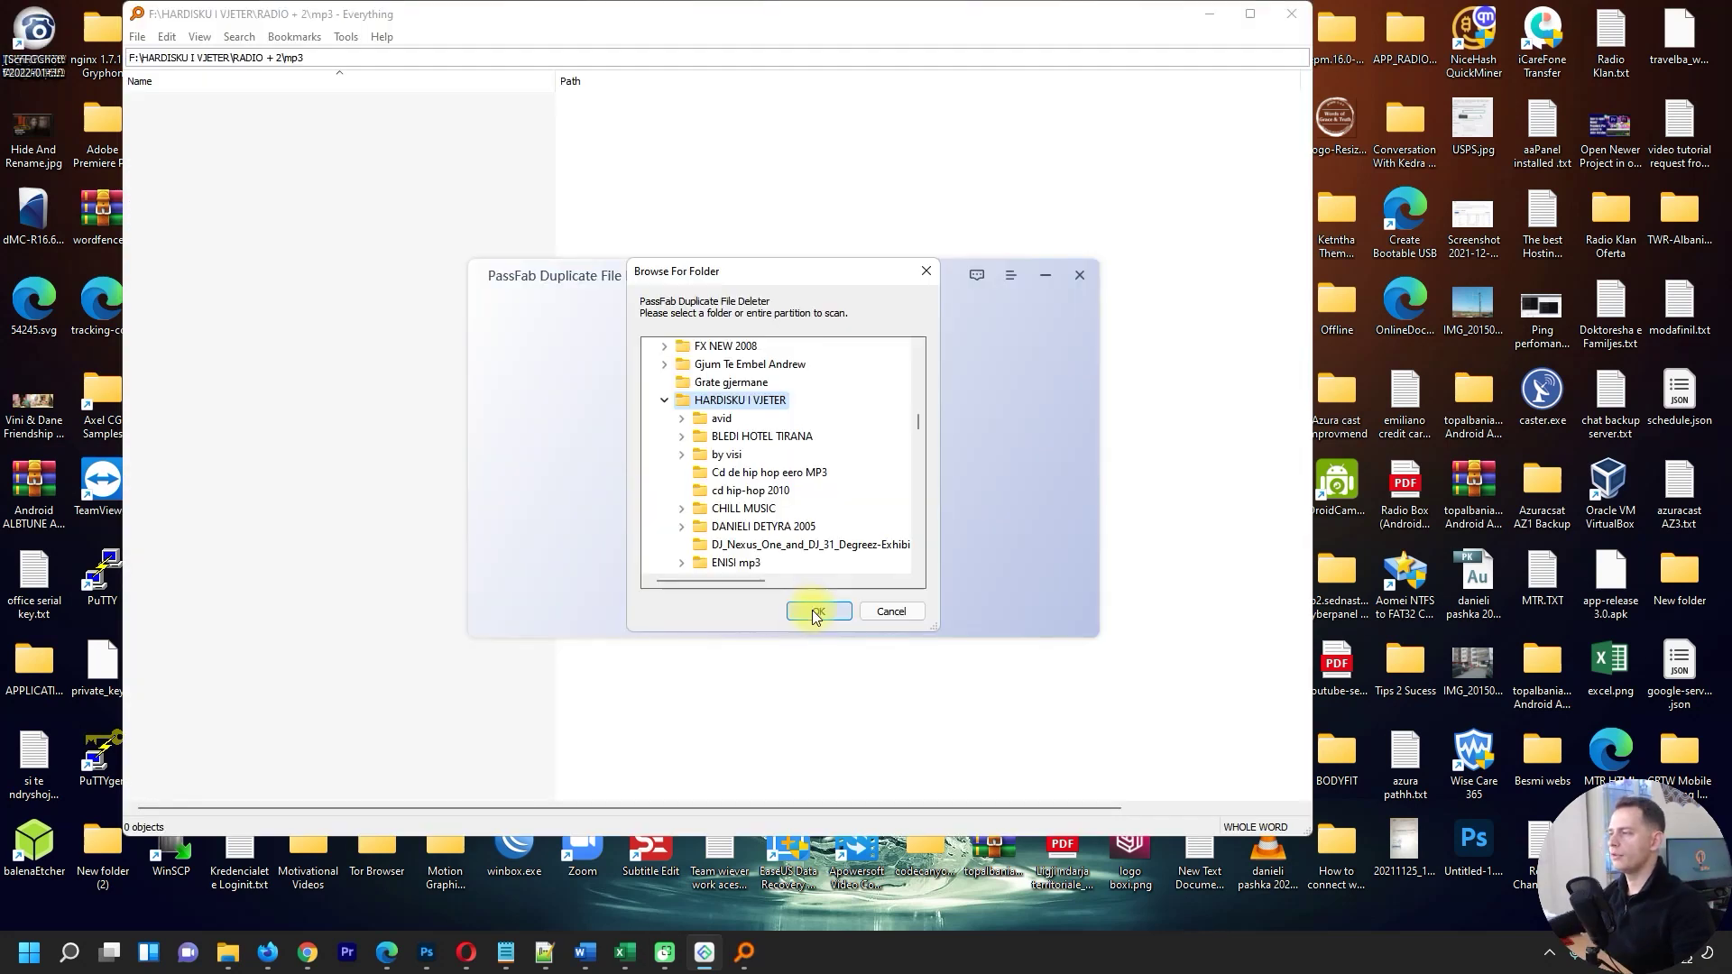
pyautogui.click(817, 612)
# Scan HARDISKU I VJETER and scroll through the 2109 duplicate results.
pyautogui.click(901, 475)
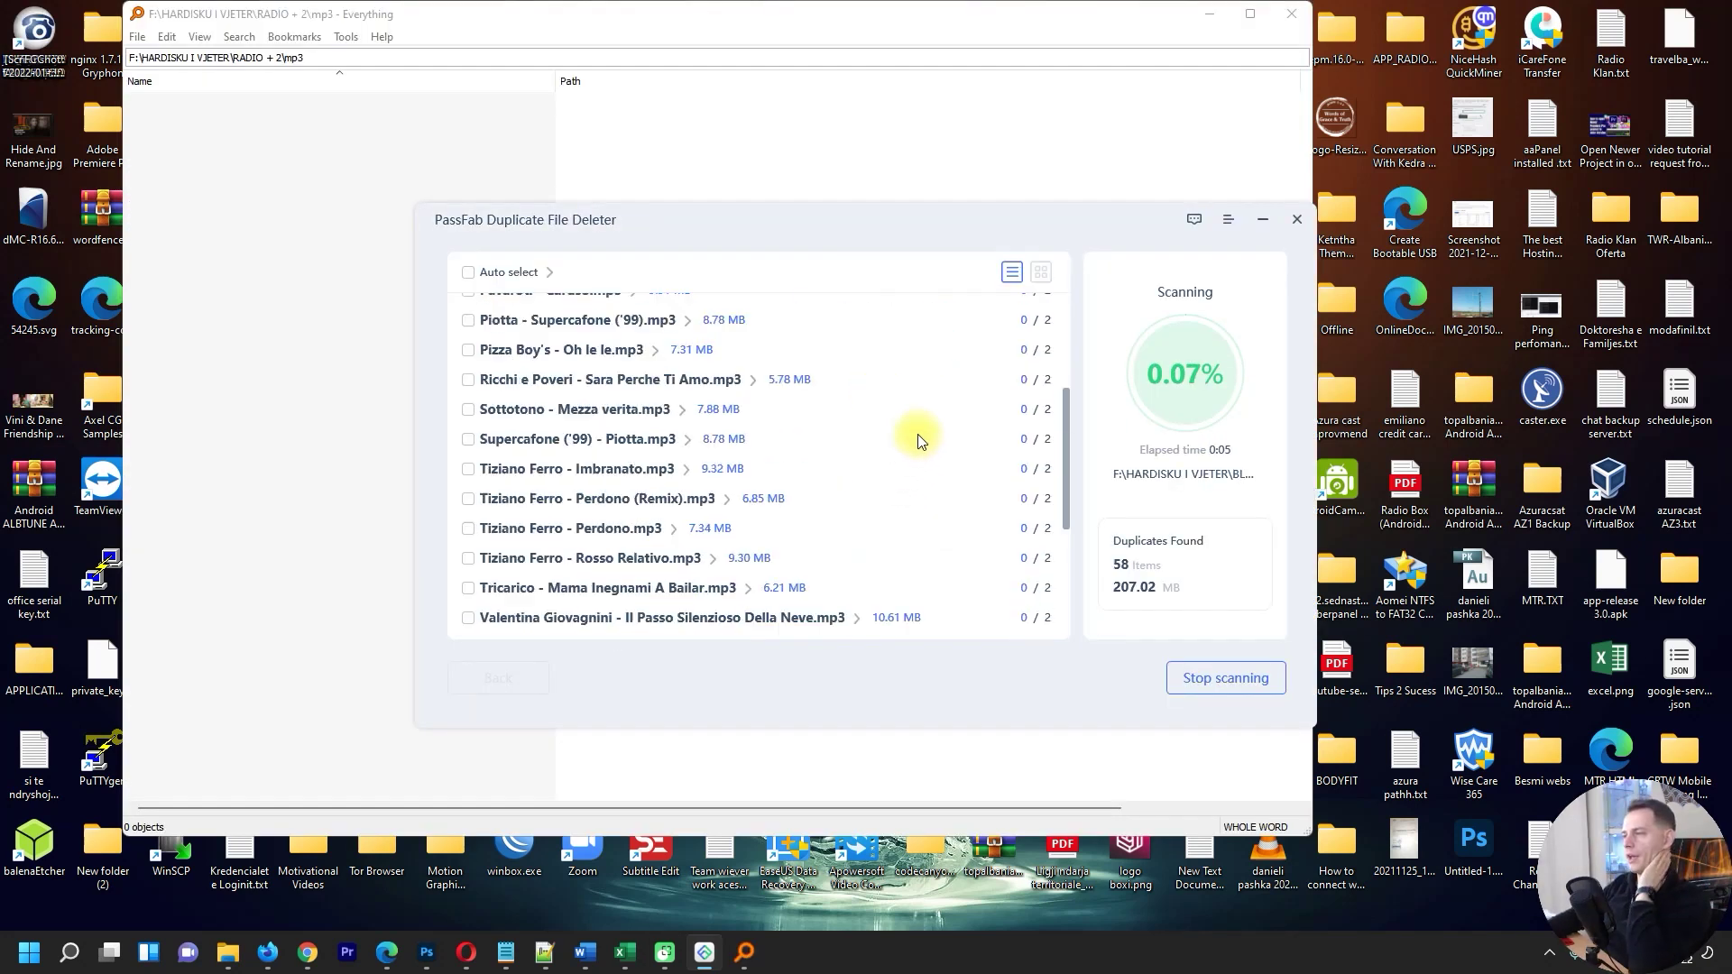
pyautogui.scroll(-3, 917, 442)
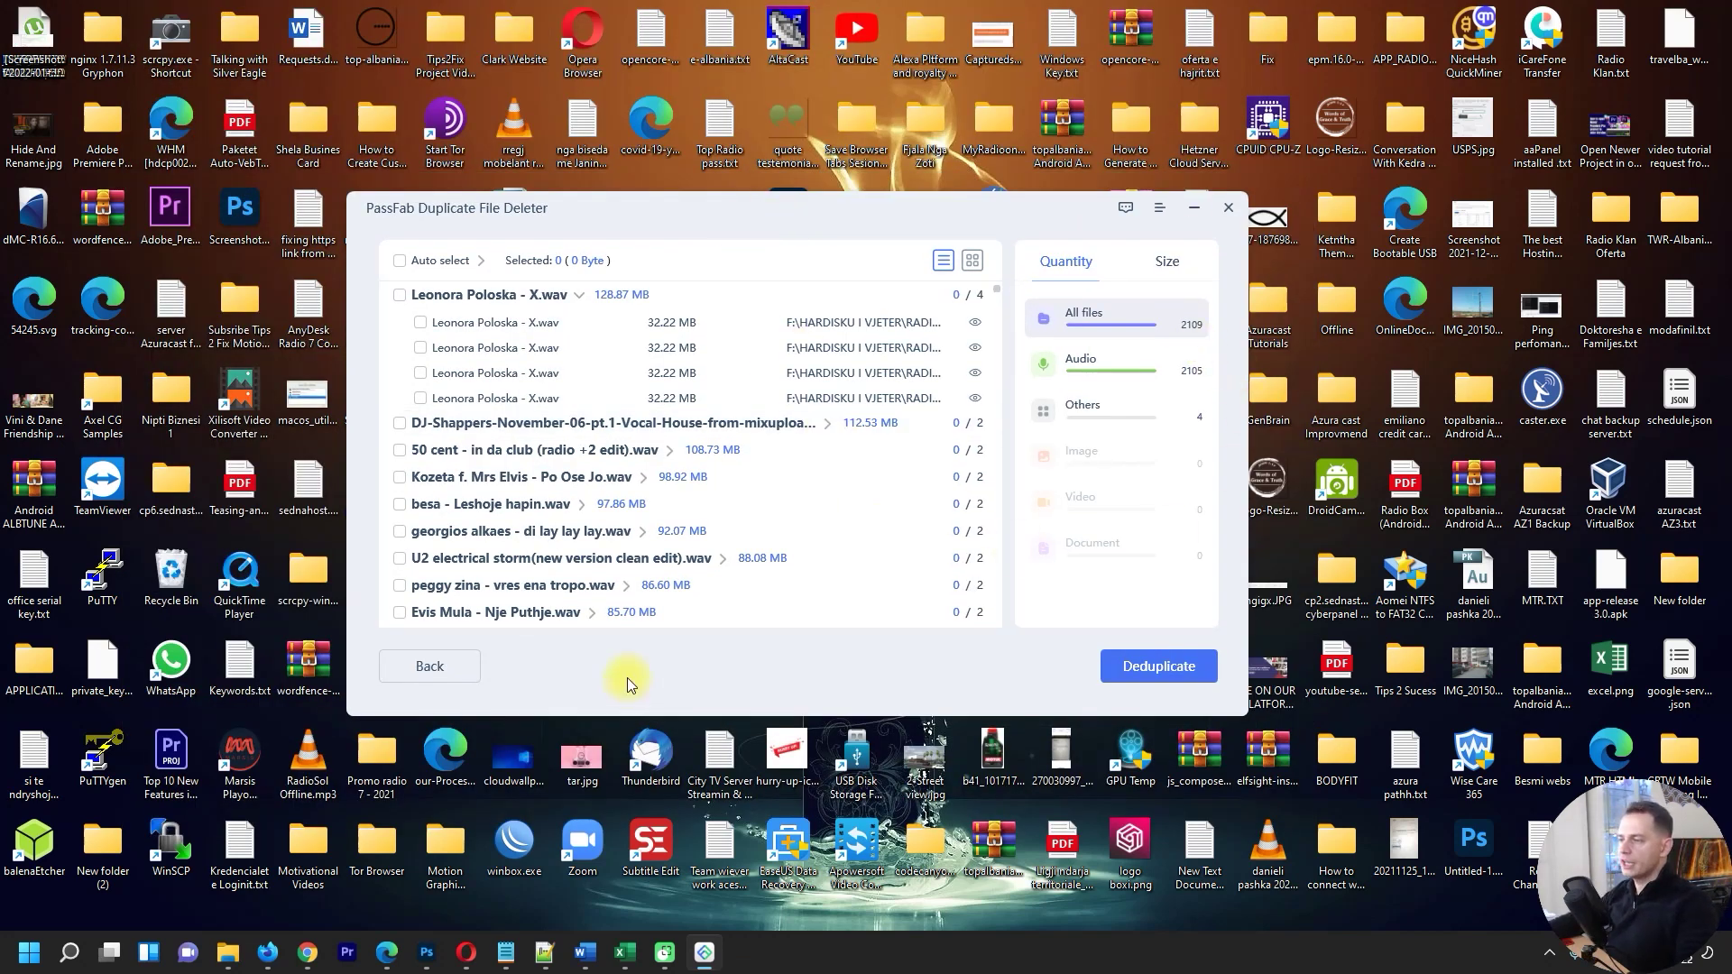
pyautogui.moveTo(813, 210); pyautogui.dragTo(793, 202)
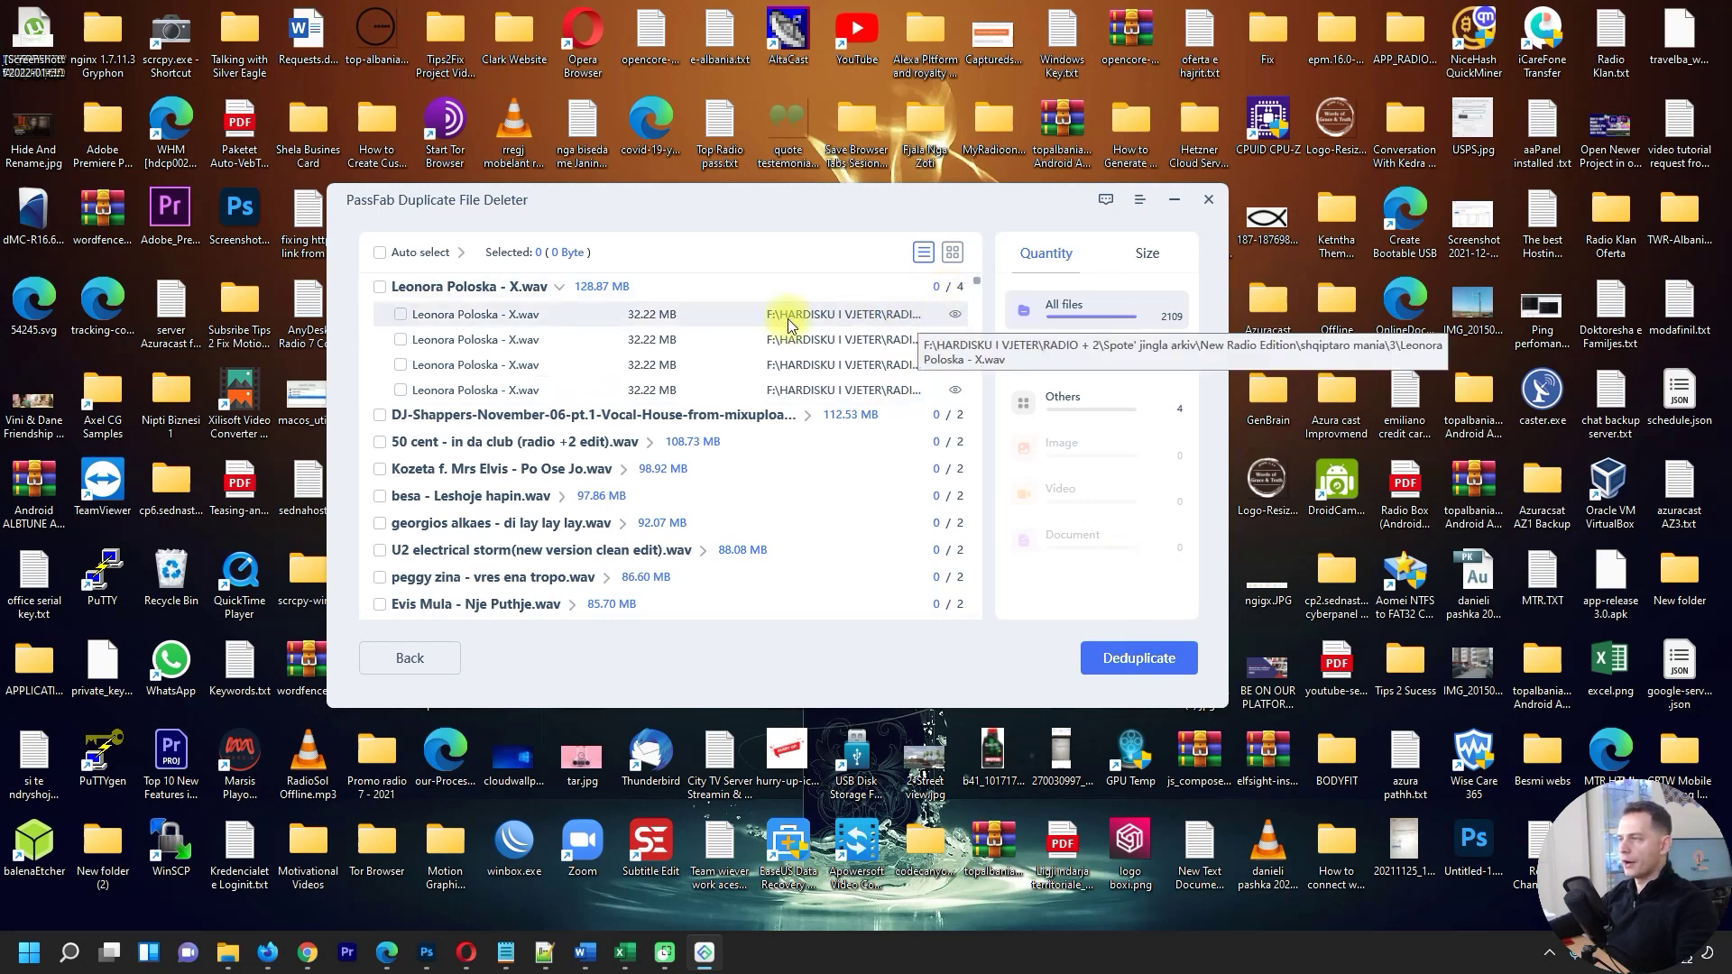
pyautogui.scroll(-15, 669, 451)
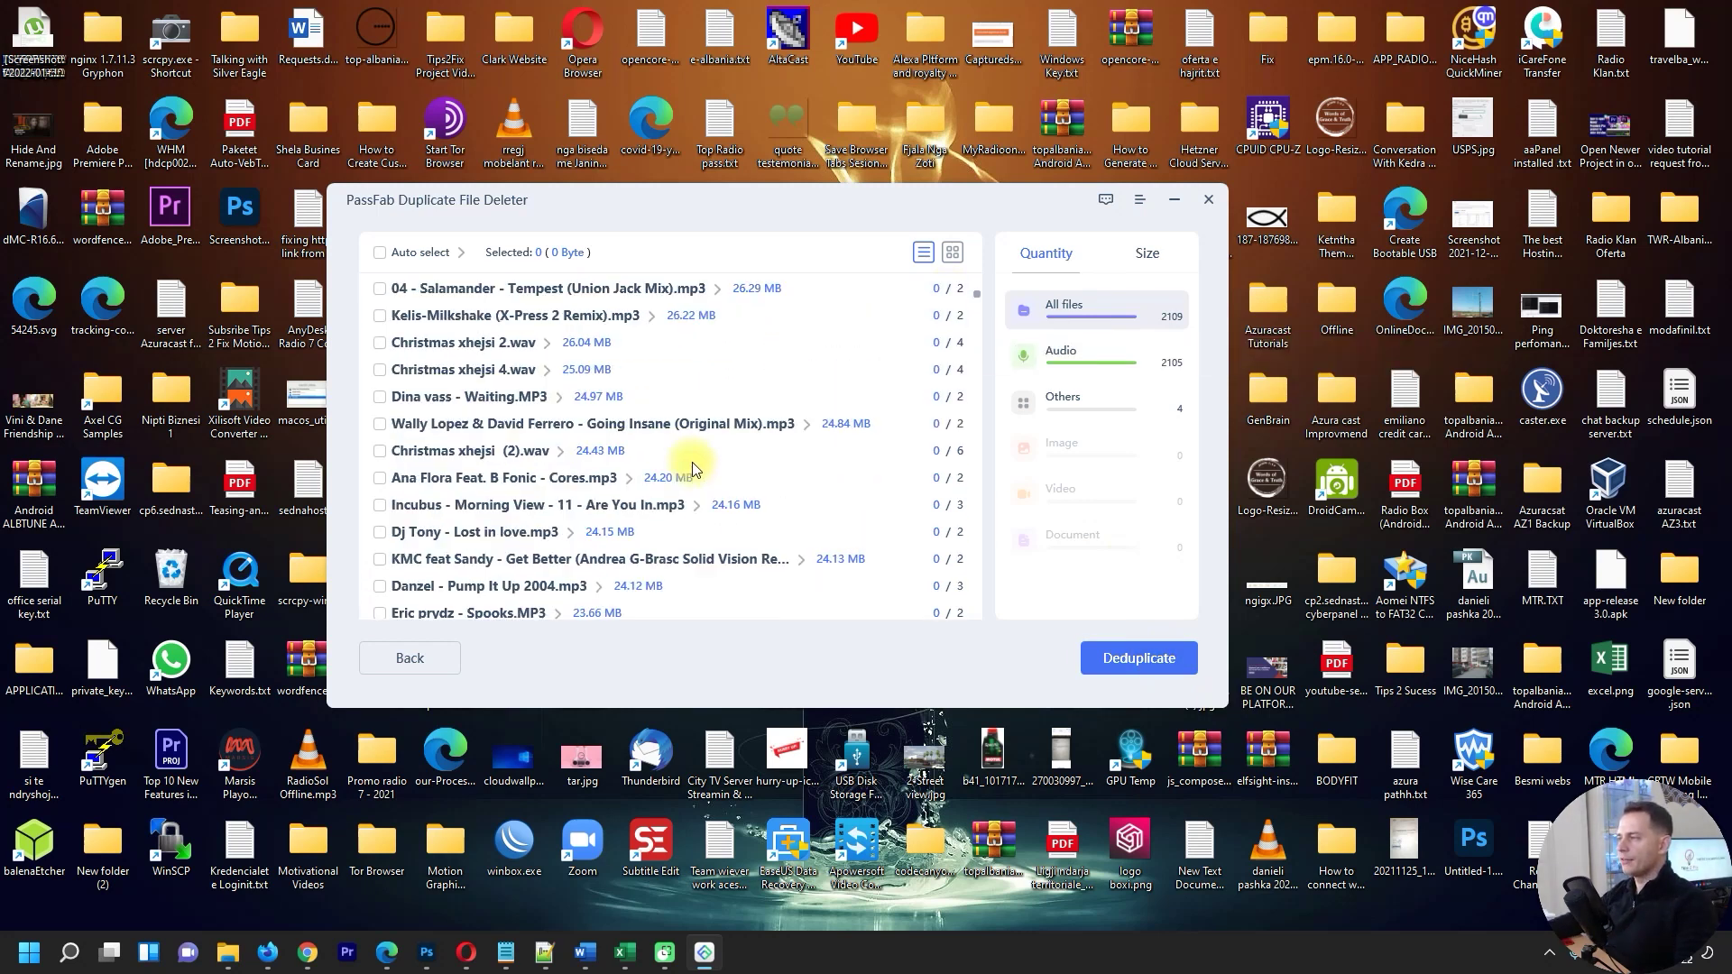
pyautogui.scroll(-5, 692, 464)
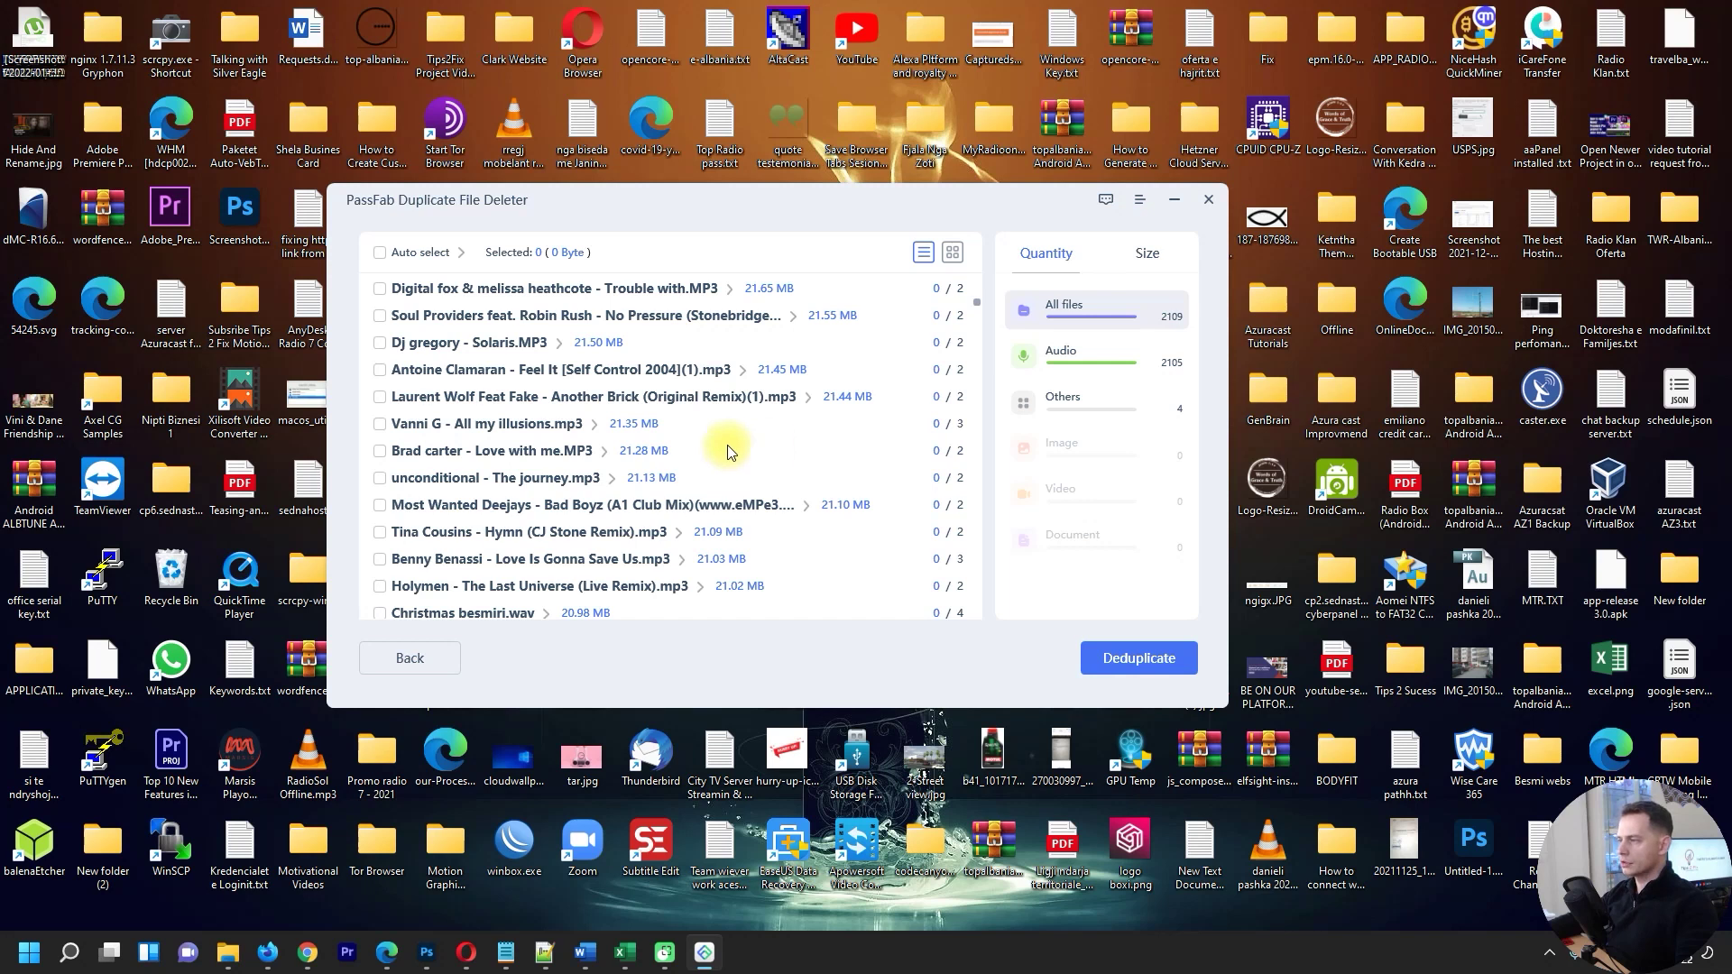
pyautogui.click(596, 427)
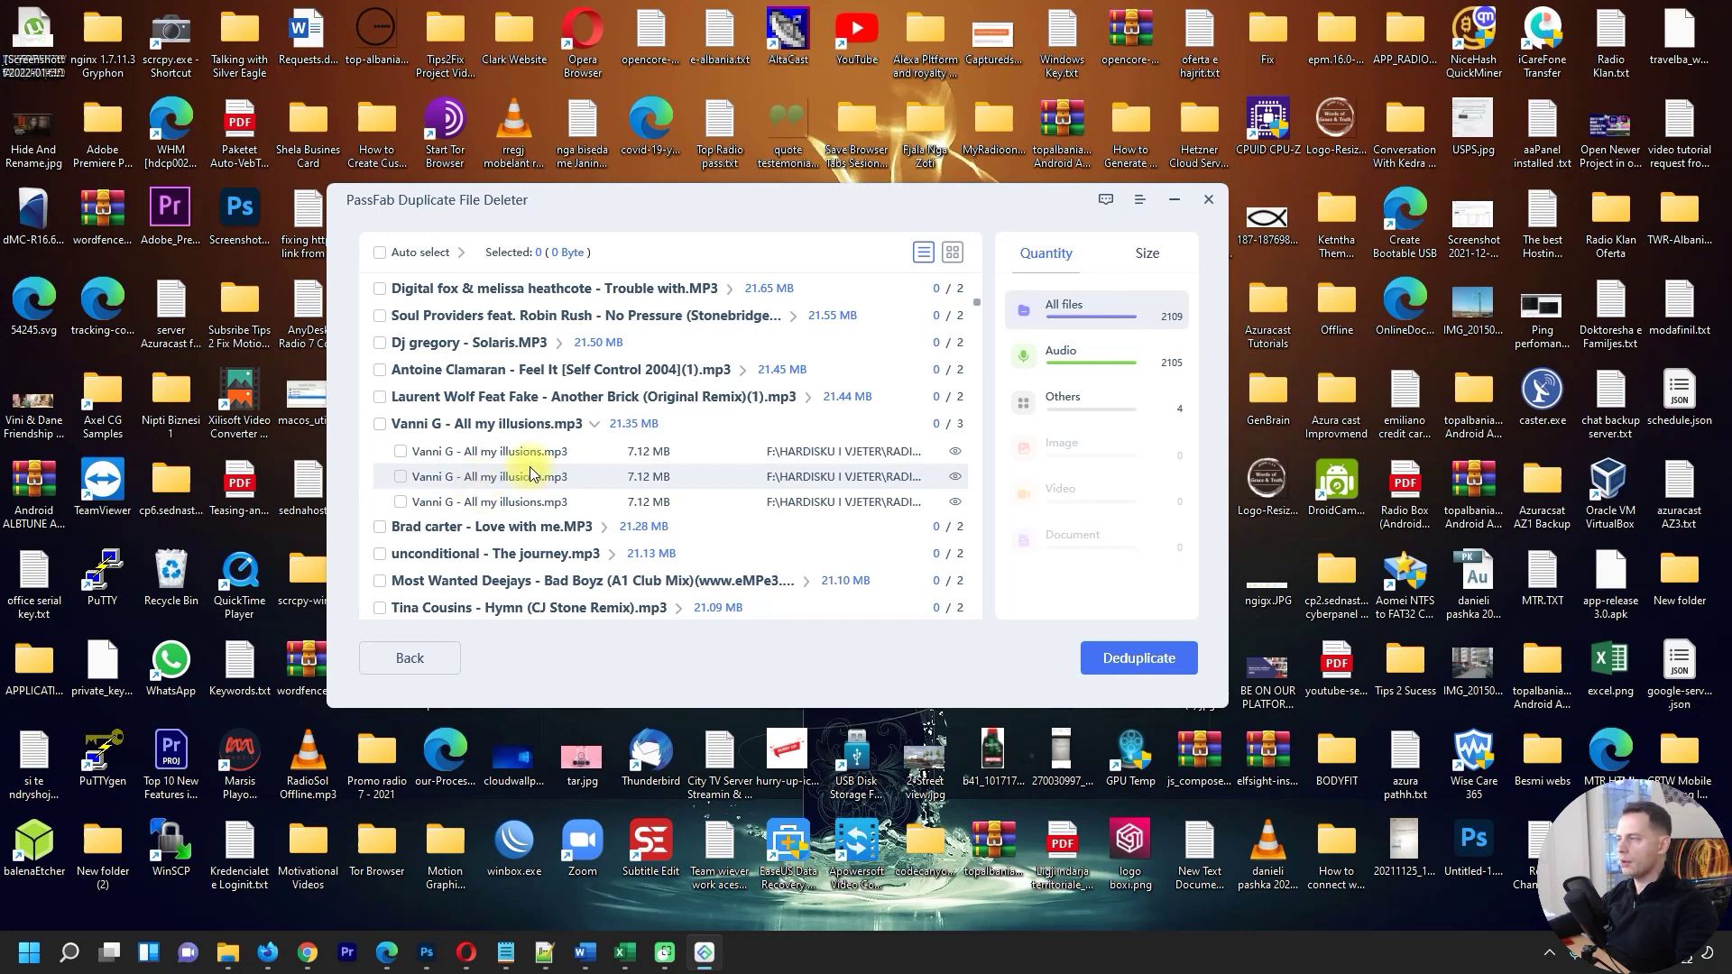
pyautogui.scroll(-3, 560, 475)
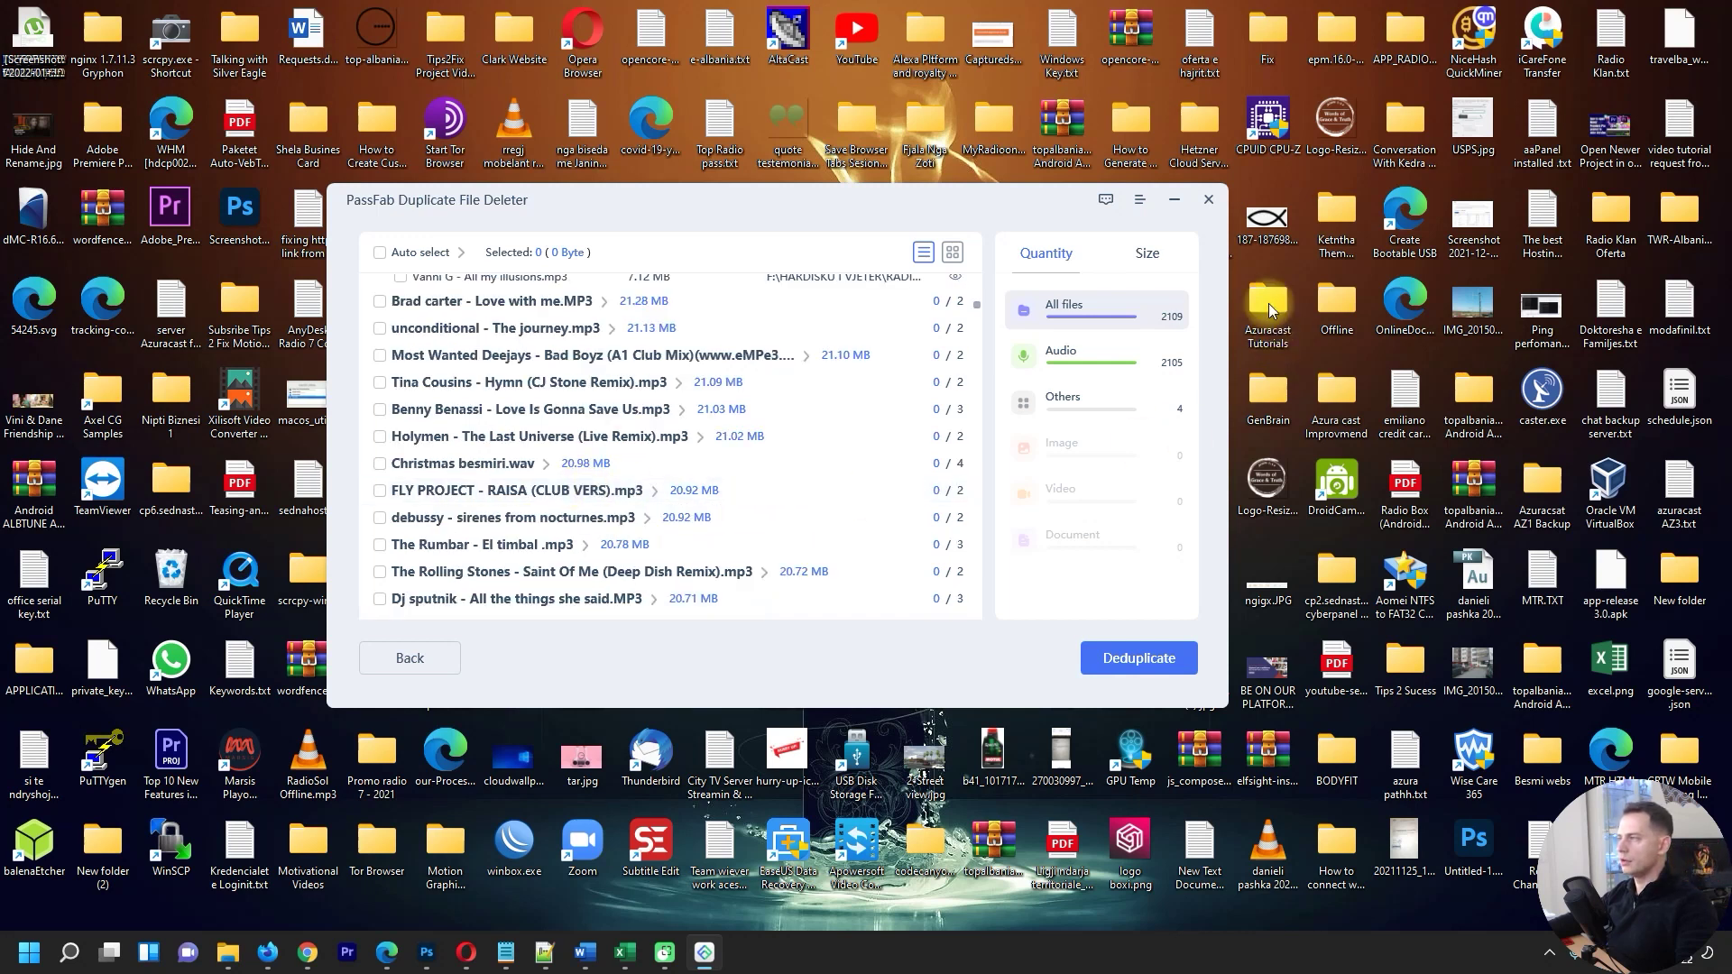
pyautogui.click(1163, 264)
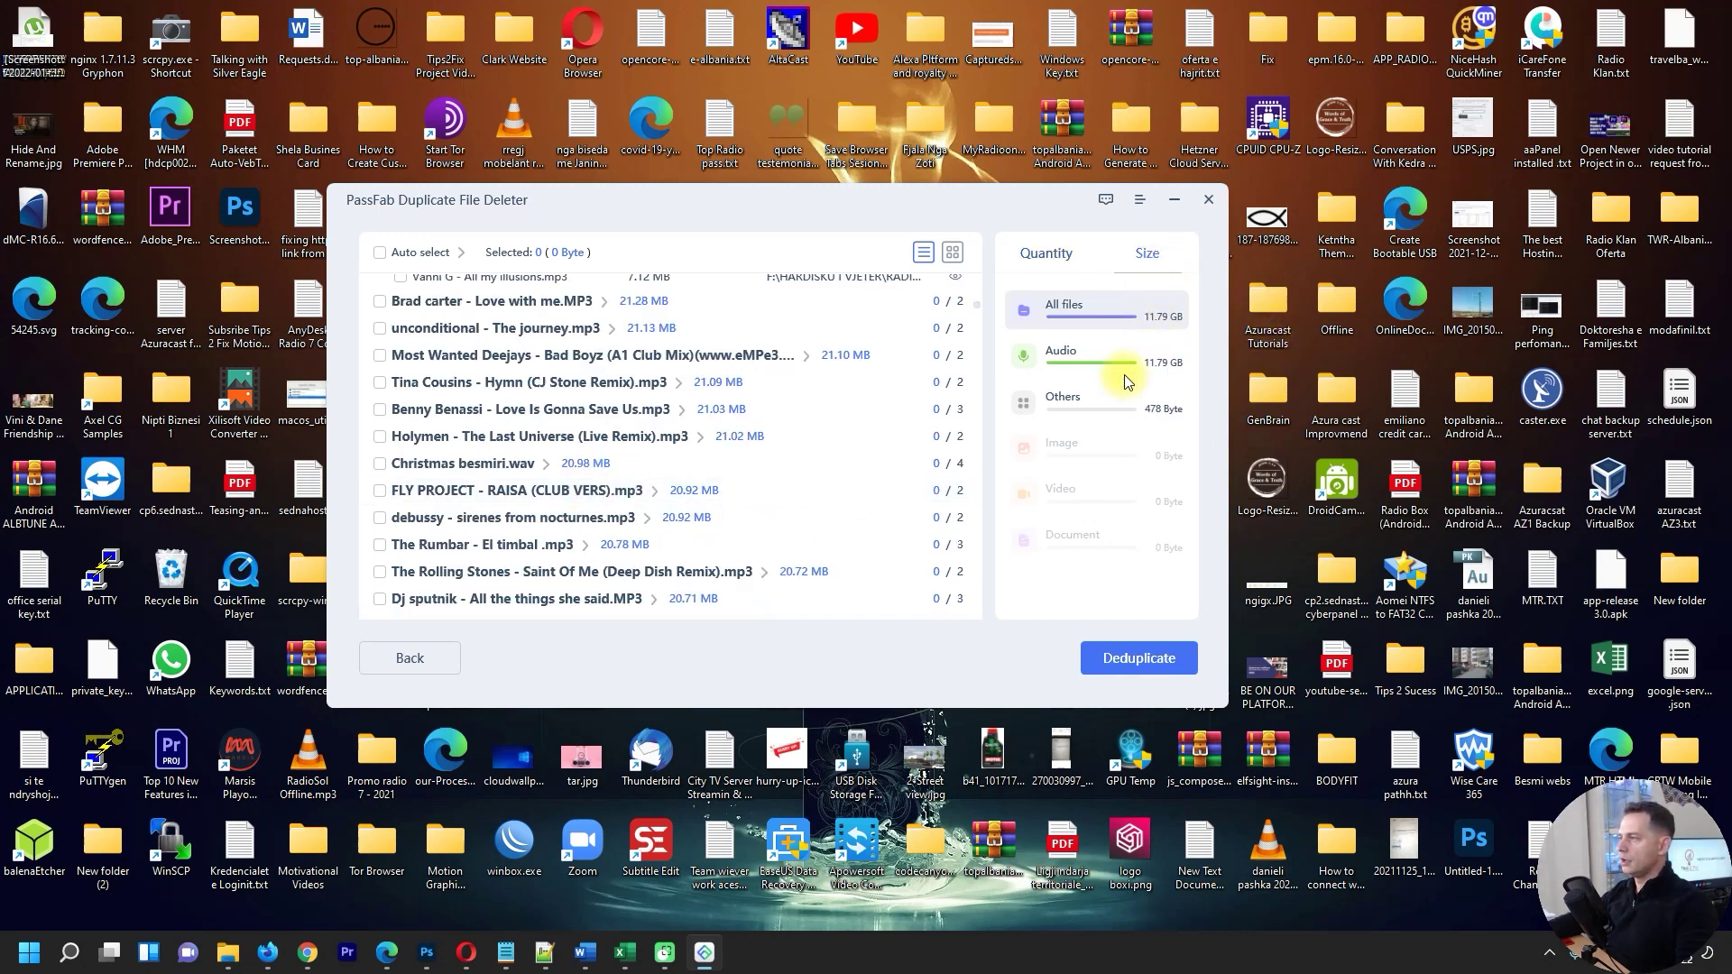
pyautogui.moveTo(1142, 372)
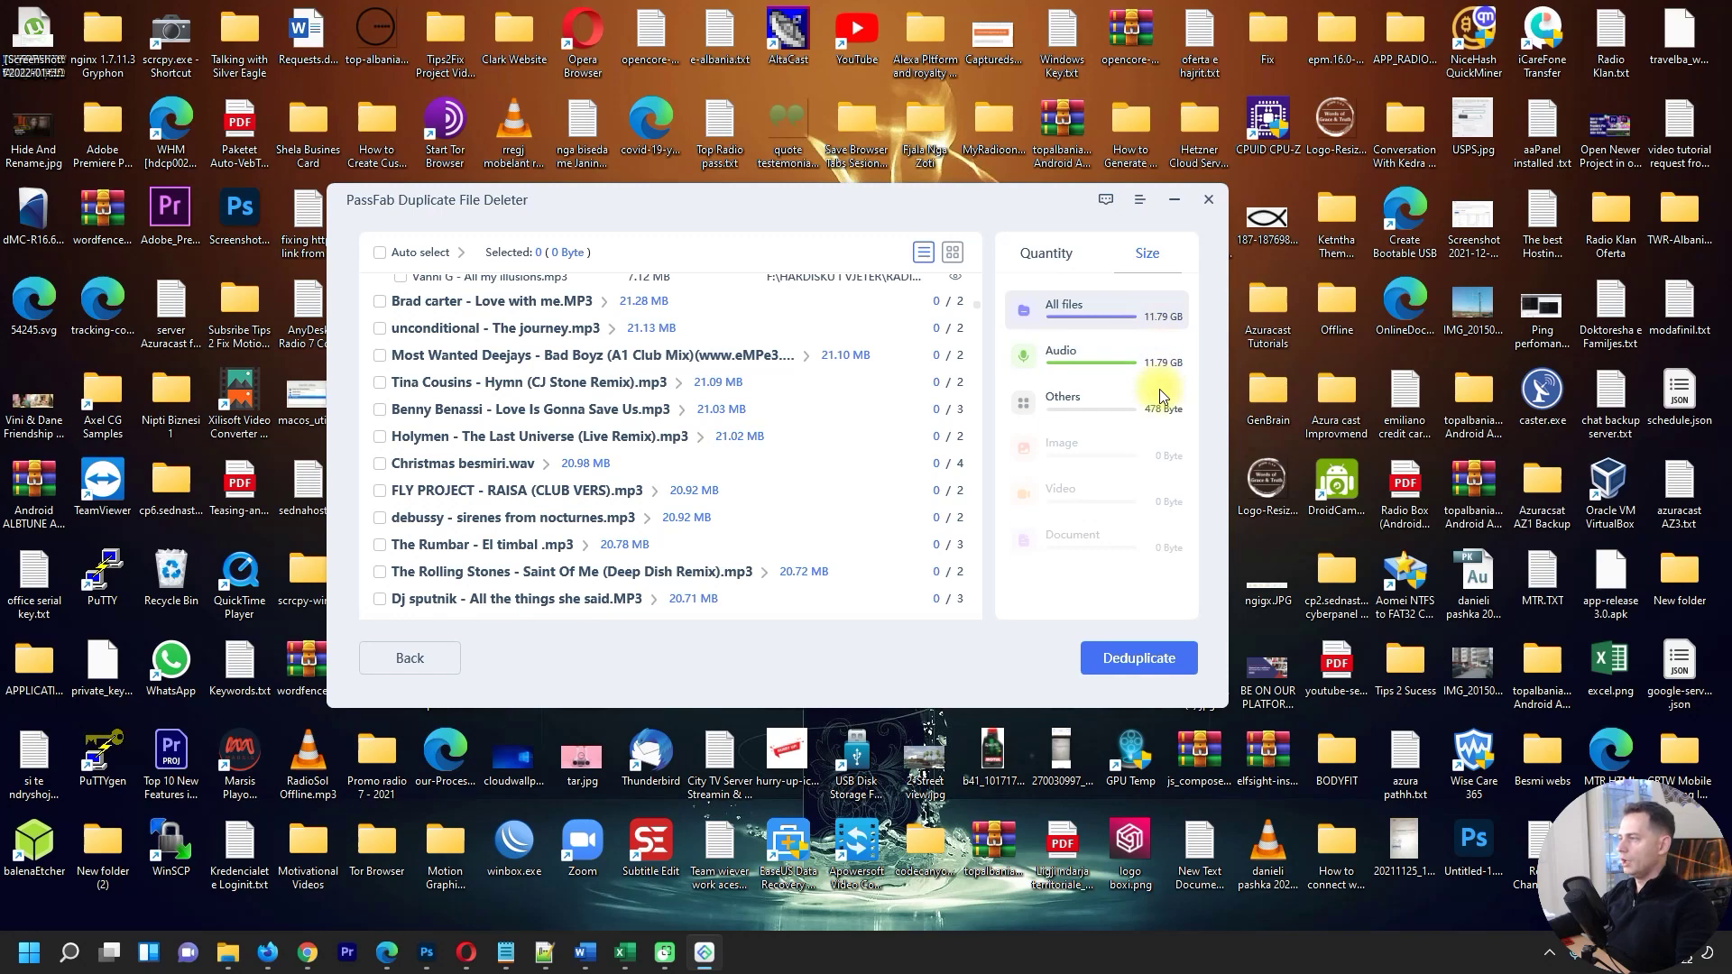
pyautogui.moveTo(1070, 311)
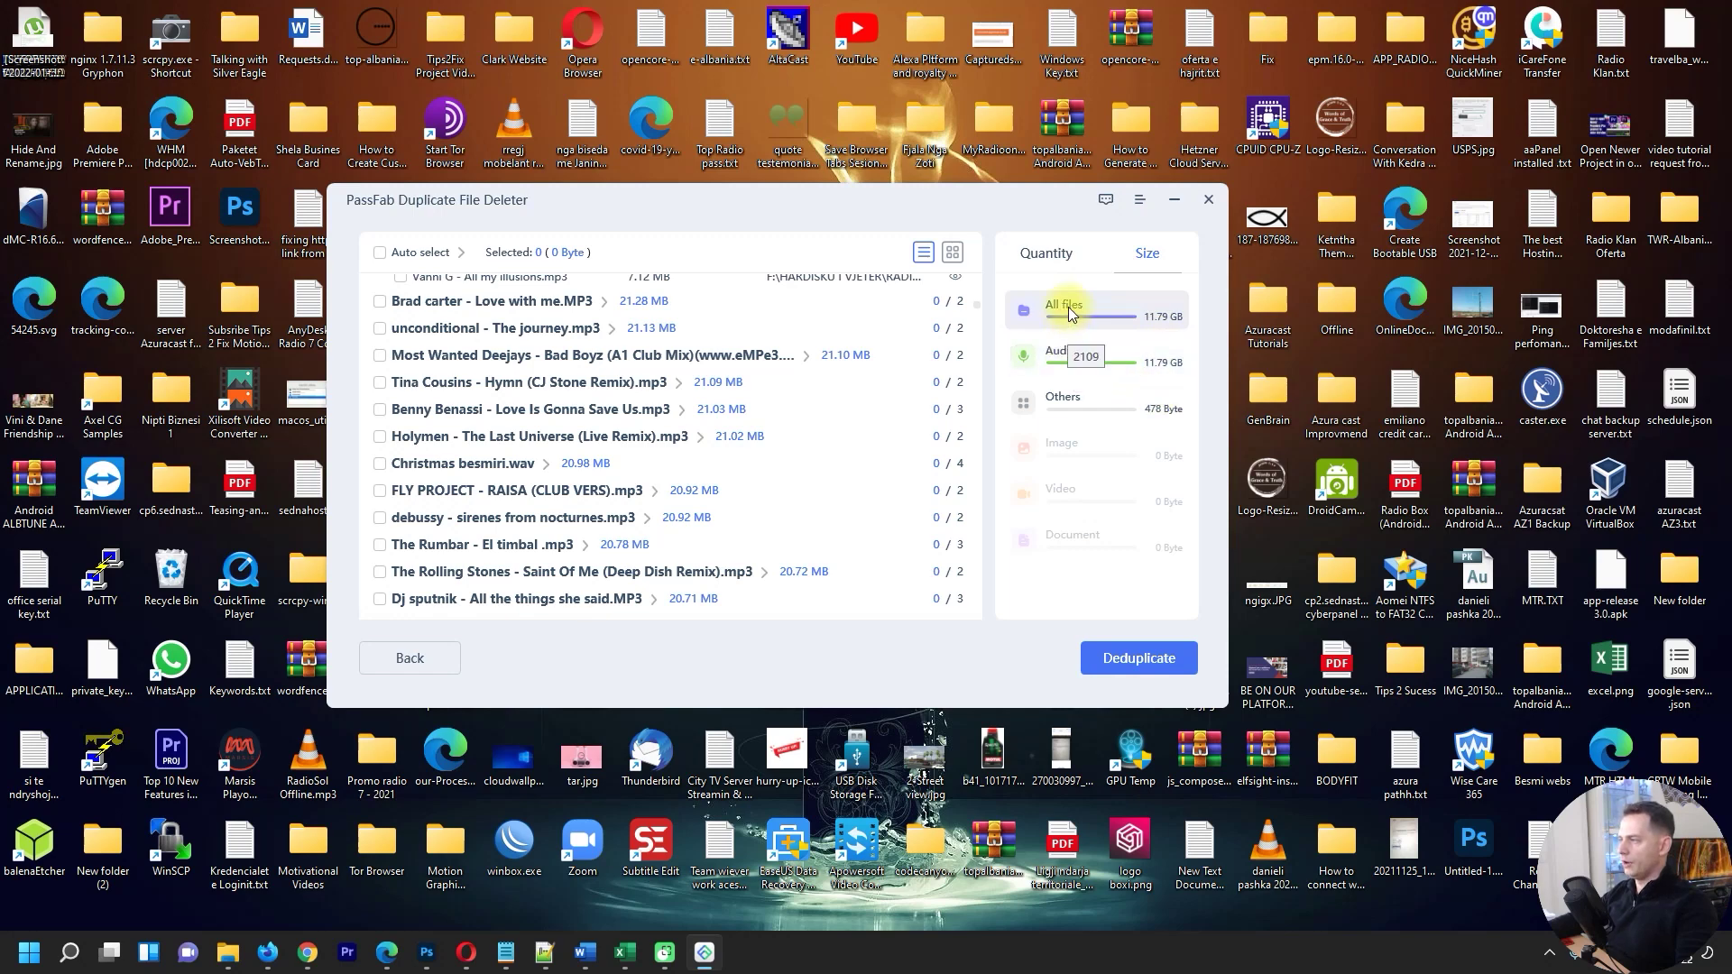
pyautogui.click(1047, 254)
pyautogui.scroll(-5, 727, 478)
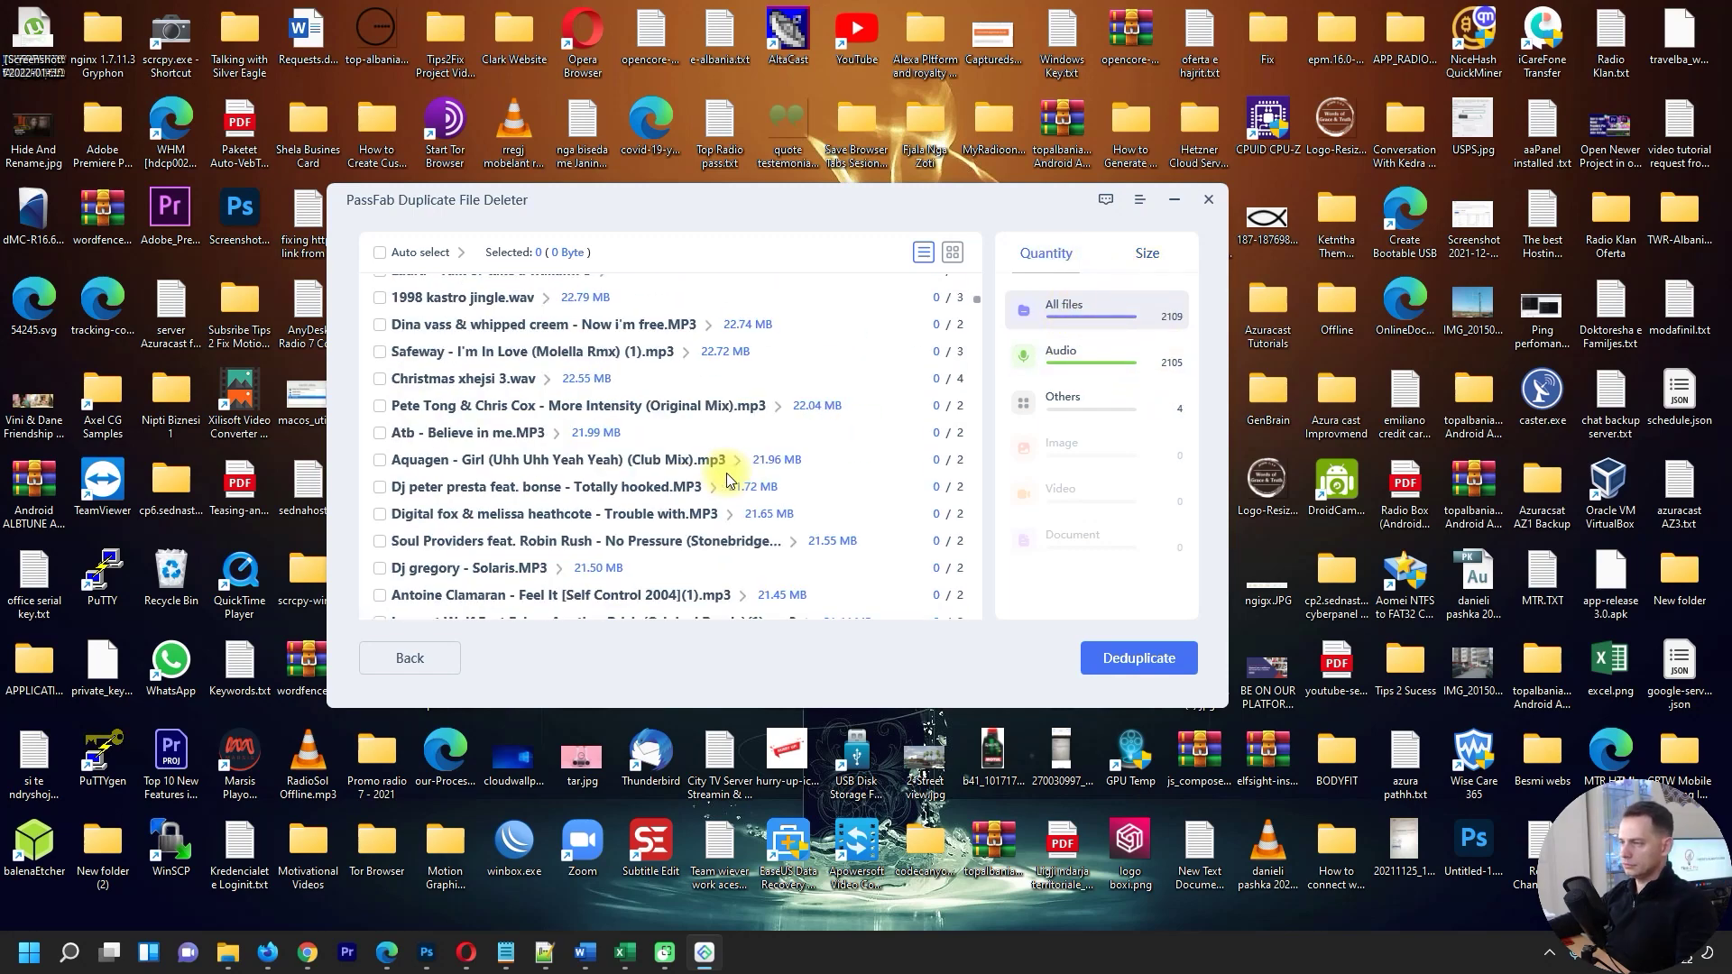
pyautogui.moveTo(977, 299)
pyautogui.mouseDown()
pyautogui.moveTo(993, 583)
pyautogui.moveTo(977, 311)
pyautogui.mouseUp()
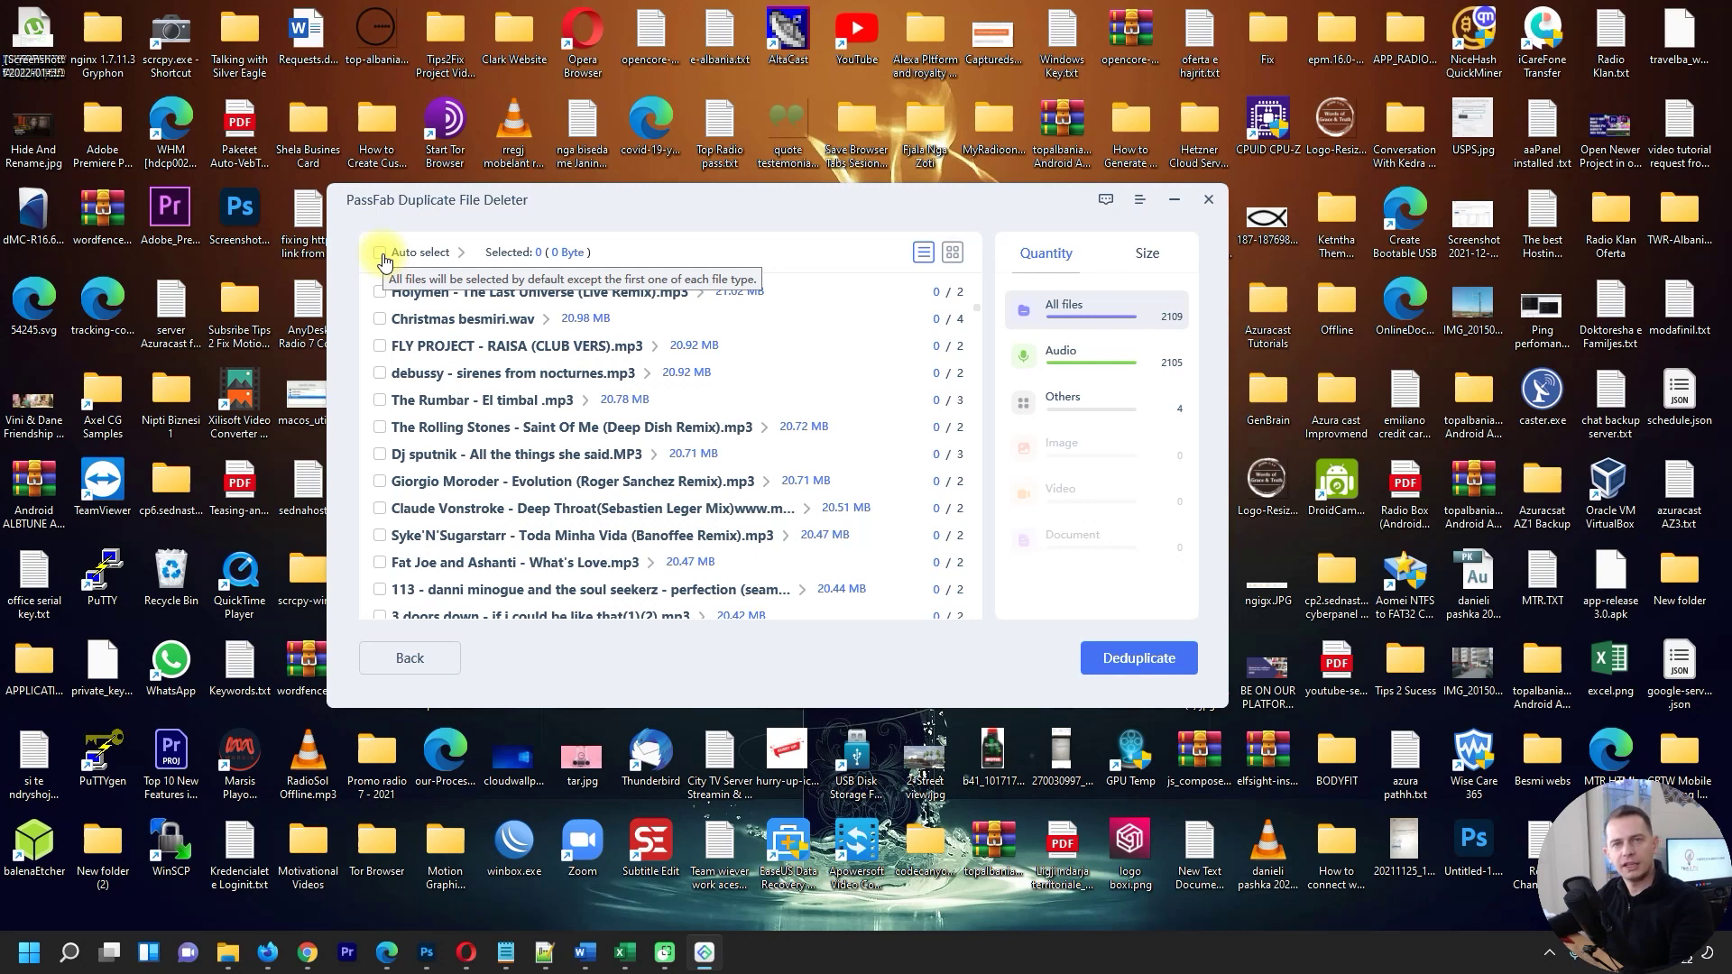
# Mark all but the first copy of each duplicate, then inspect the Deja vue and Dj tomcraft groups.
pyautogui.click(382, 261)
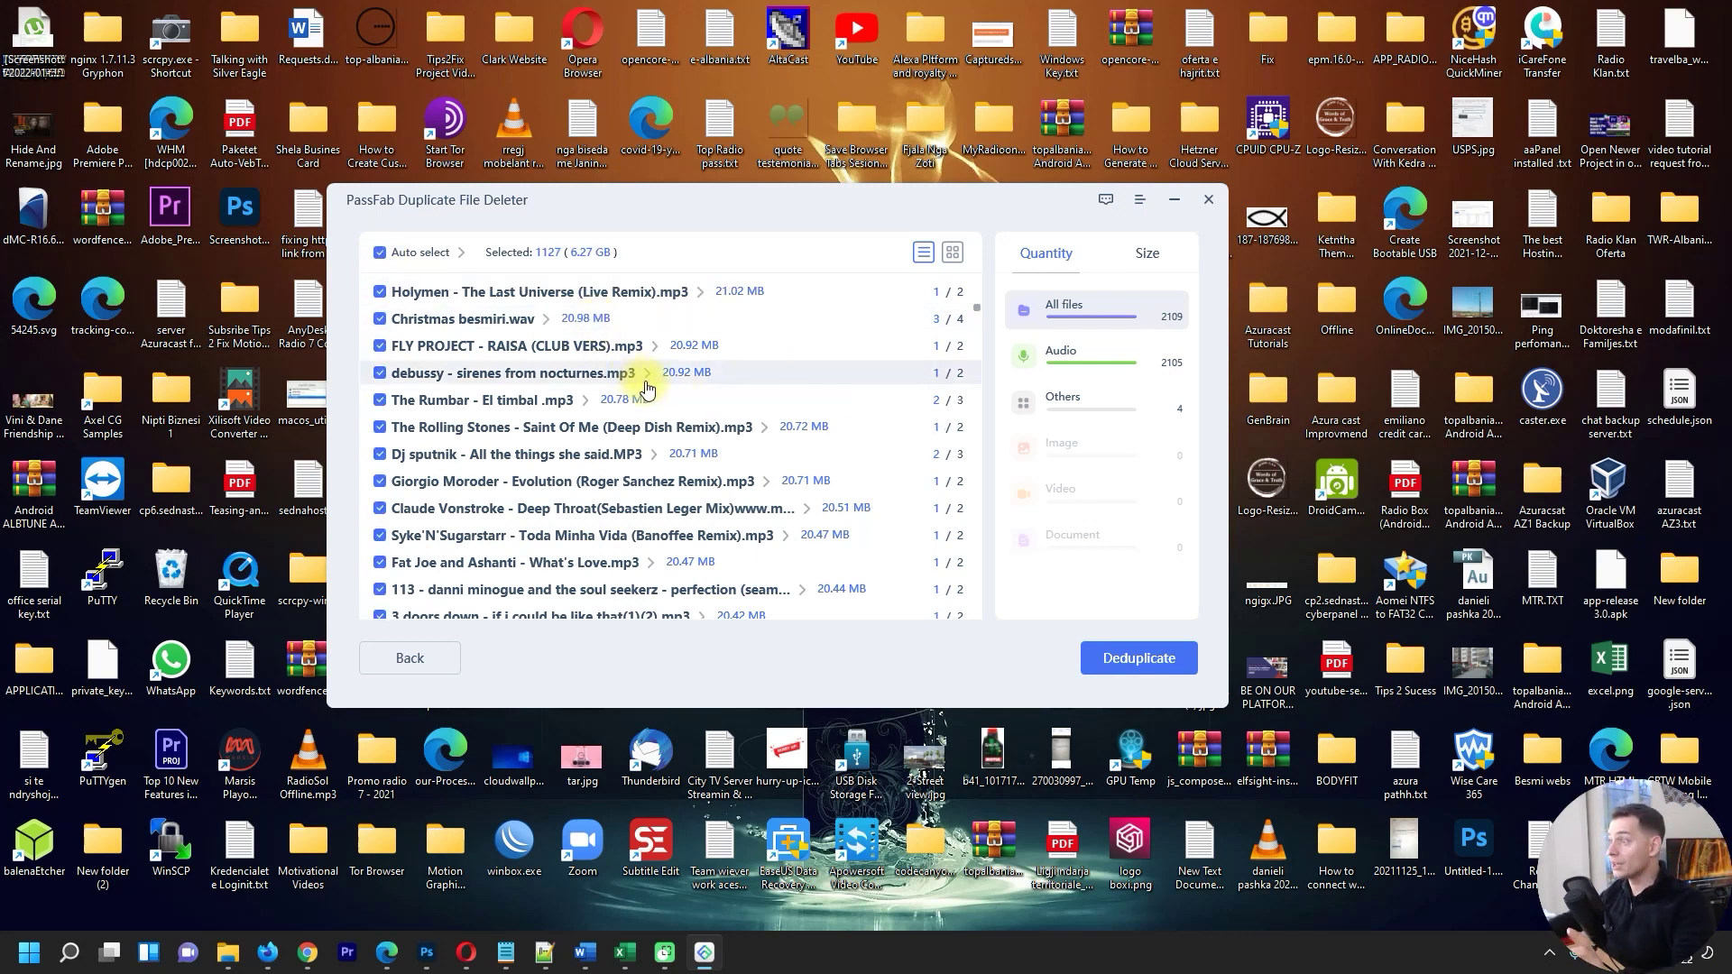
pyautogui.scroll(-10, 622, 372)
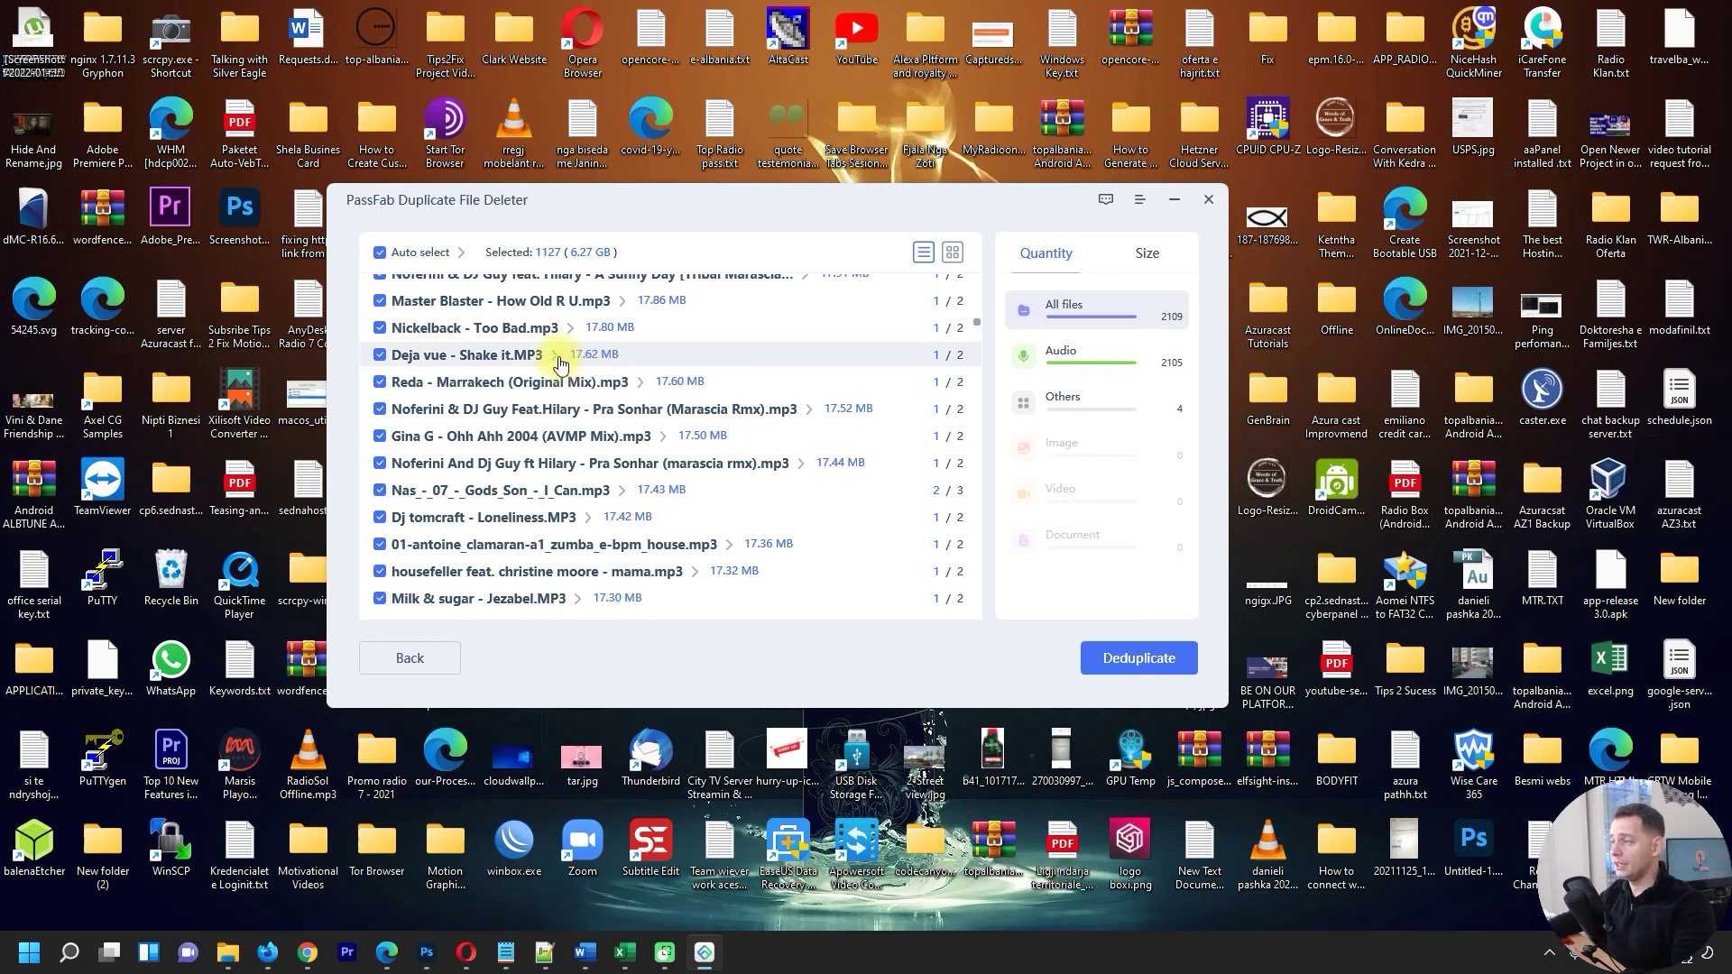
pyautogui.click(555, 356)
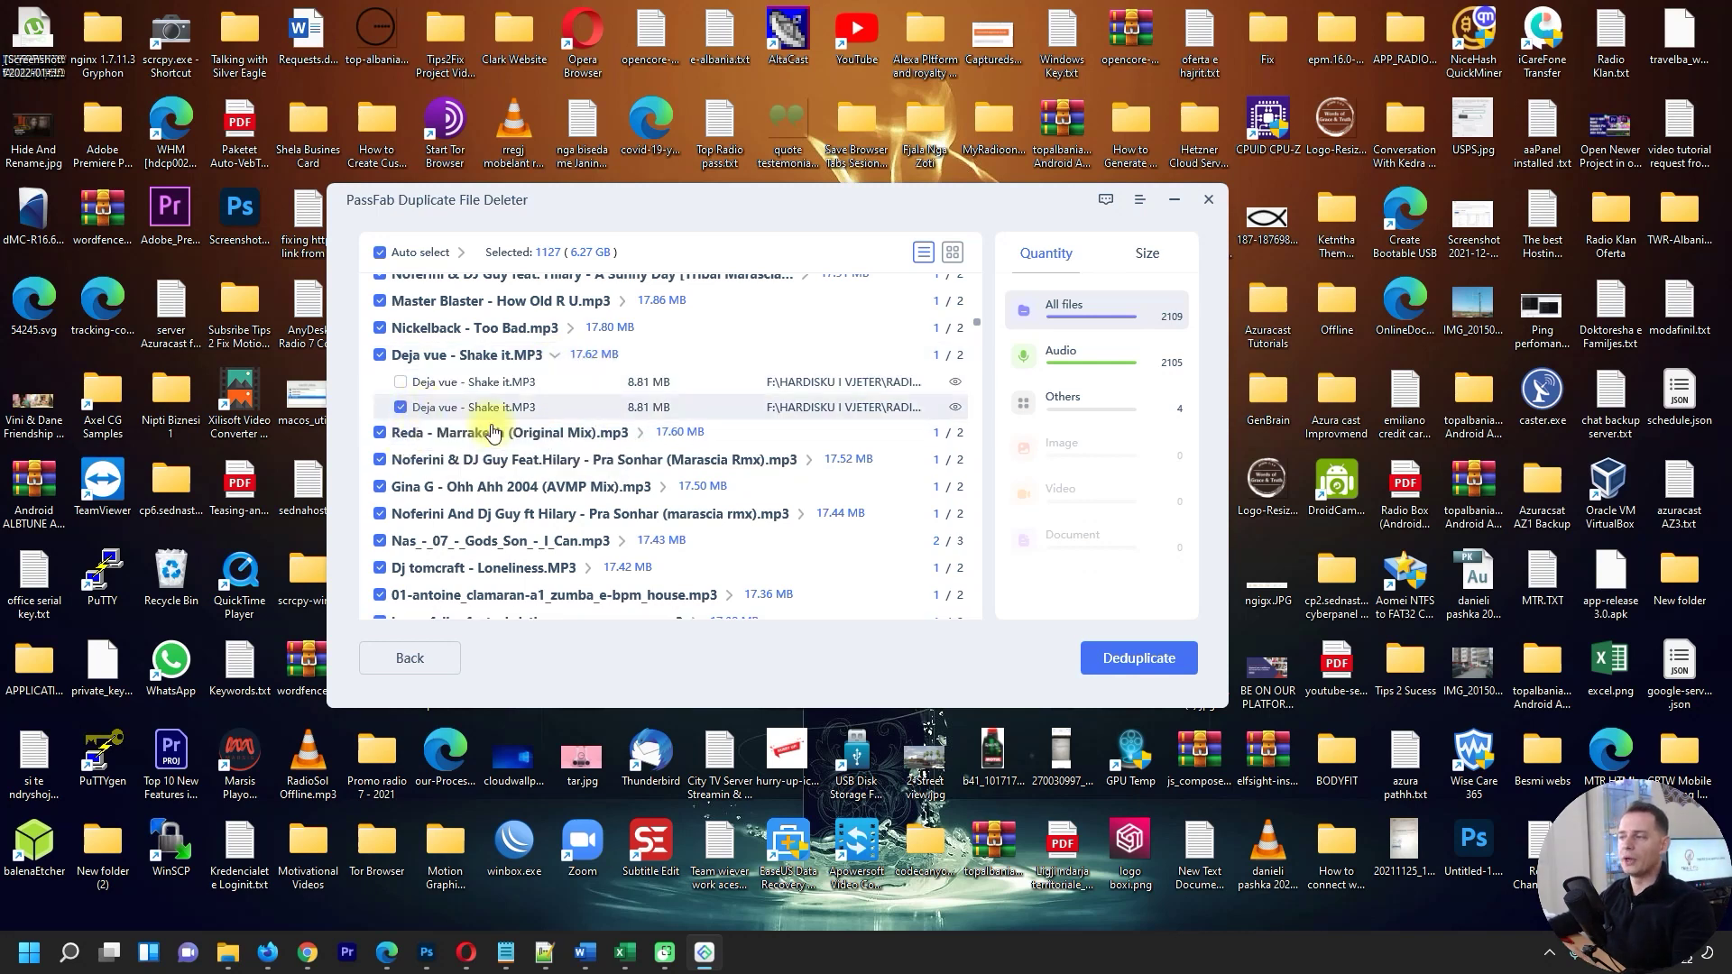
pyautogui.scroll(-3, 463, 424)
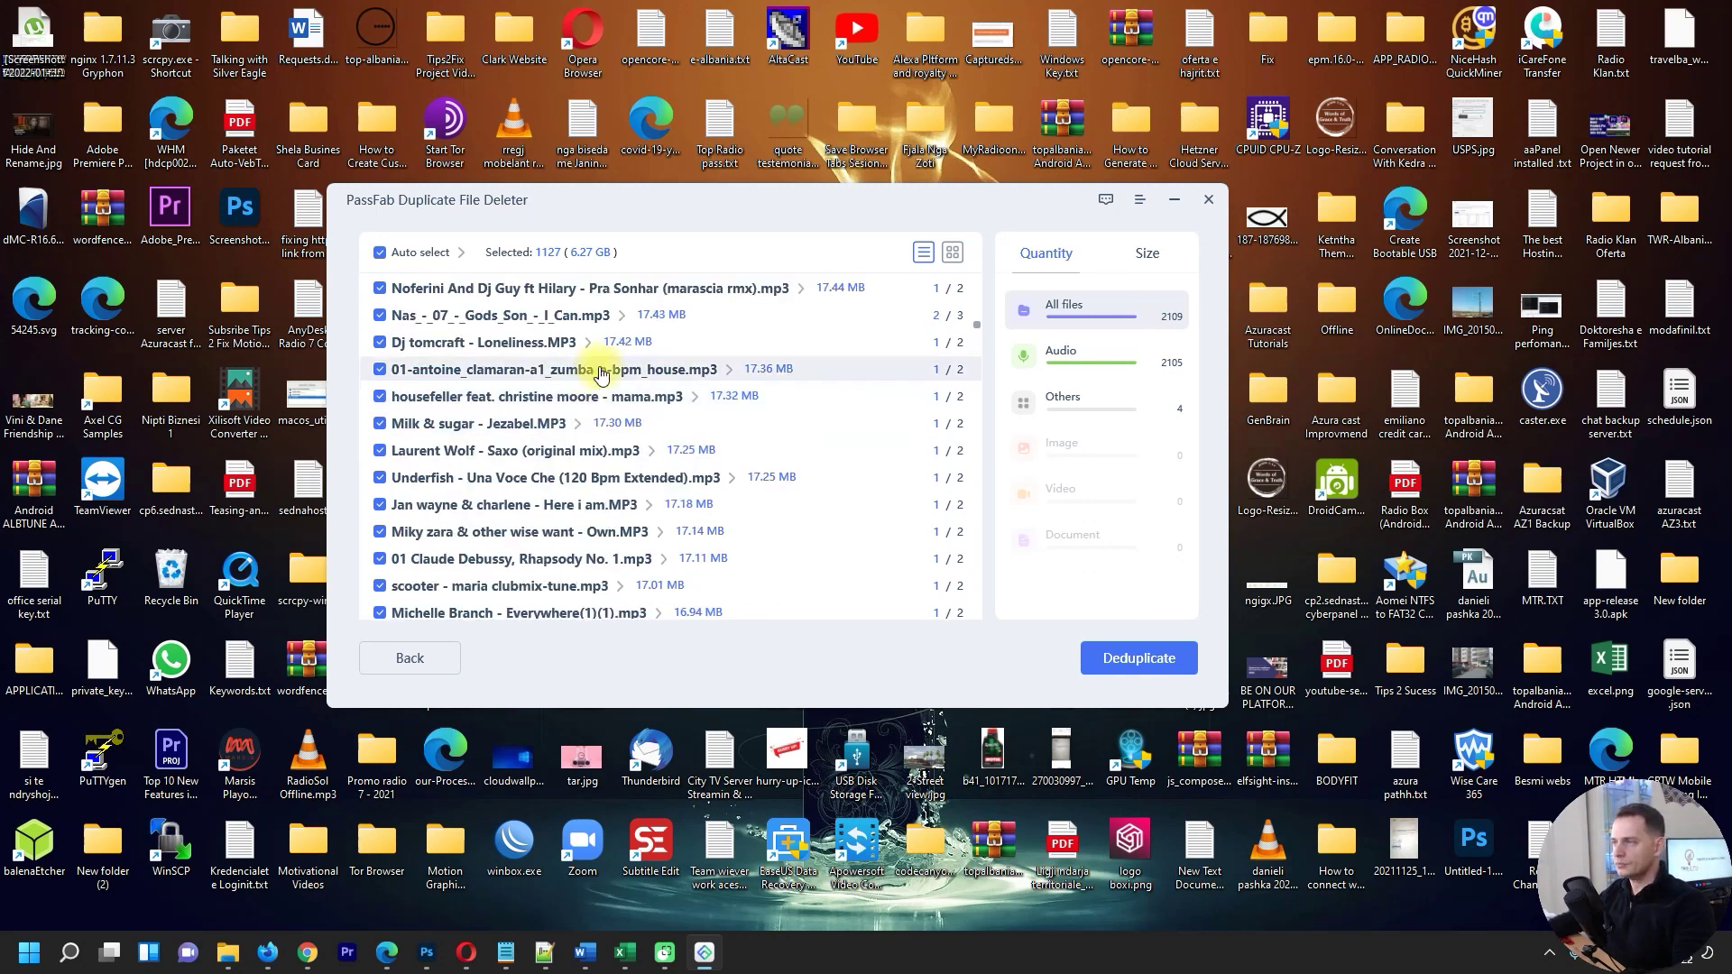
pyautogui.click(587, 343)
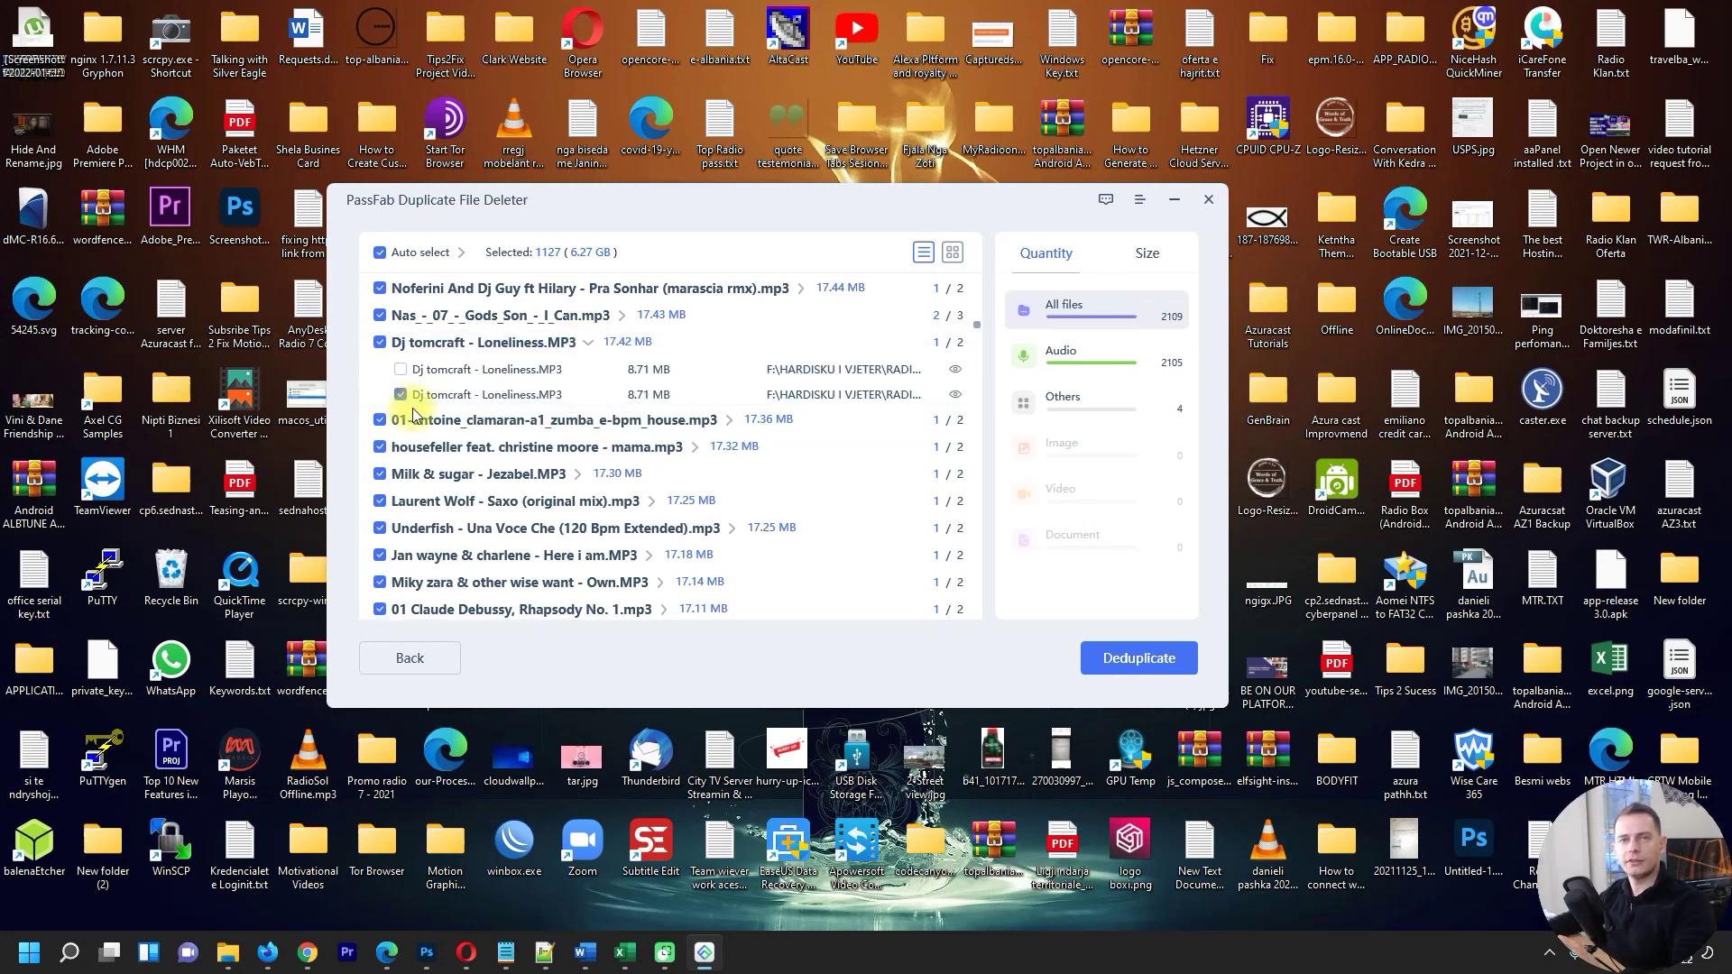
pyautogui.scroll(-3, 591, 487)
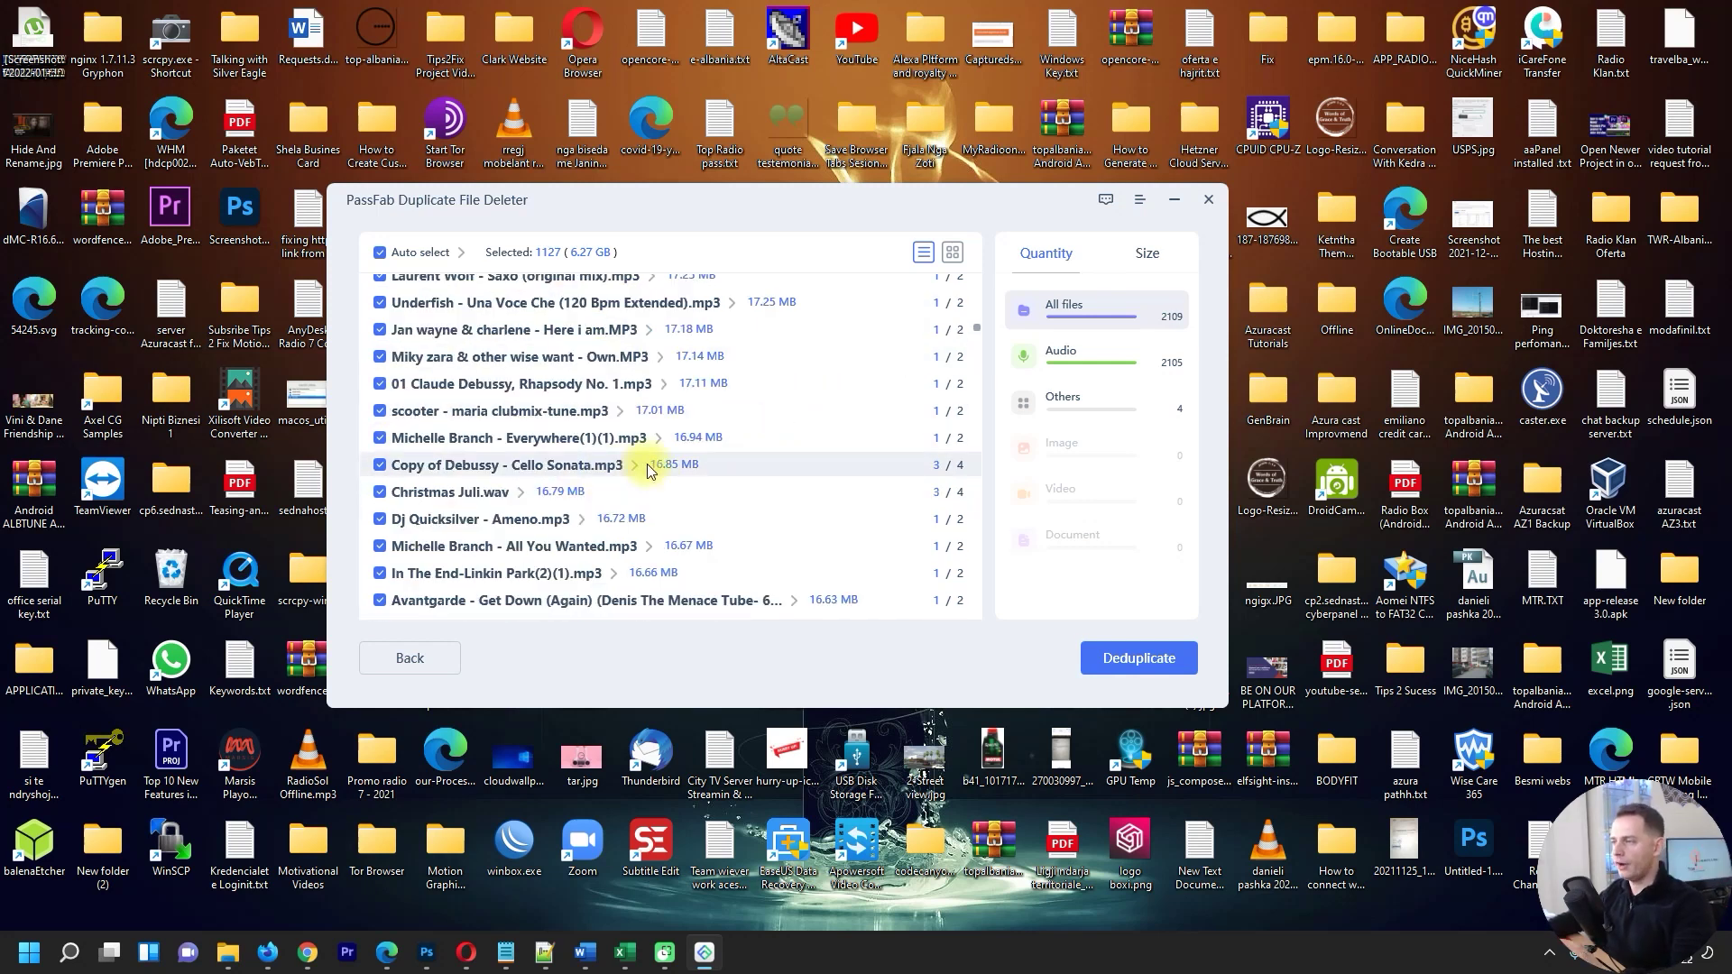
# Expand further duplicate groups to check their copies, then bring up This PC.
pyautogui.click(621, 412)
pyautogui.scroll(-3, 621, 420)
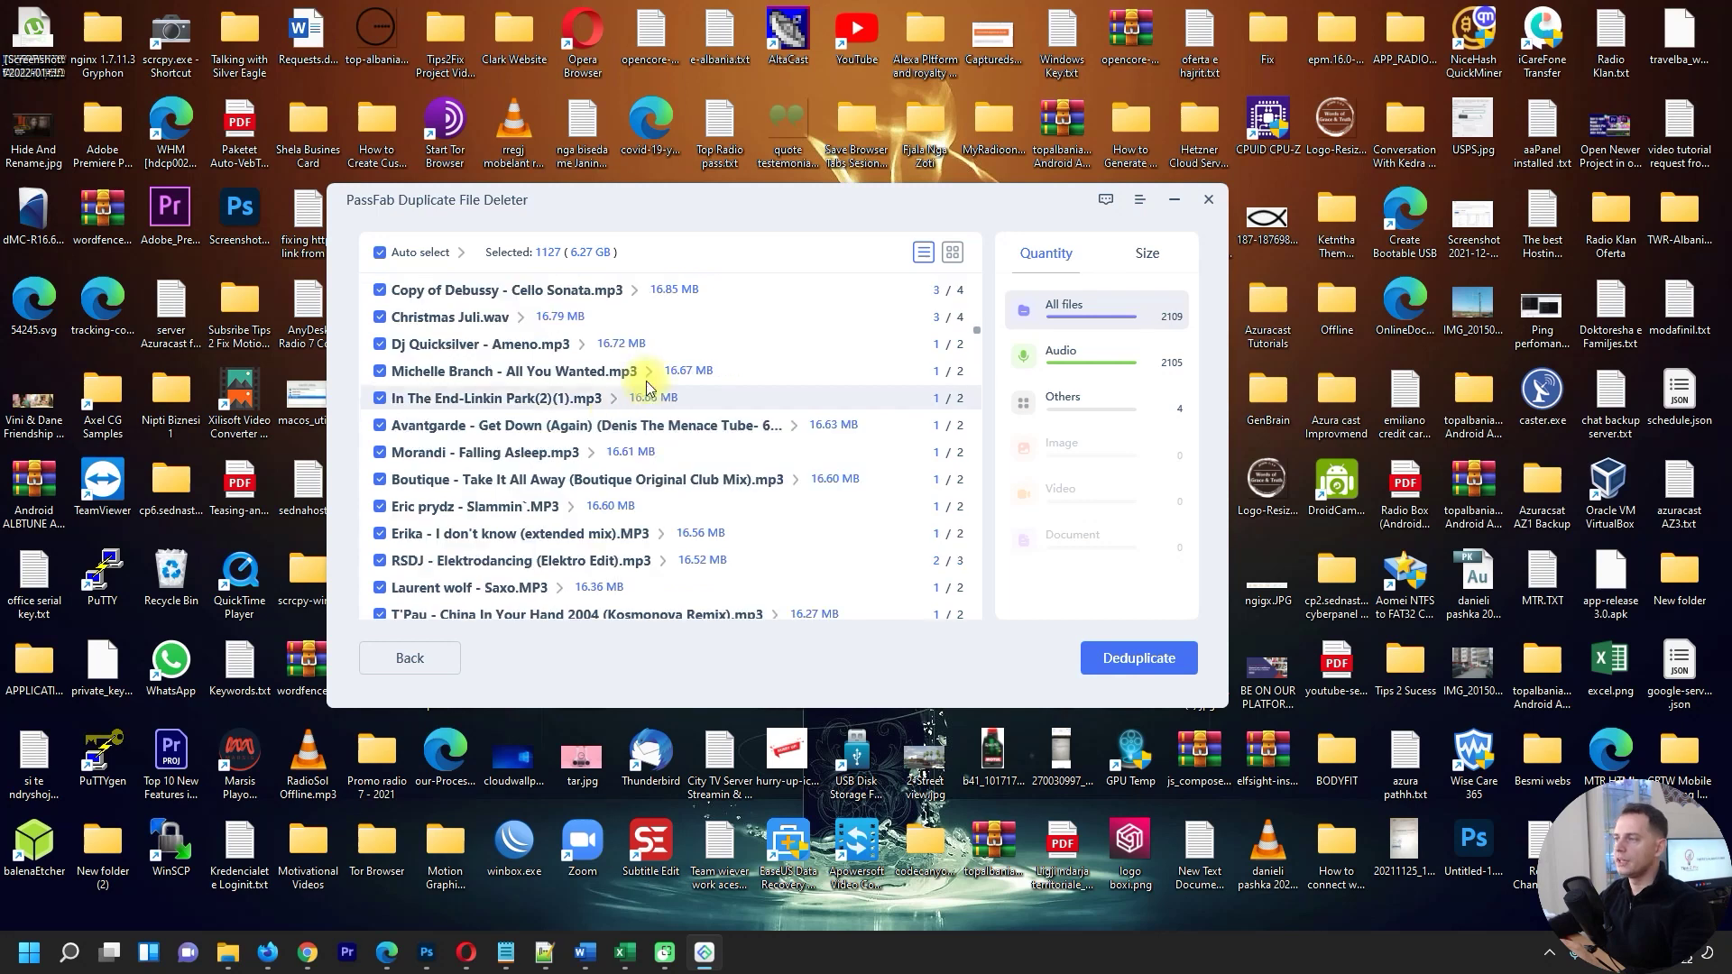
pyautogui.click(650, 372)
pyautogui.scroll(-3, 654, 451)
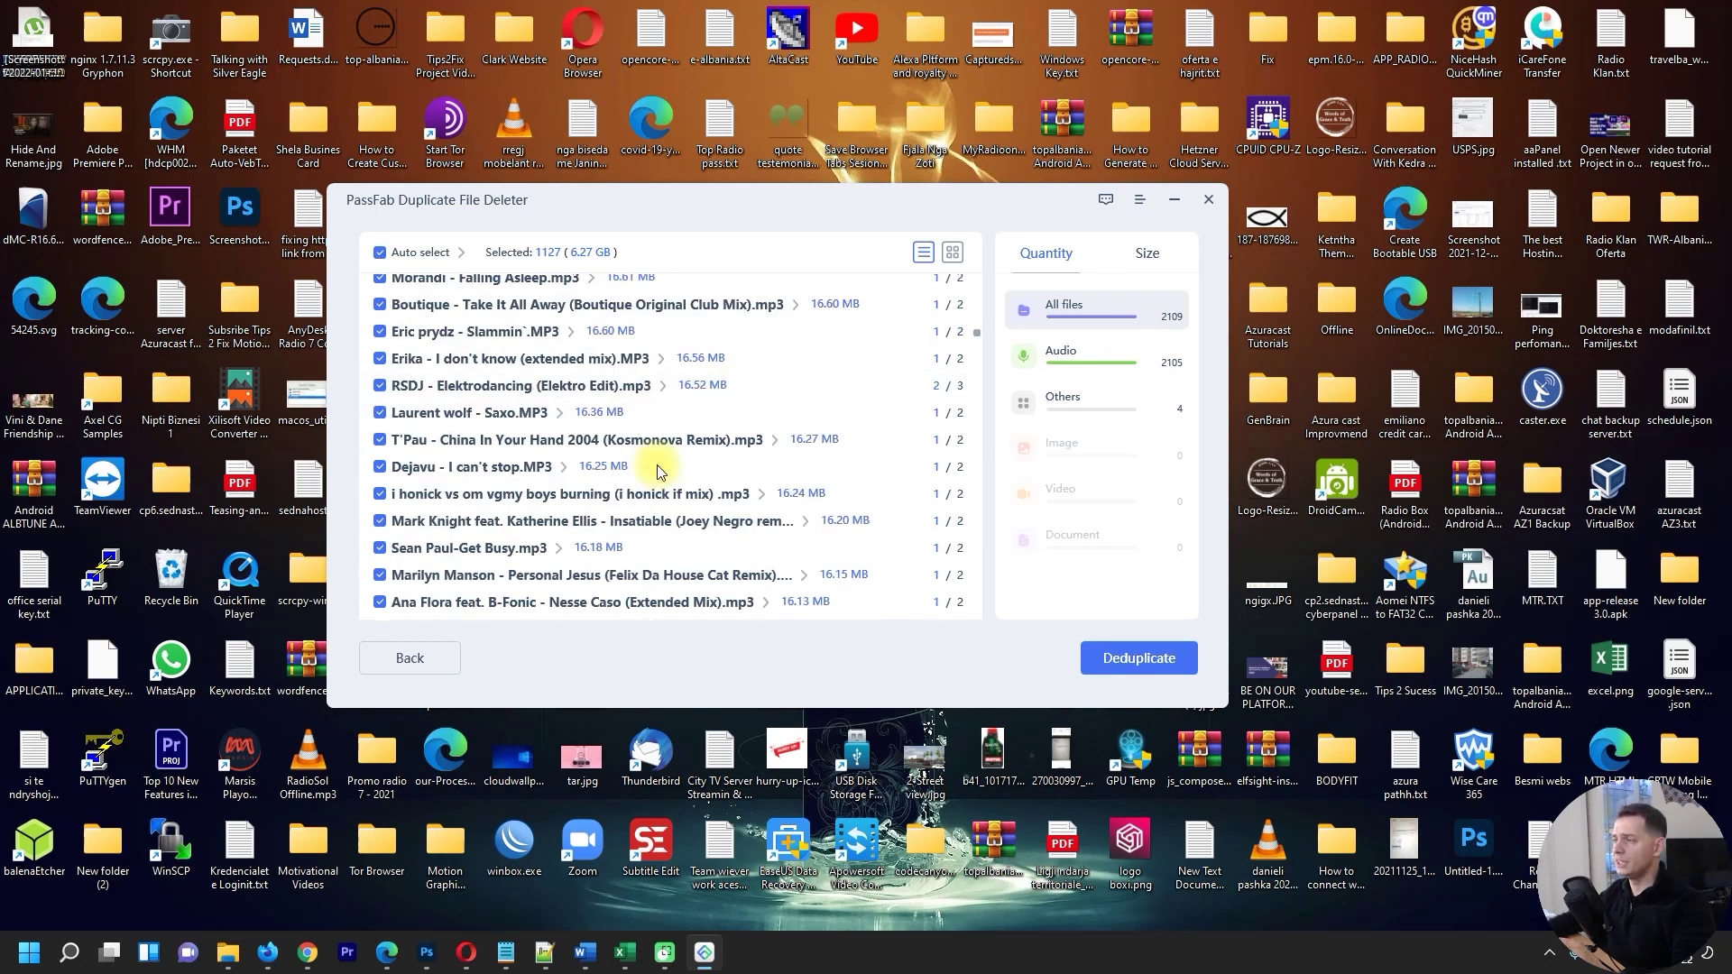
pyautogui.scroll(-3, 657, 464)
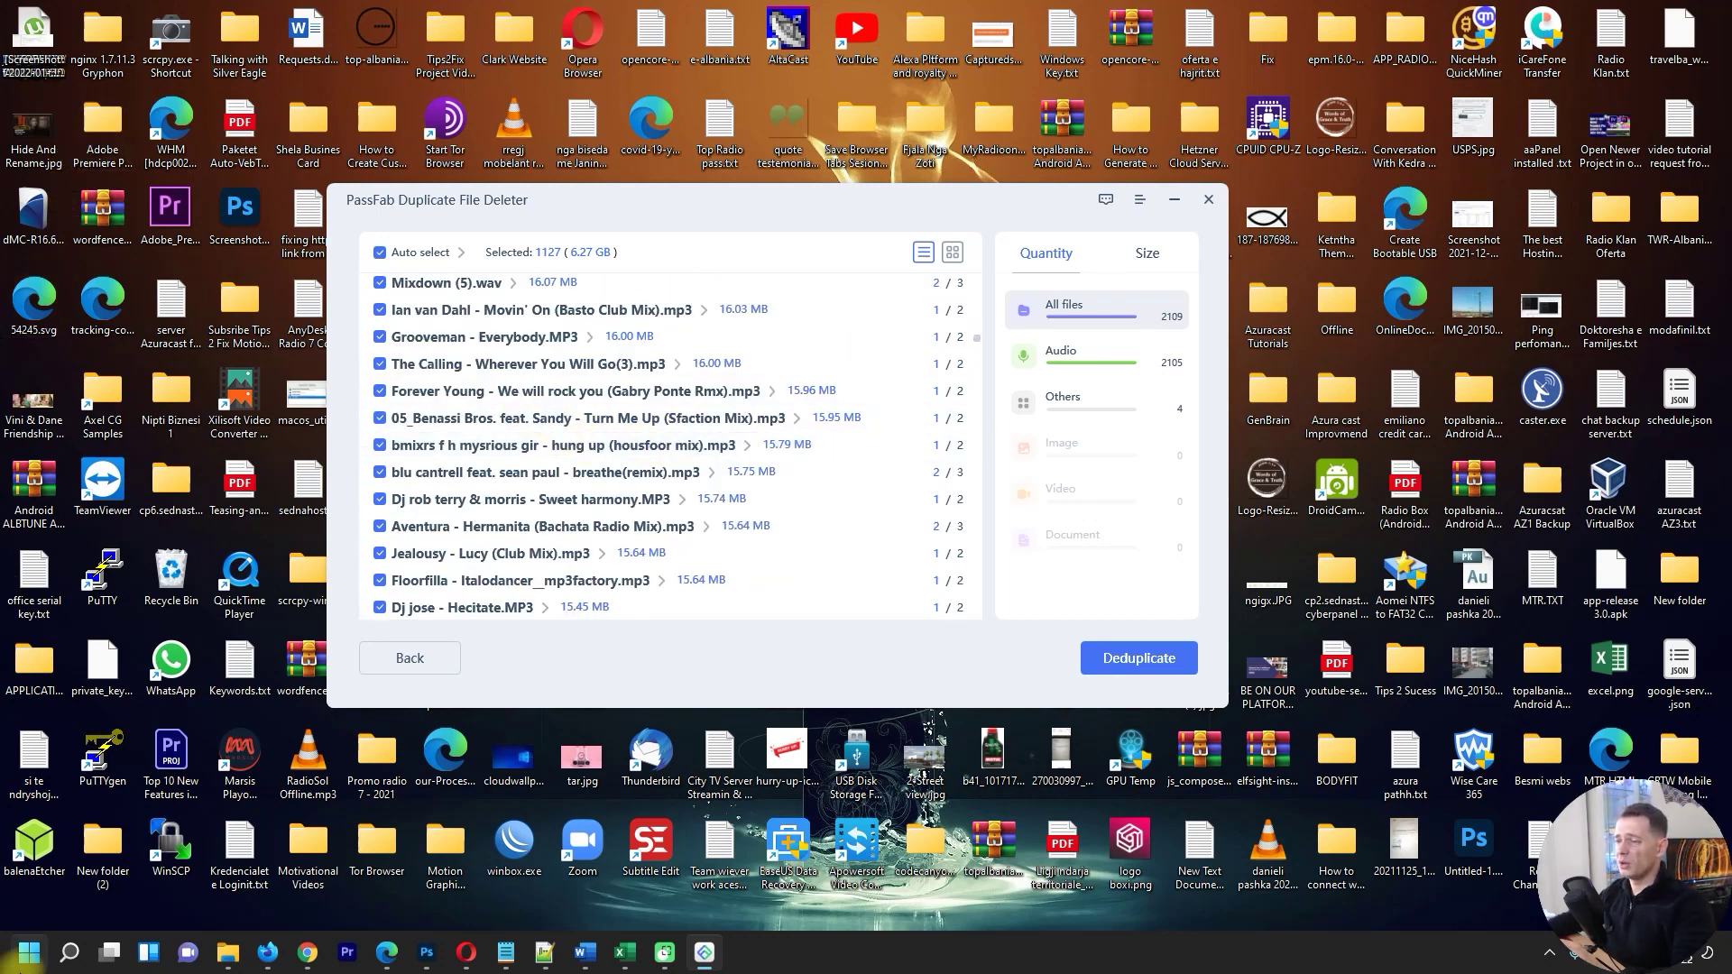
pyautogui.click(29, 953)
# Show drive F's properties (20.7 GB free) to one side and return to the deleter.
pyautogui.click(75, 434)
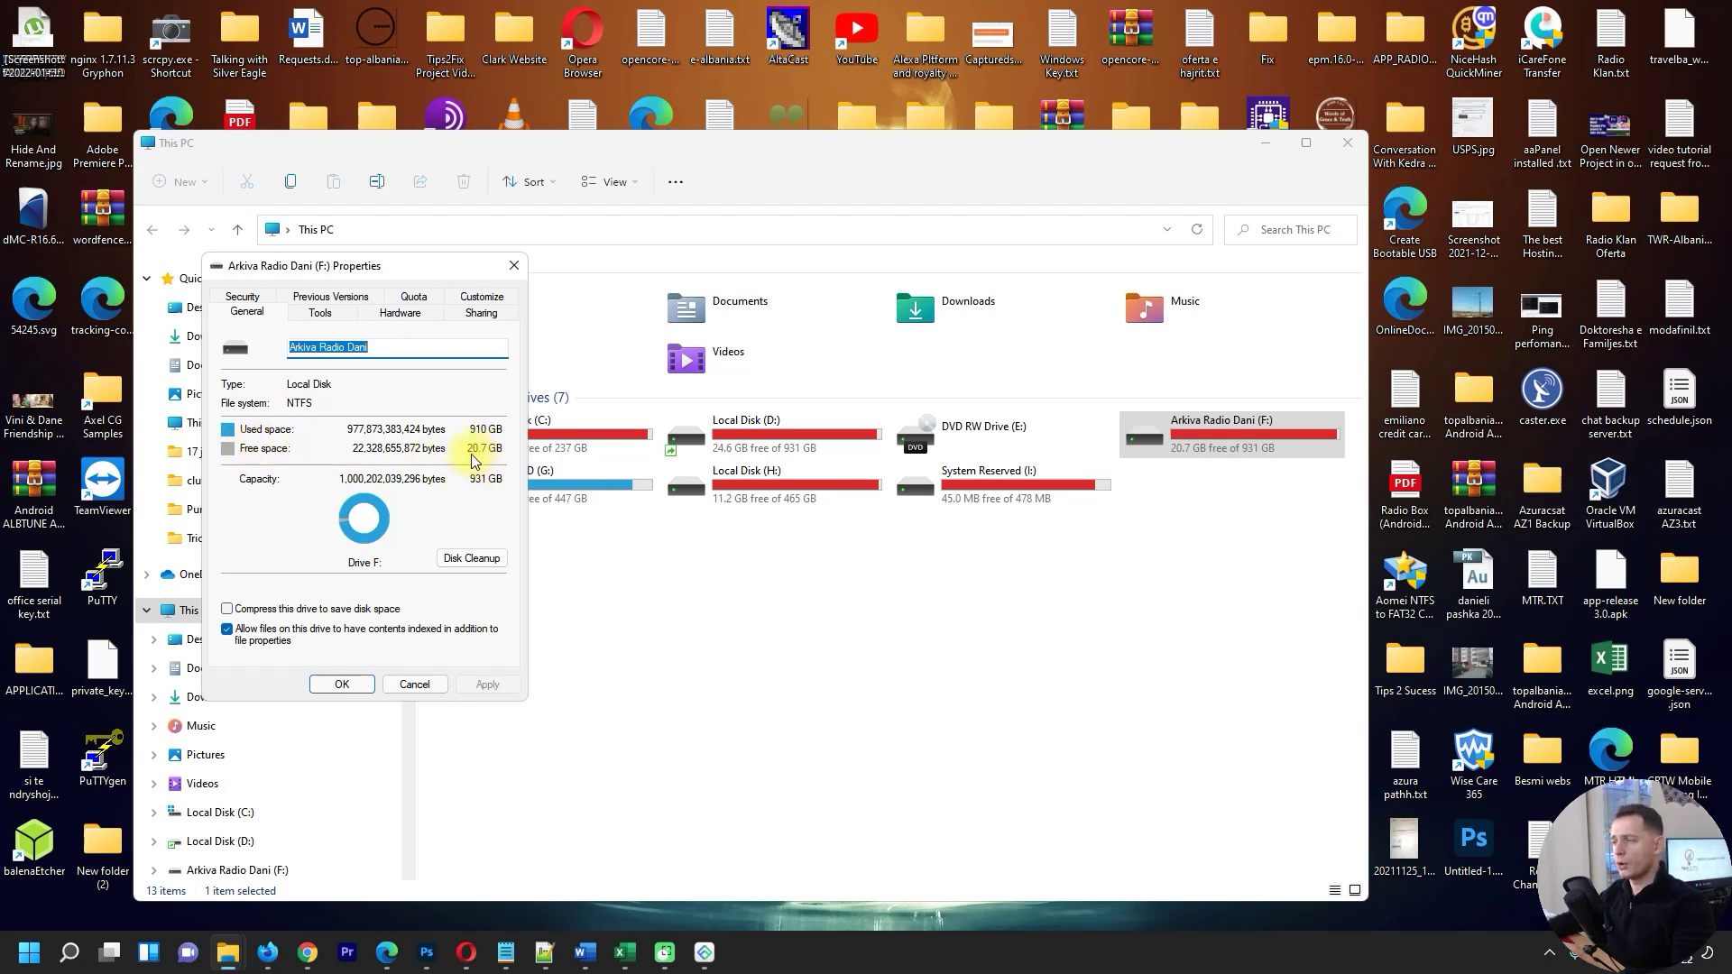
pyautogui.moveTo(433, 265); pyautogui.dragTo(280, 33)
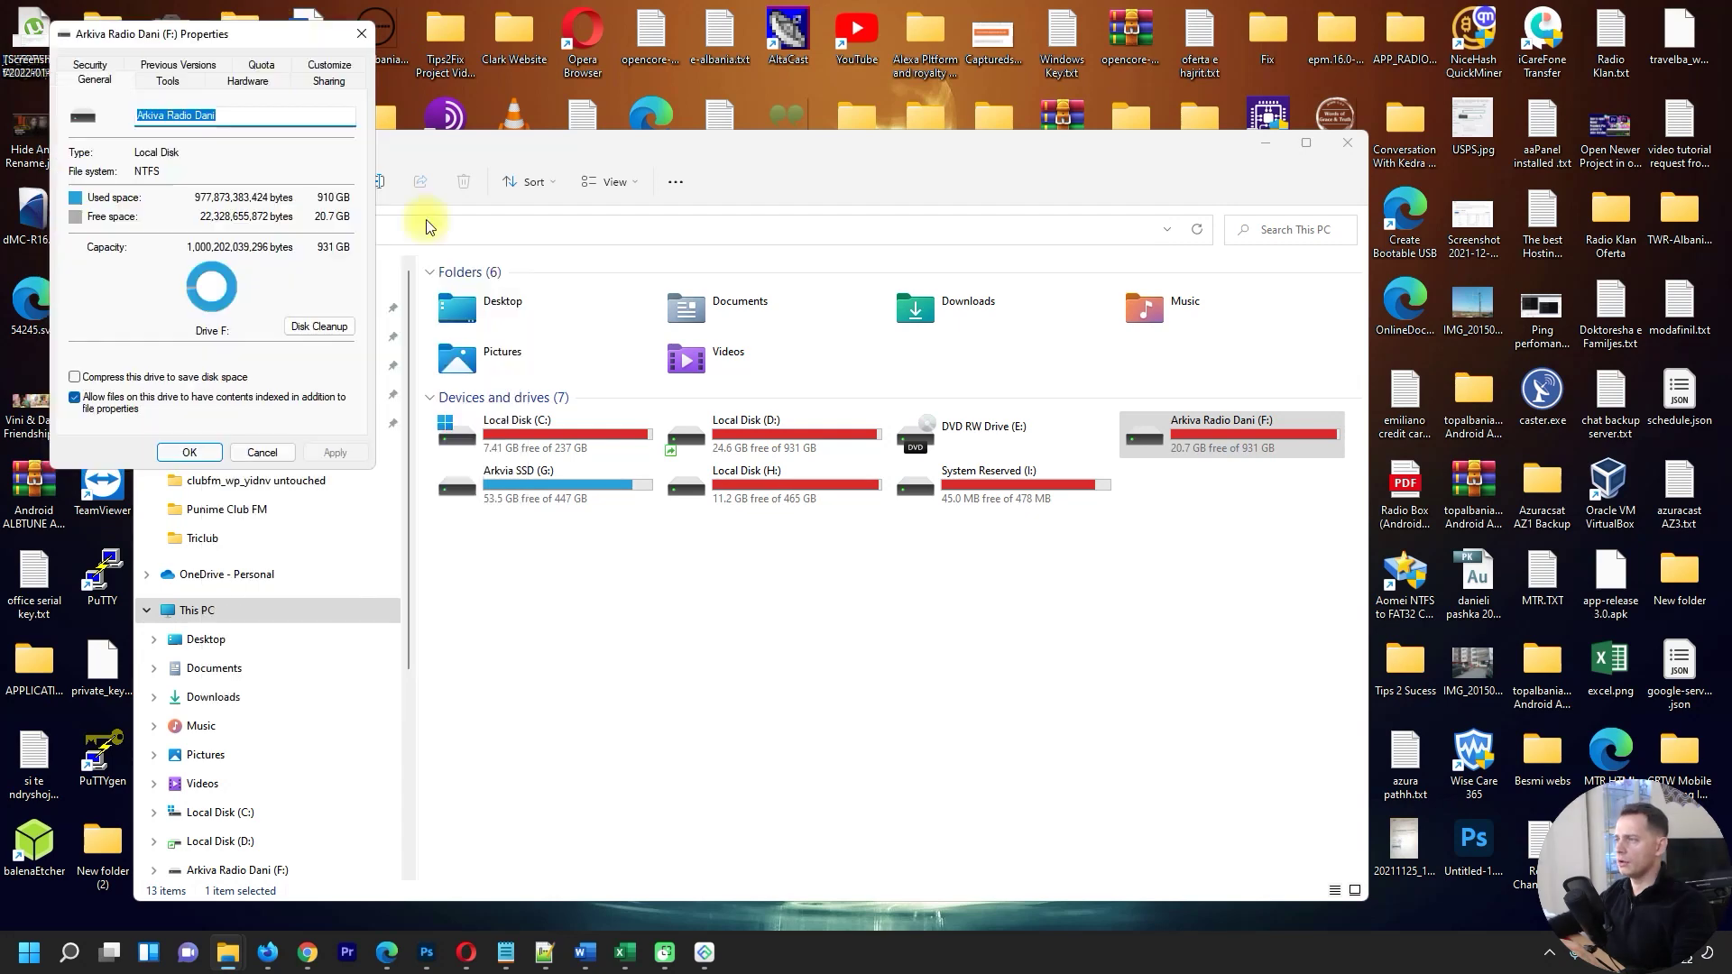
pyautogui.click(704, 953)
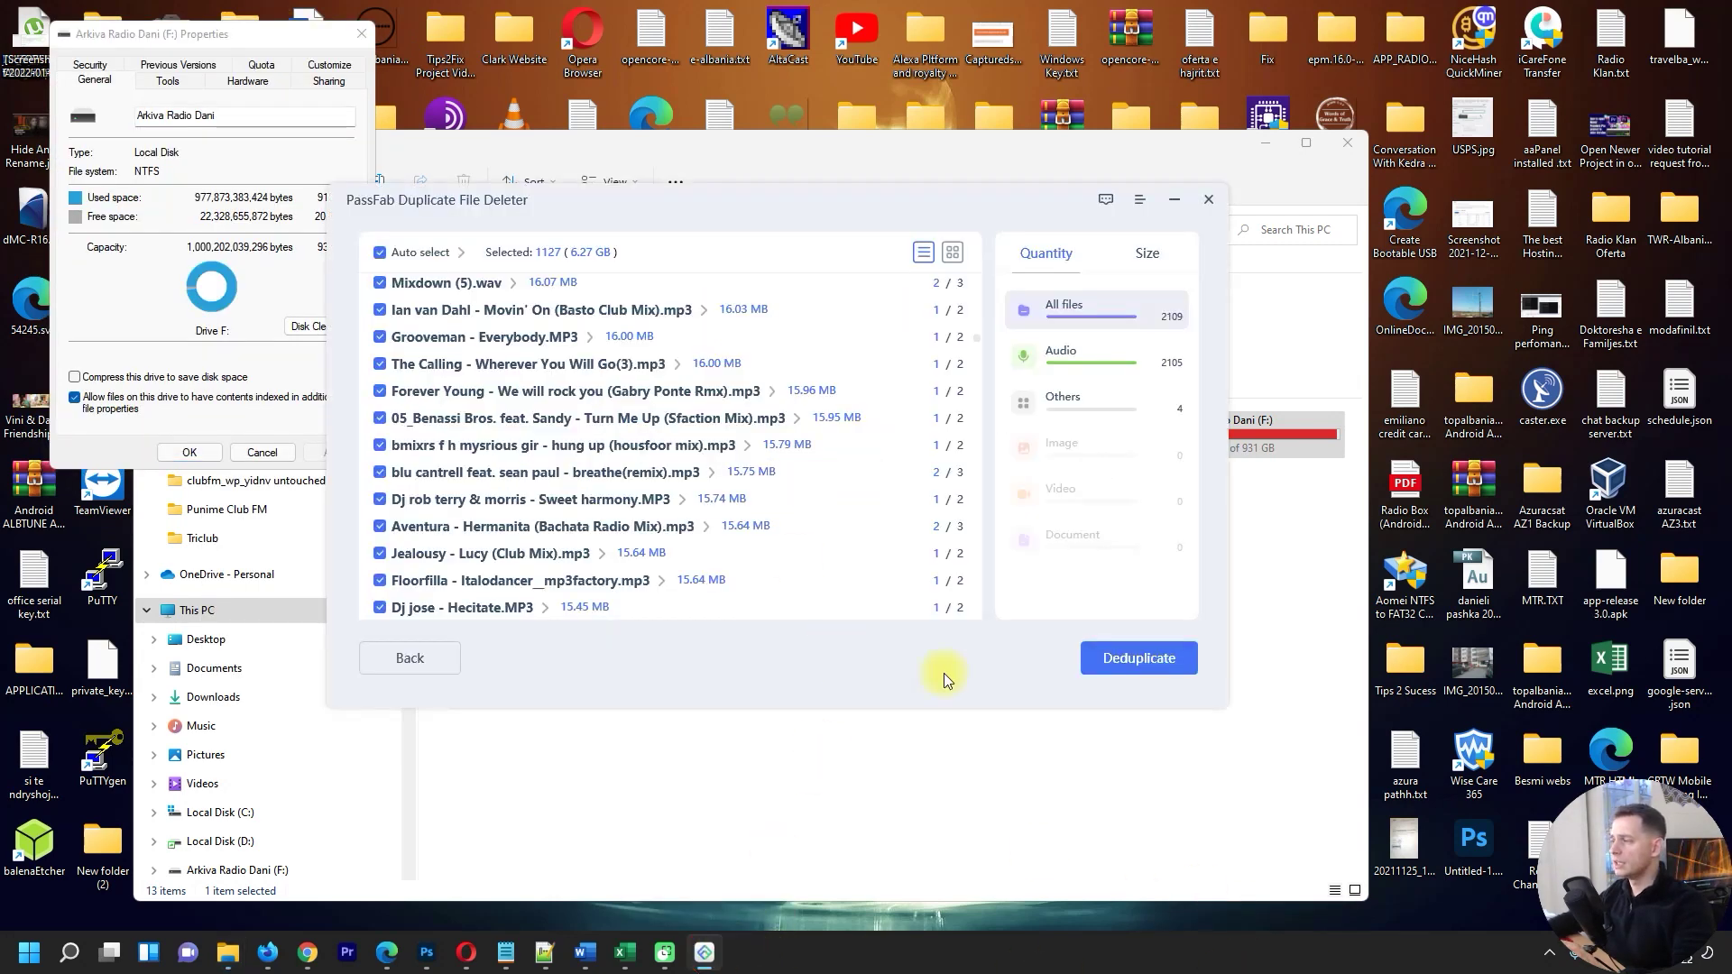
pyautogui.click(1129, 661)
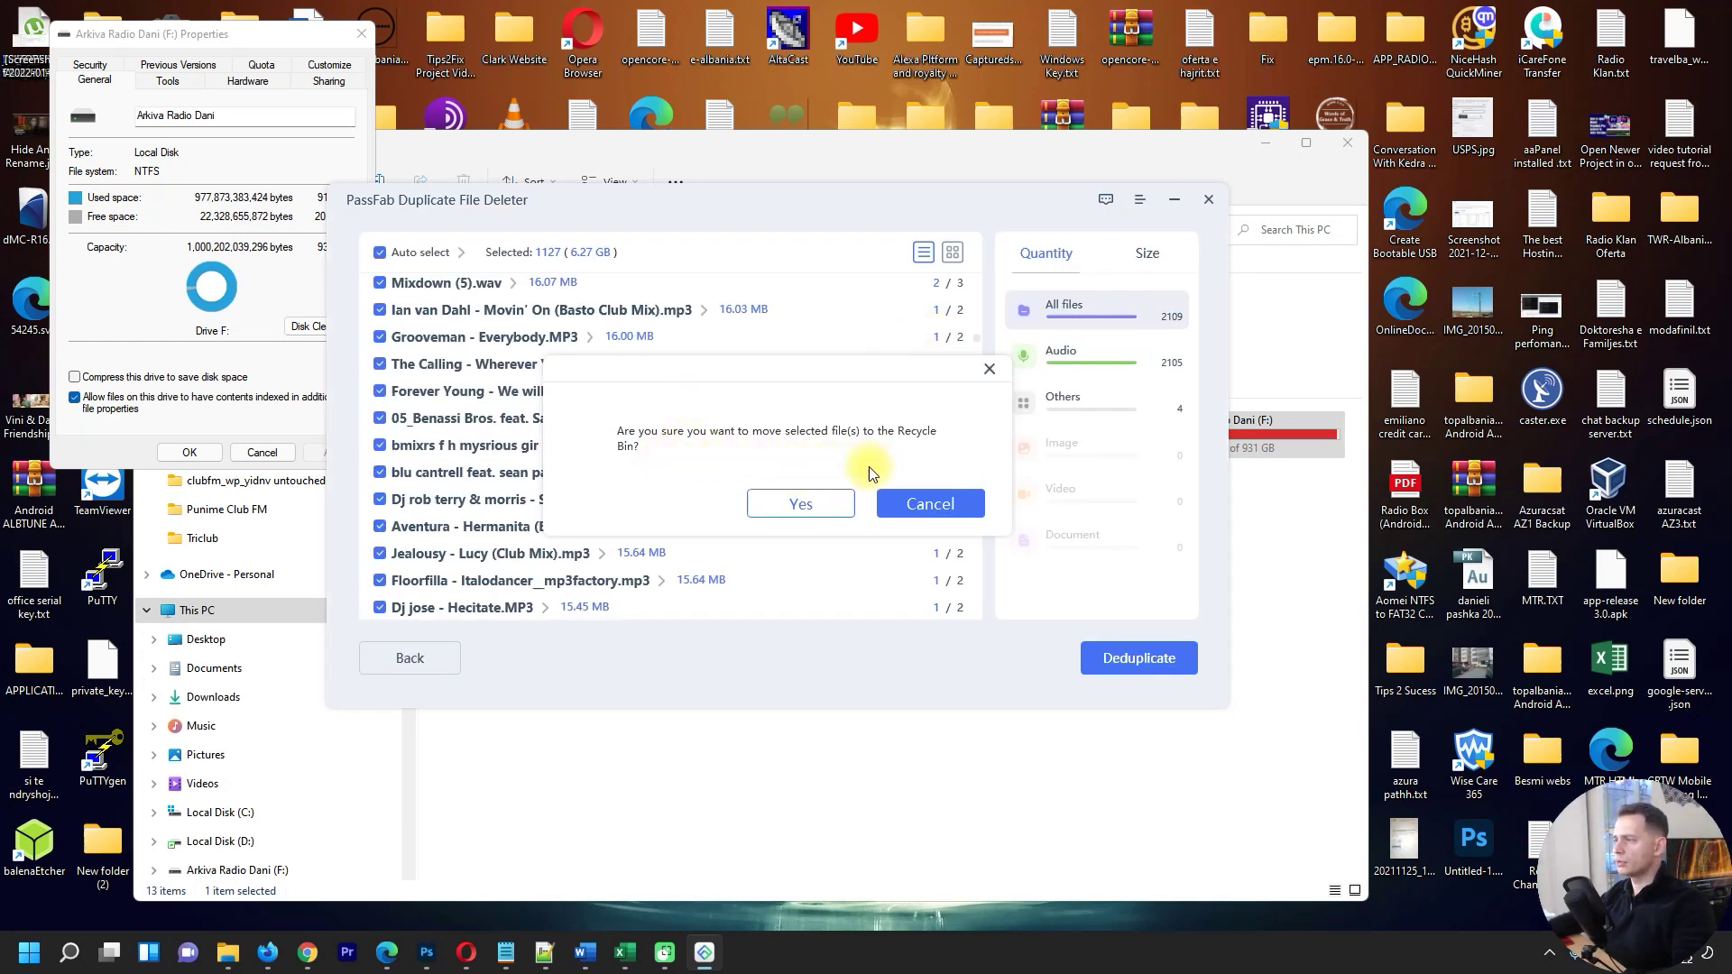
# Confirm moving the 1127 duplicates to the Recycle Bin and shift the deleter window aside.
pyautogui.click(799, 505)
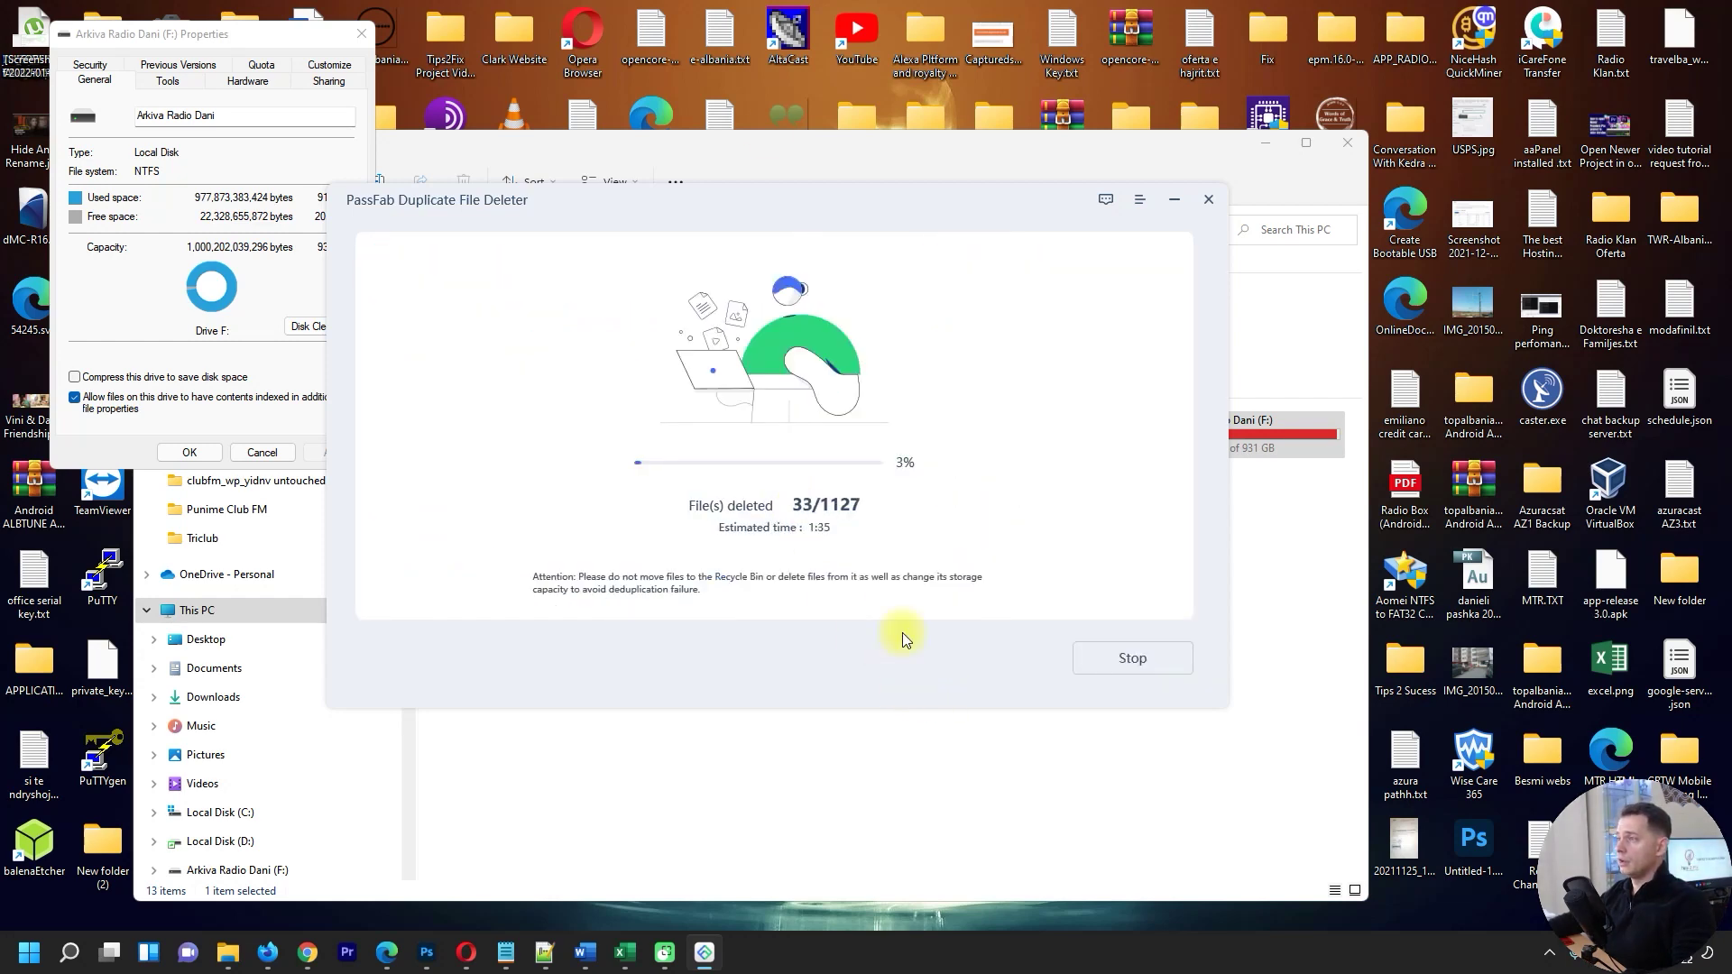
pyautogui.moveTo(742, 204); pyautogui.dragTo(817, 225)
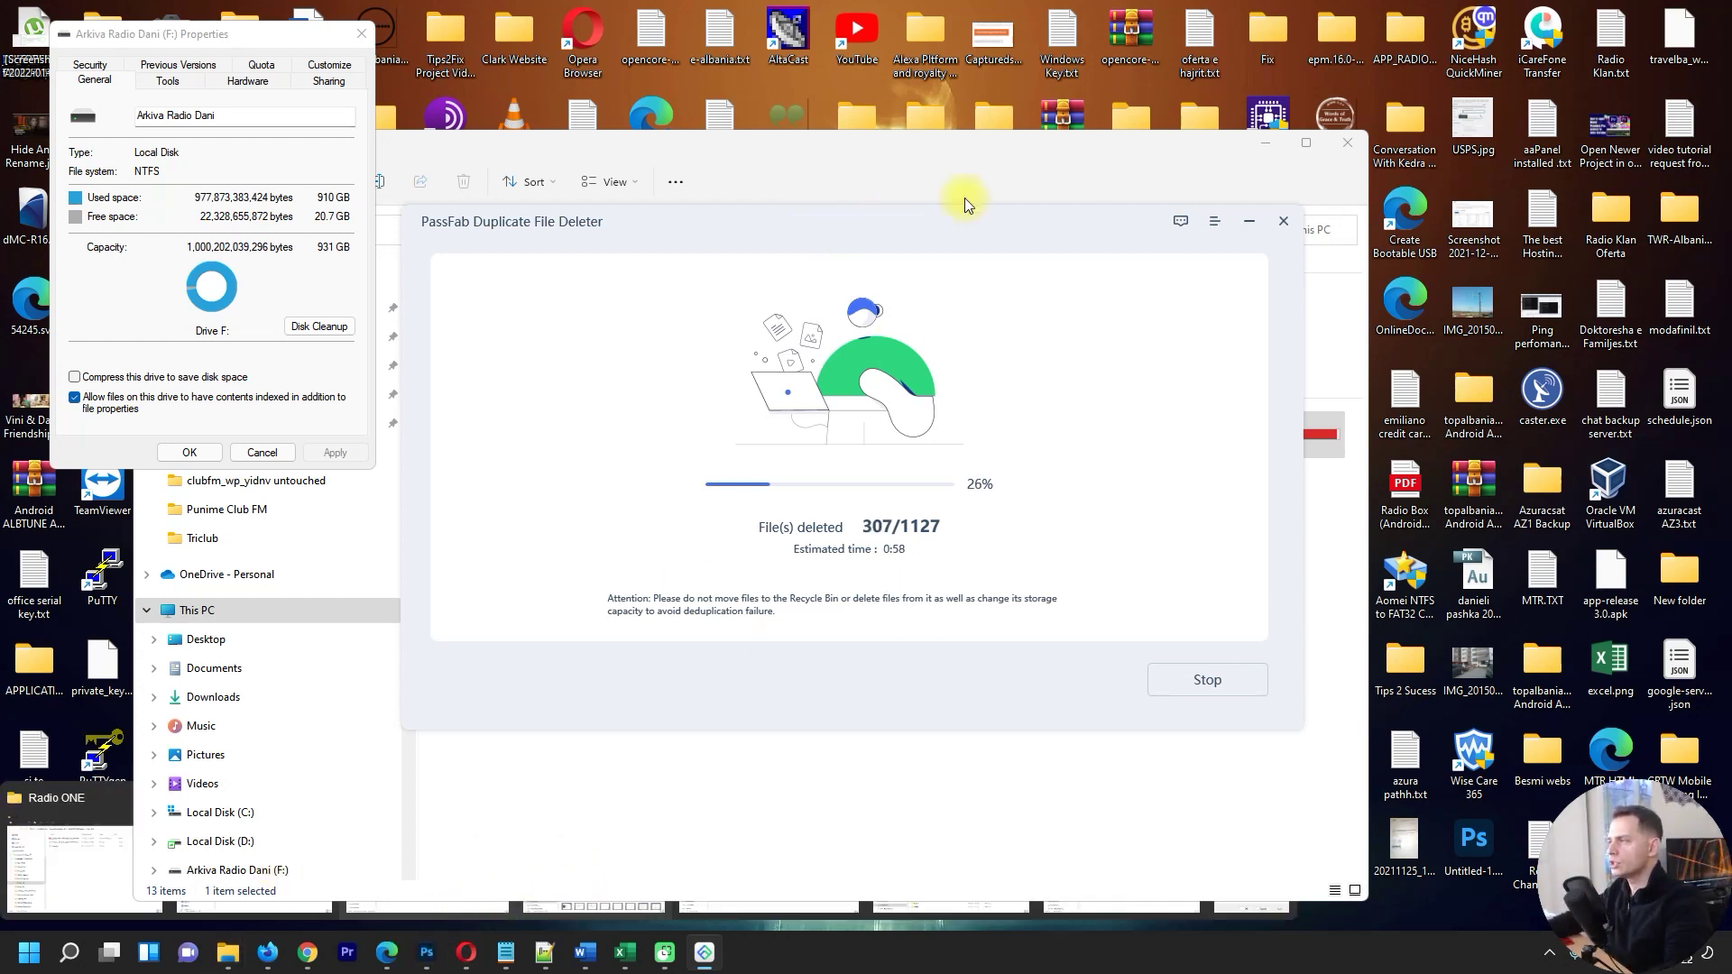
pyautogui.click(1214, 221)
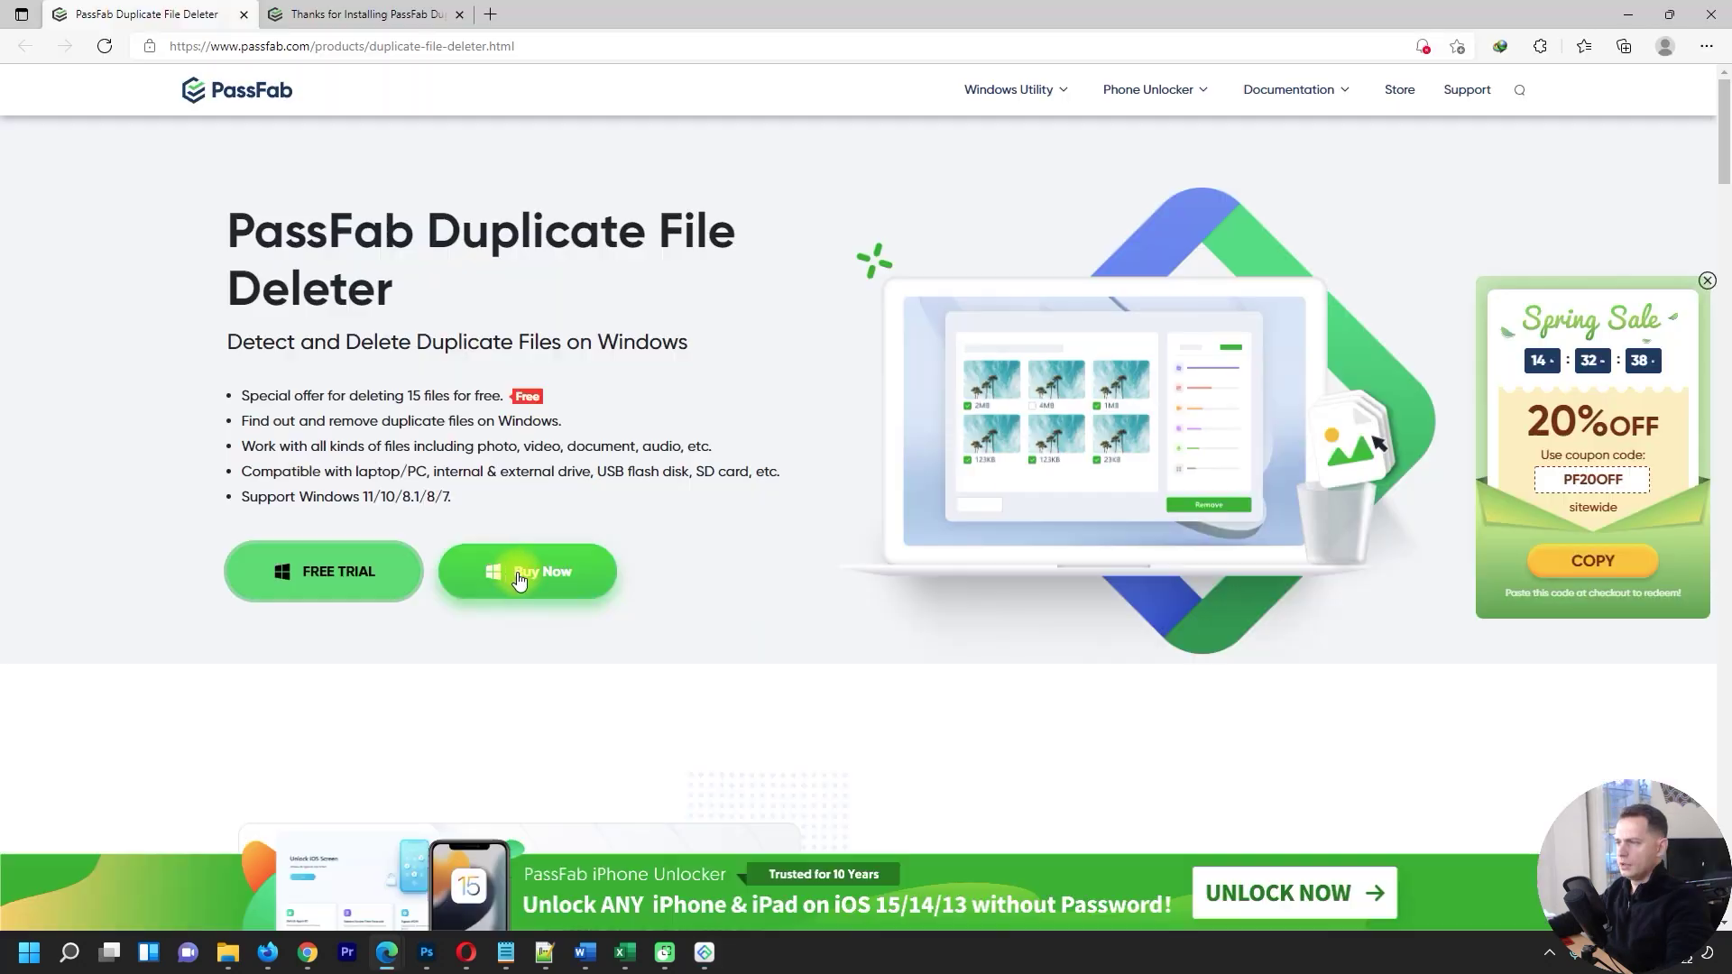
# Open the purchase page, highlight the 1 Year License at $35.95, and add it to the cart.
pyautogui.click(541, 585)
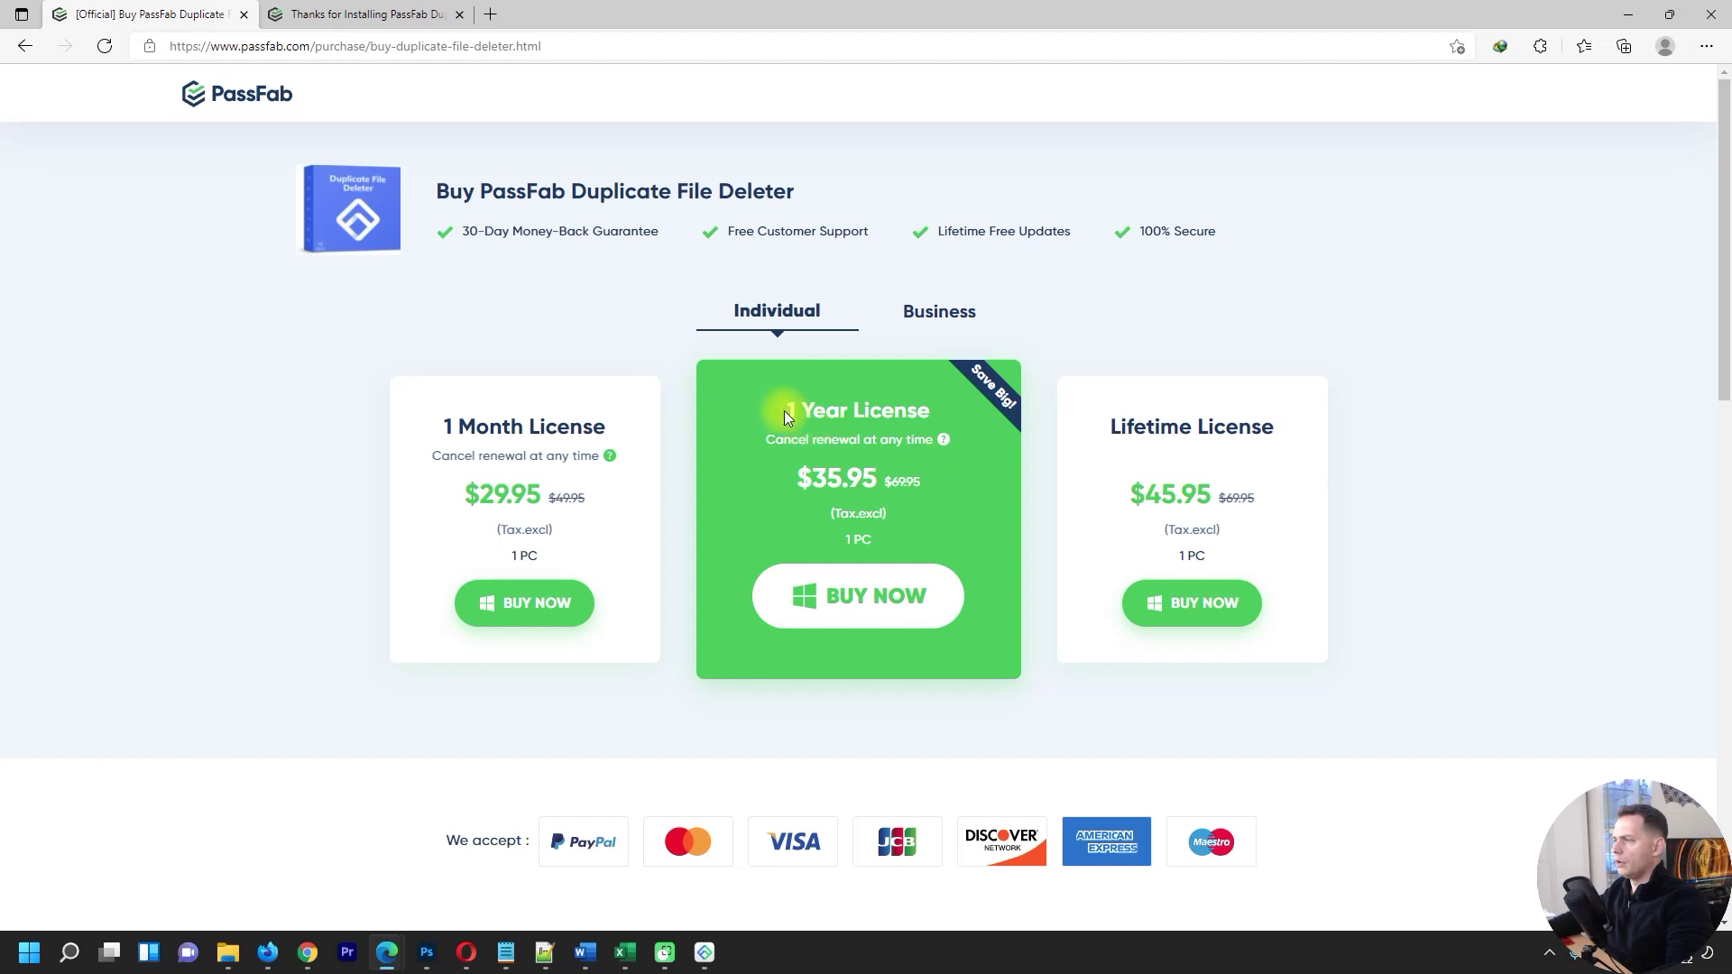
pyautogui.moveTo(783, 410); pyautogui.dragTo(966, 418)
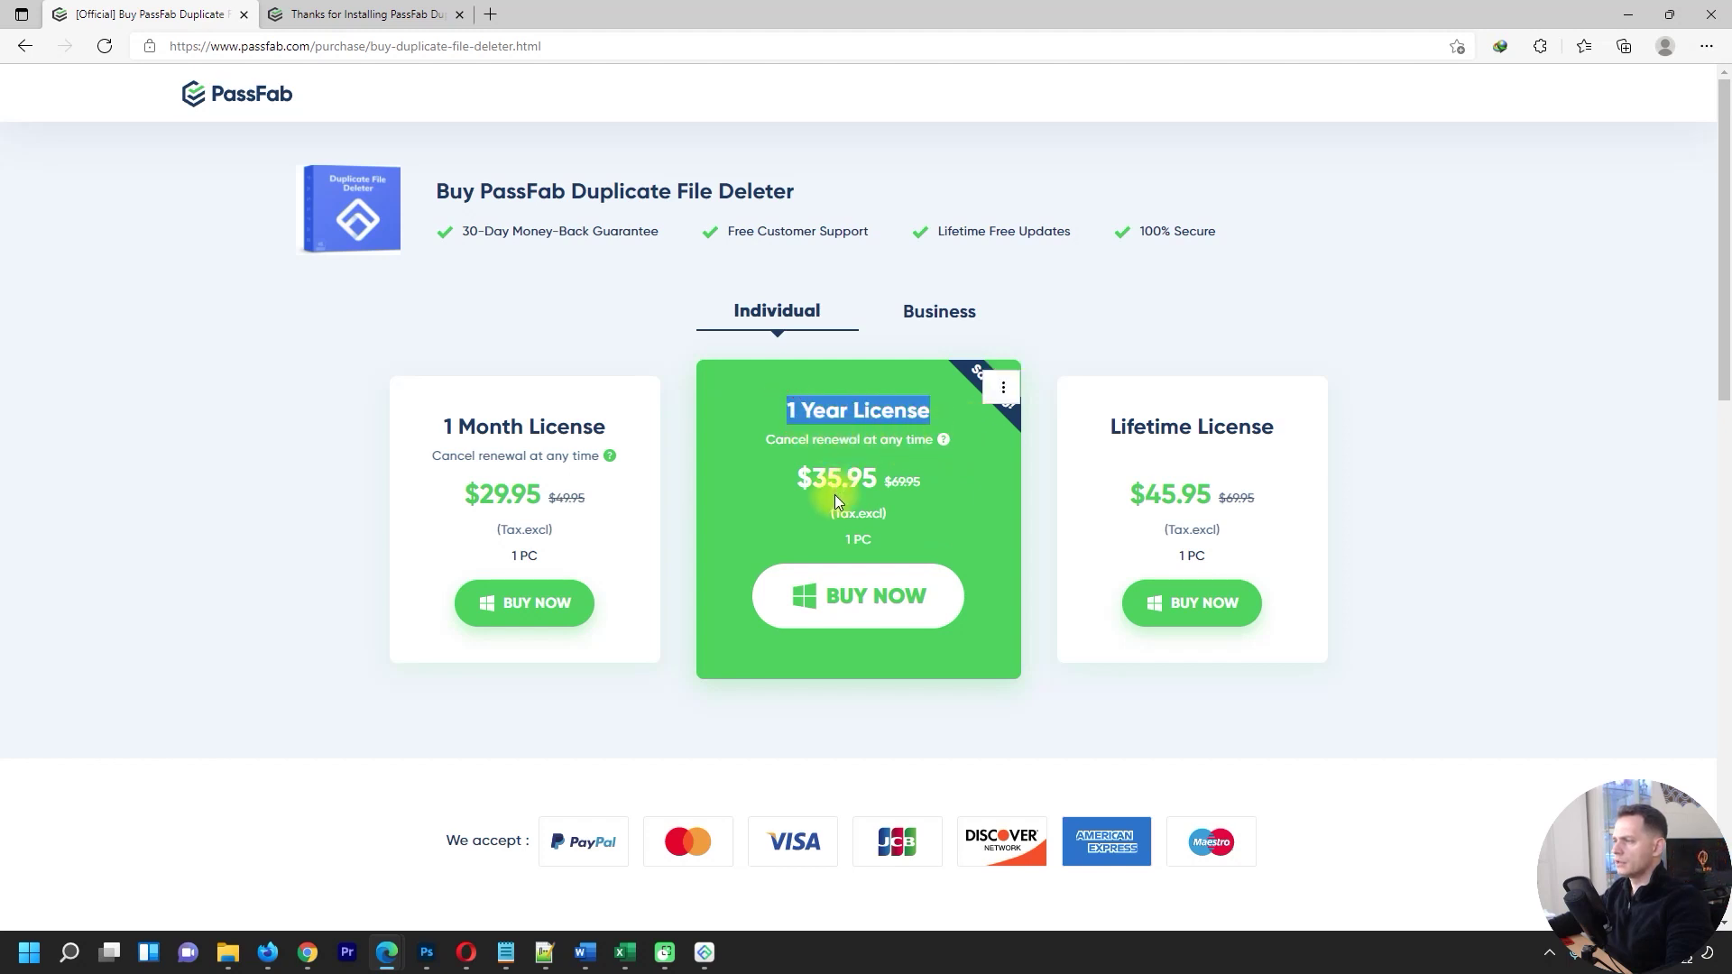
pyautogui.moveTo(794, 480); pyautogui.dragTo(887, 477)
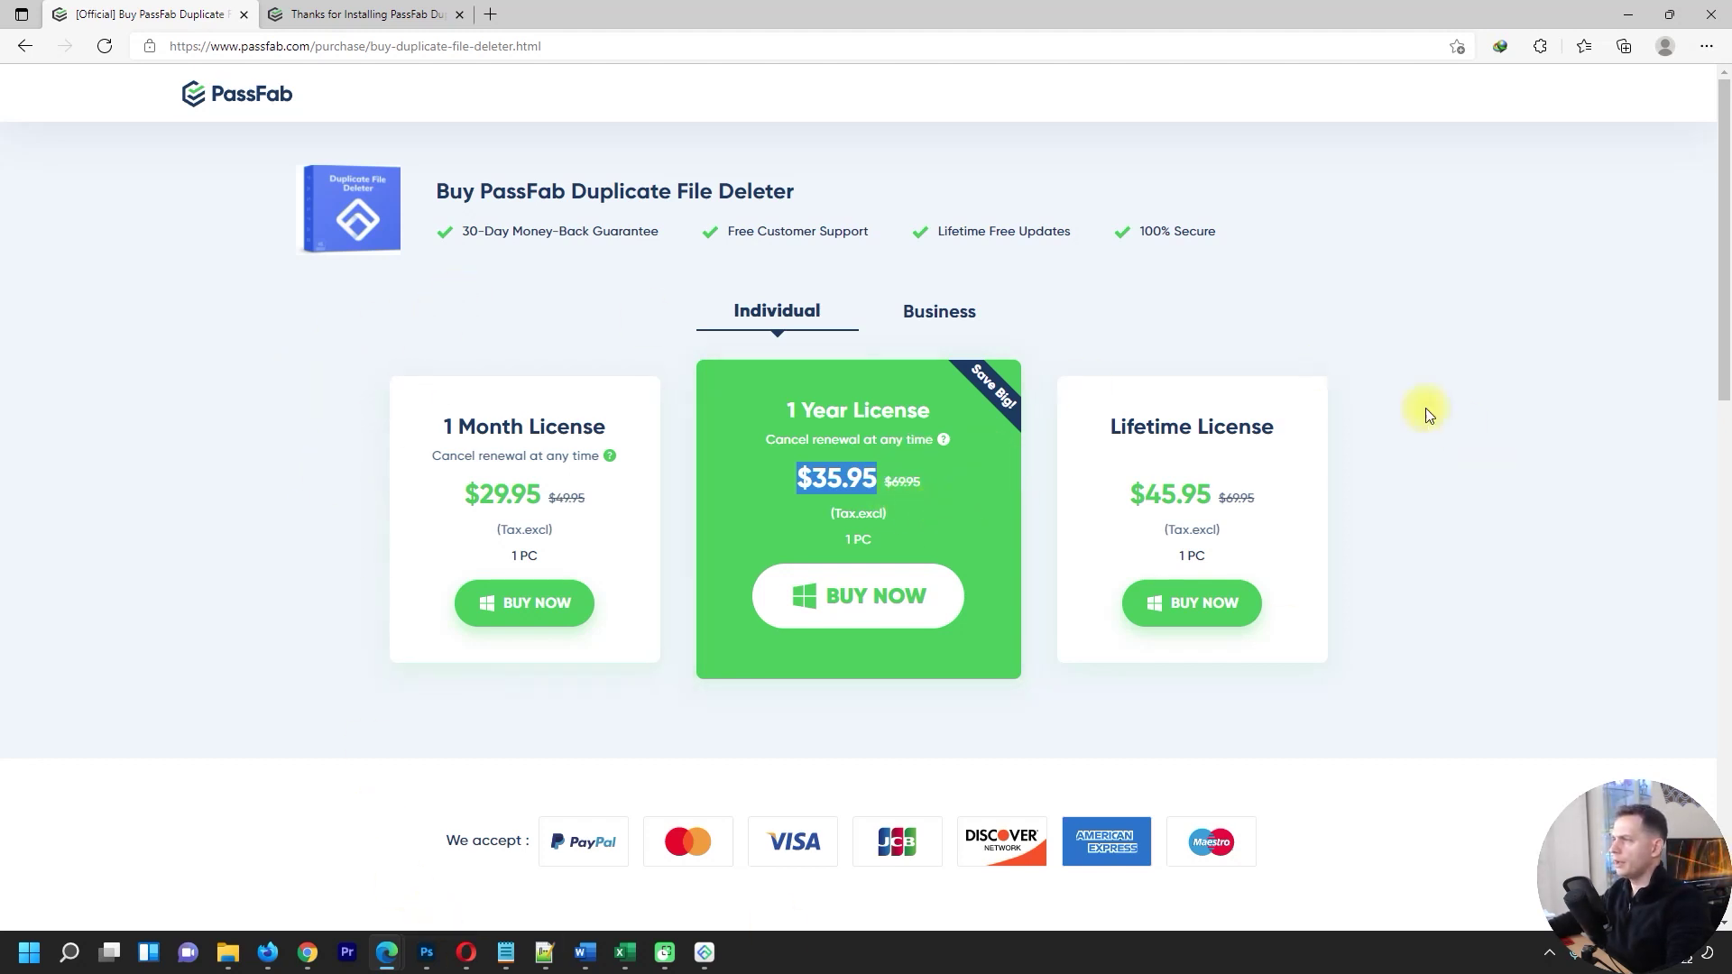
pyautogui.click(811, 516)
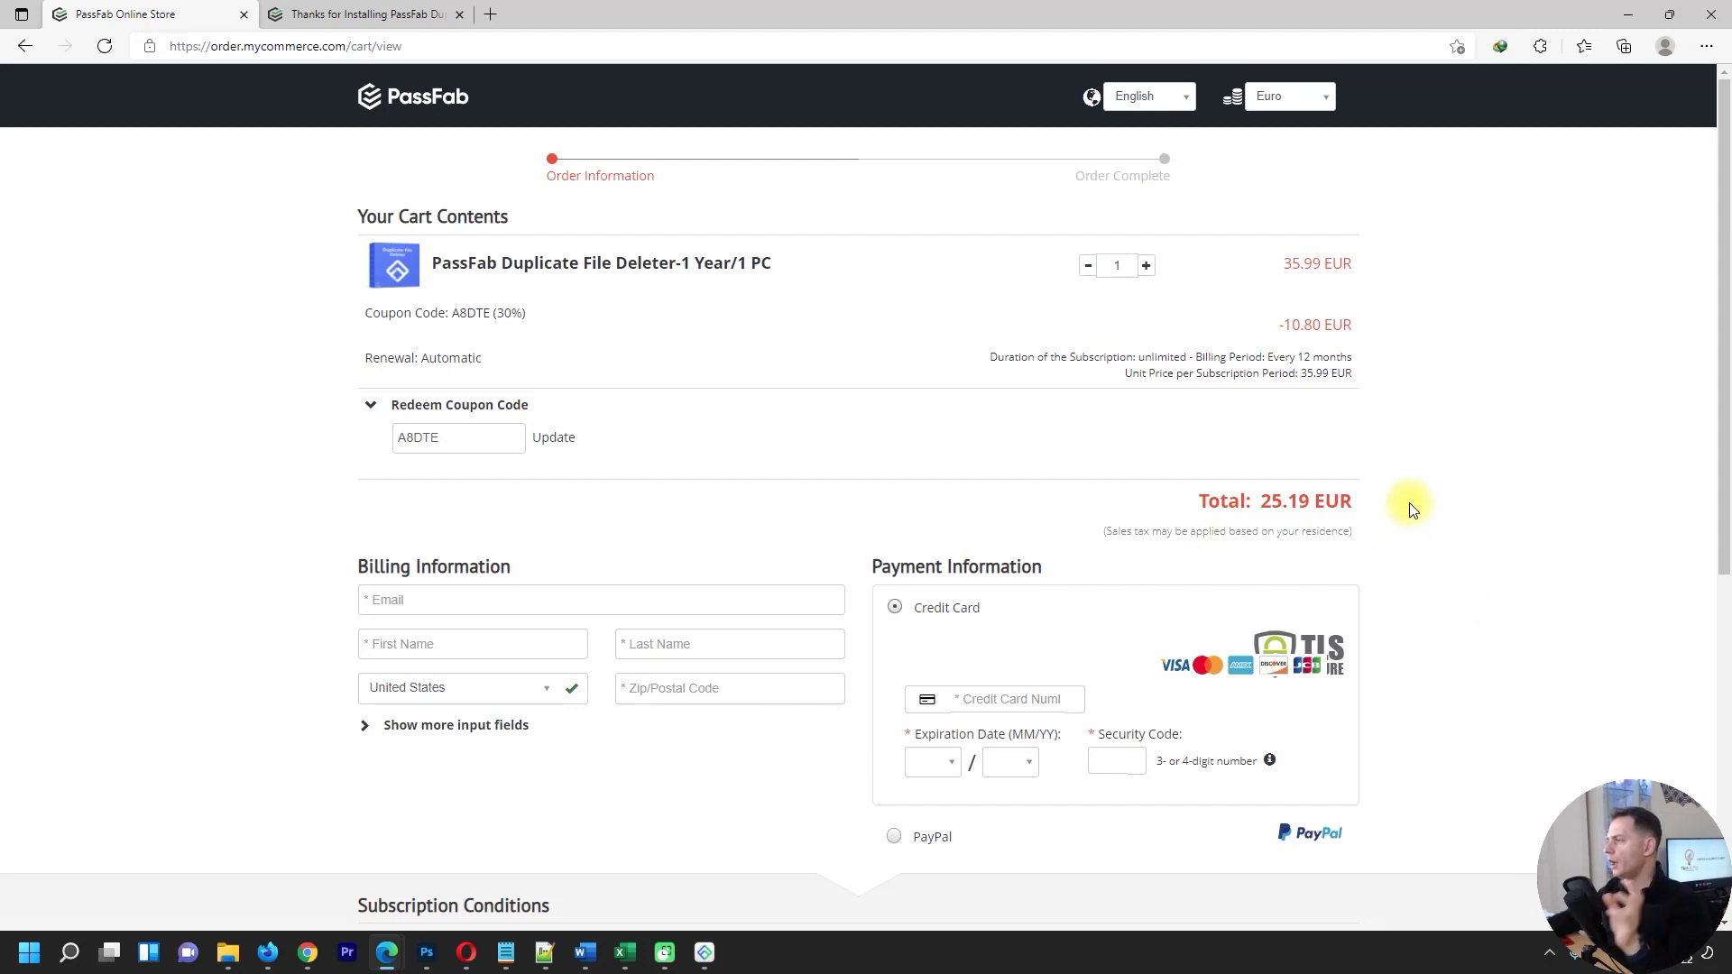
# Check the -10.80 EUR cart discount, dismiss the 6.27 GB completion notice, and open the Recycle Bin.
pyautogui.moveTo(1277, 323); pyautogui.dragTo(1351, 317)
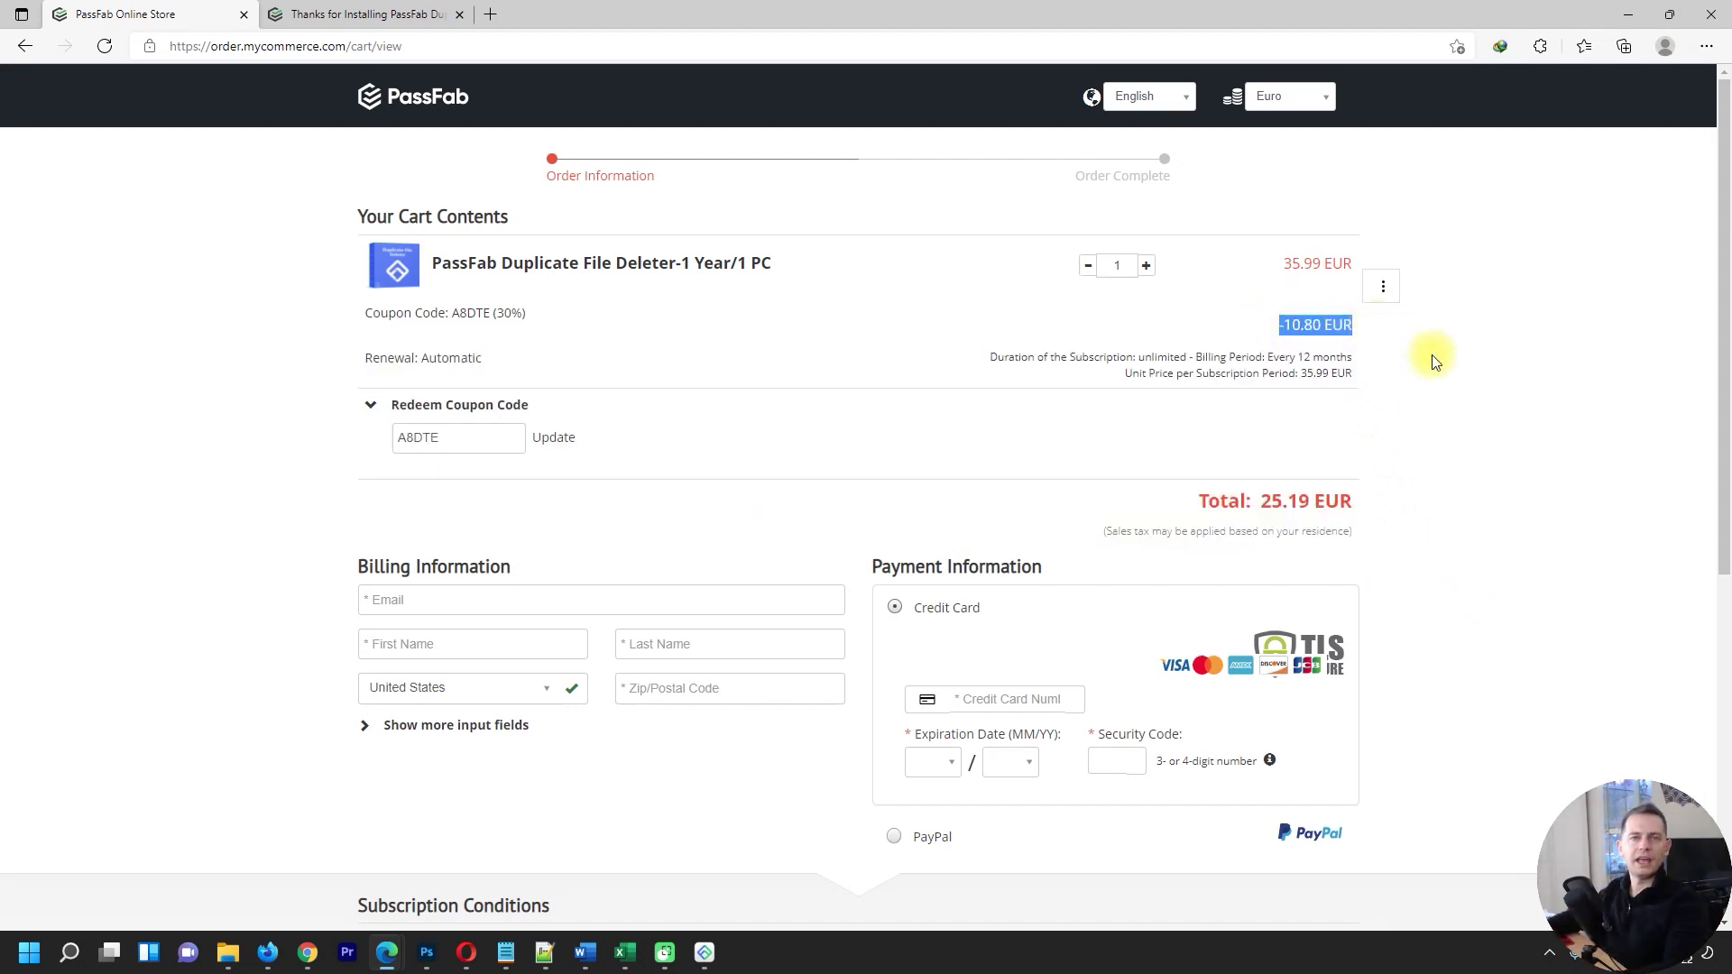
pyautogui.click(1459, 386)
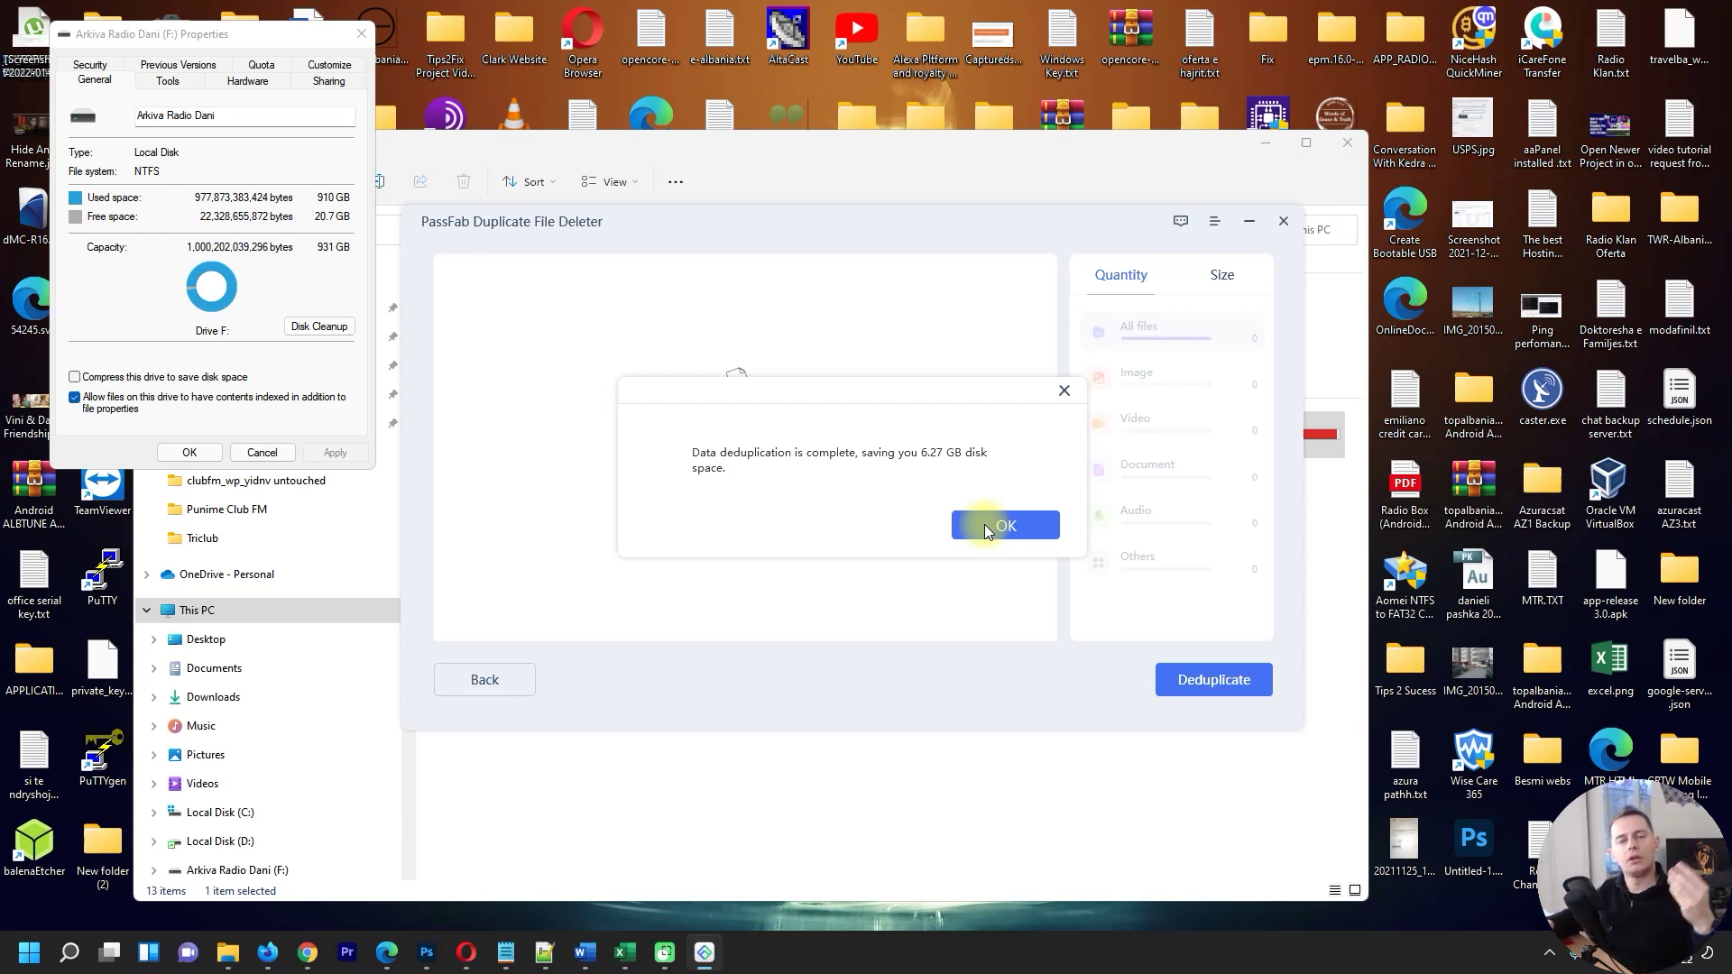
pyautogui.click(984, 523)
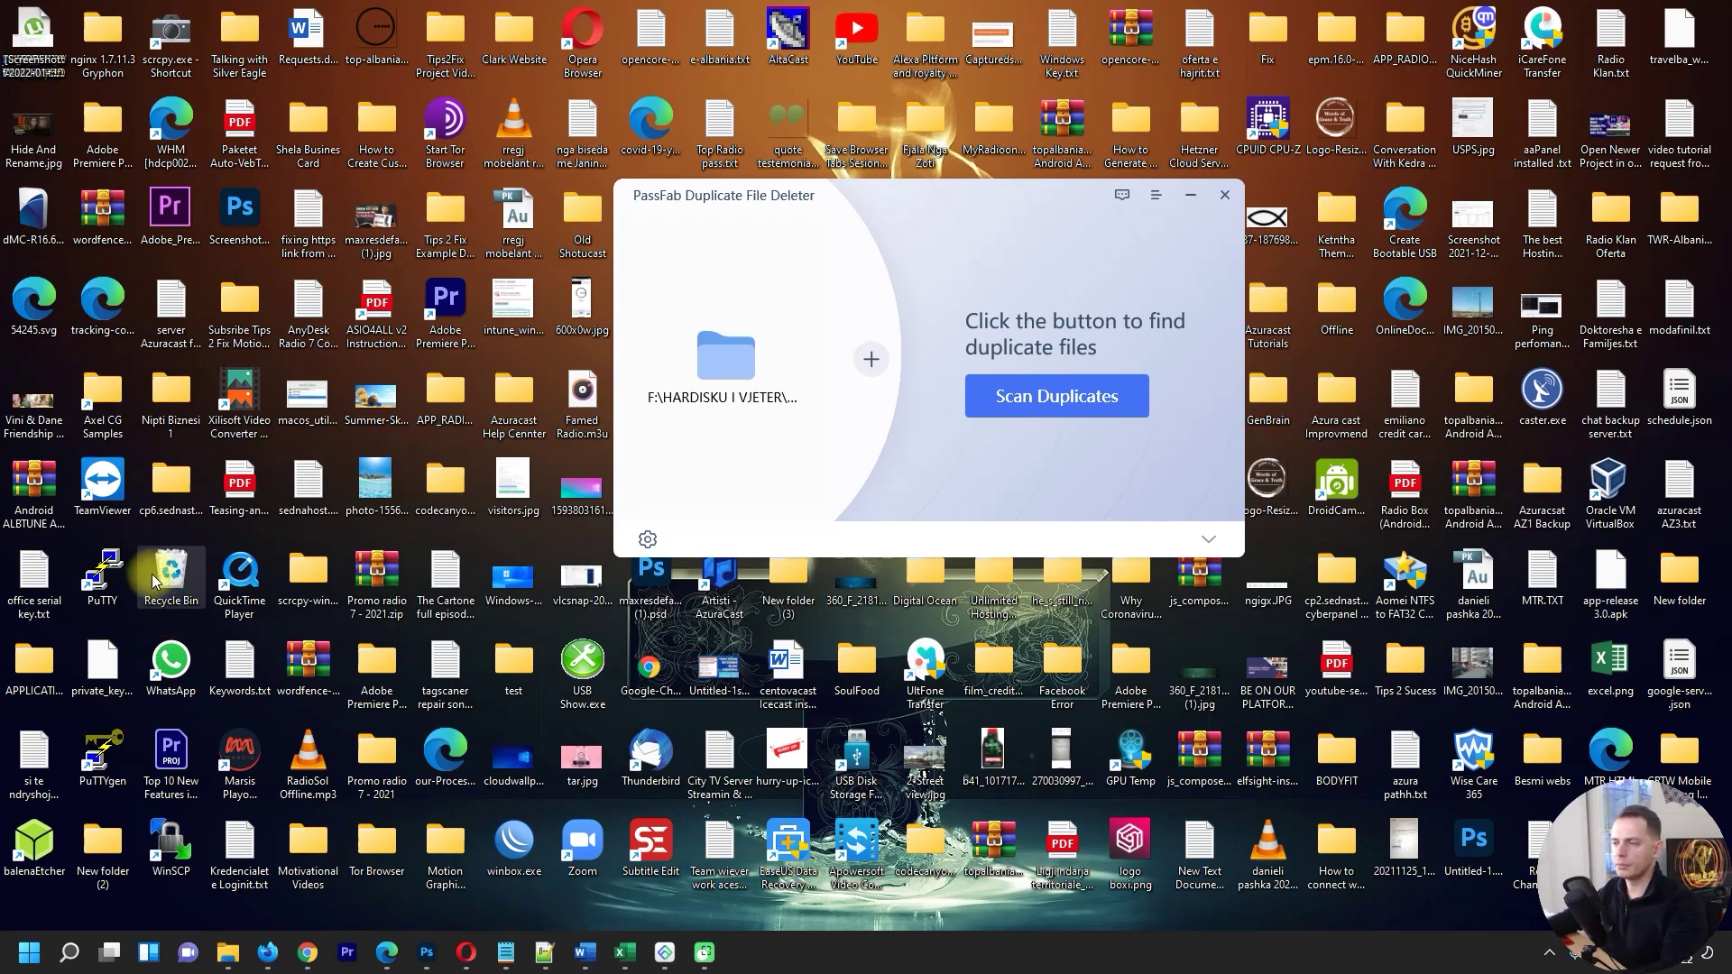
pyautogui.doubleClick(155, 582)
# Permanently empty the Recycle Bin of the 1,142 moved duplicate files.
pyautogui.scroll(-5, 642, 667)
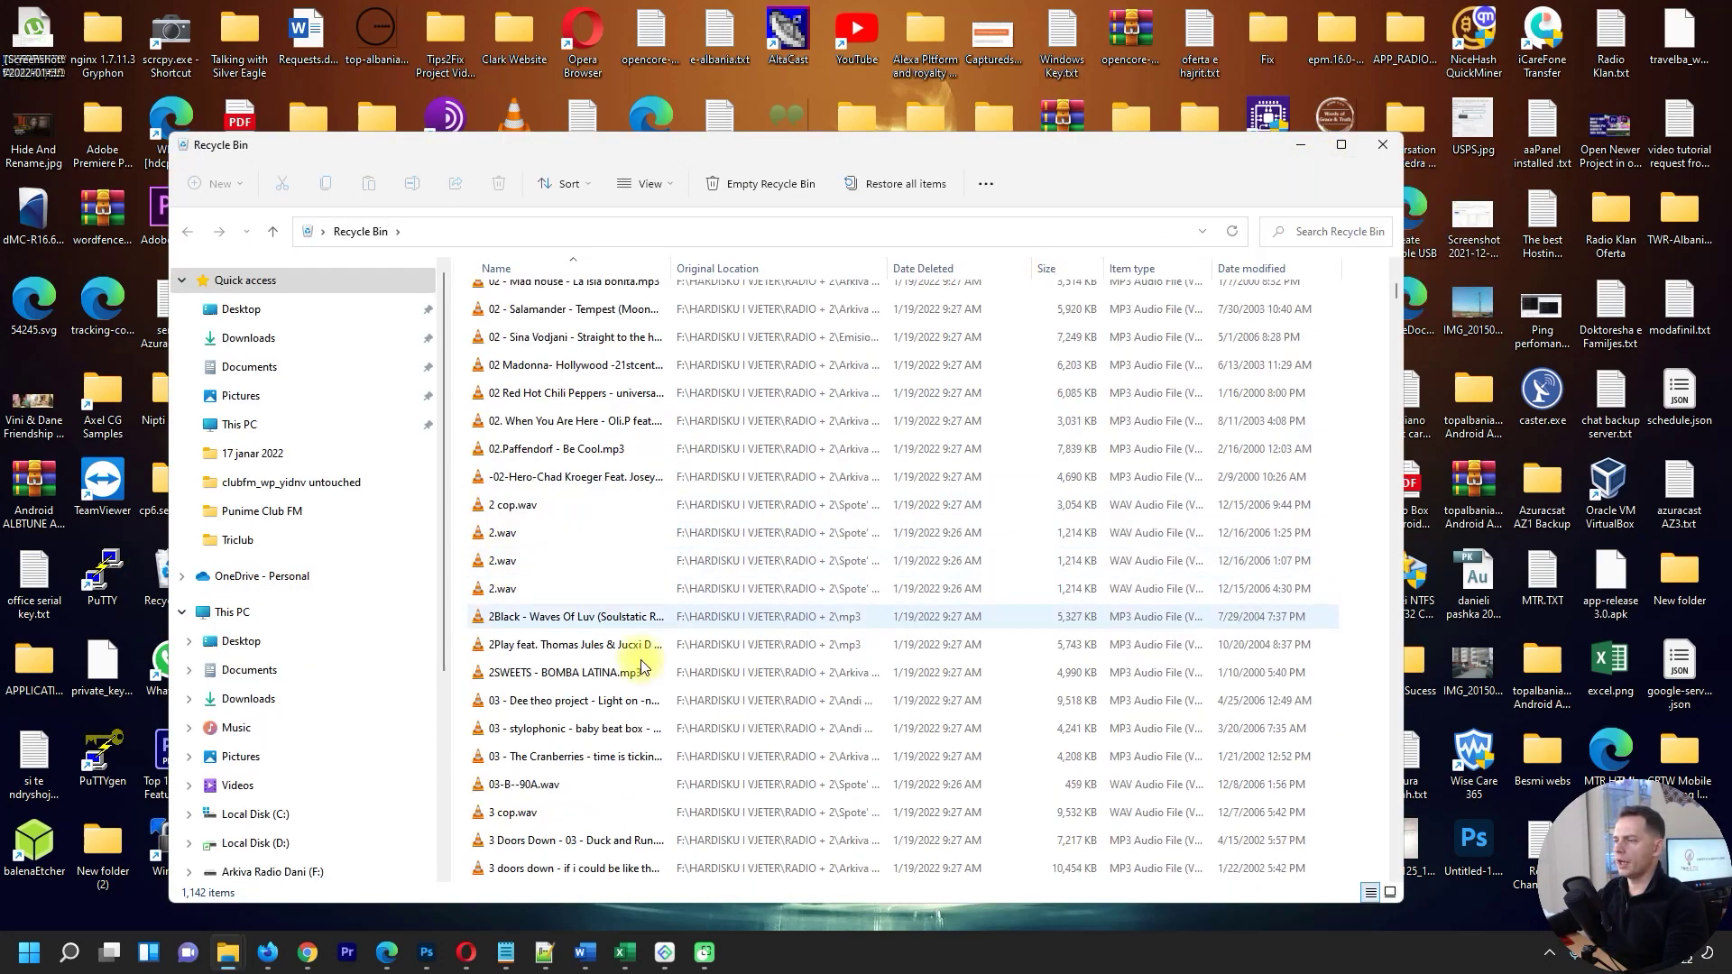
pyautogui.scroll(-8, 645, 669)
pyautogui.scroll(-15, 704, 670)
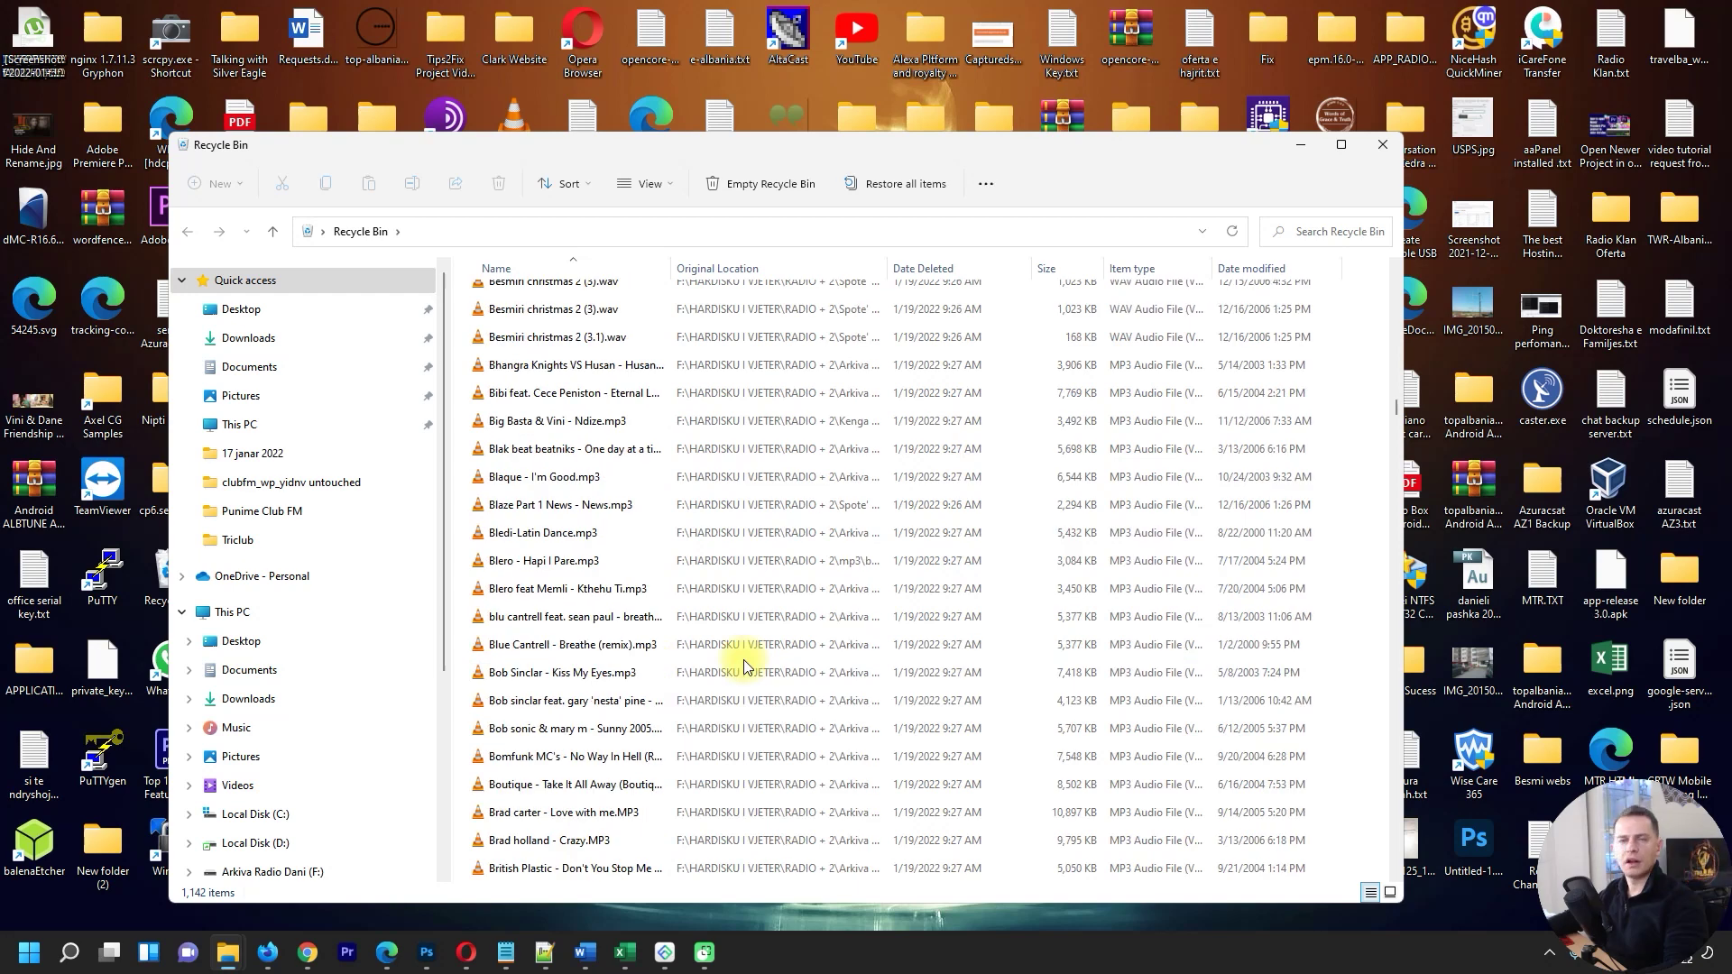
pyautogui.scroll(-10, 740, 663)
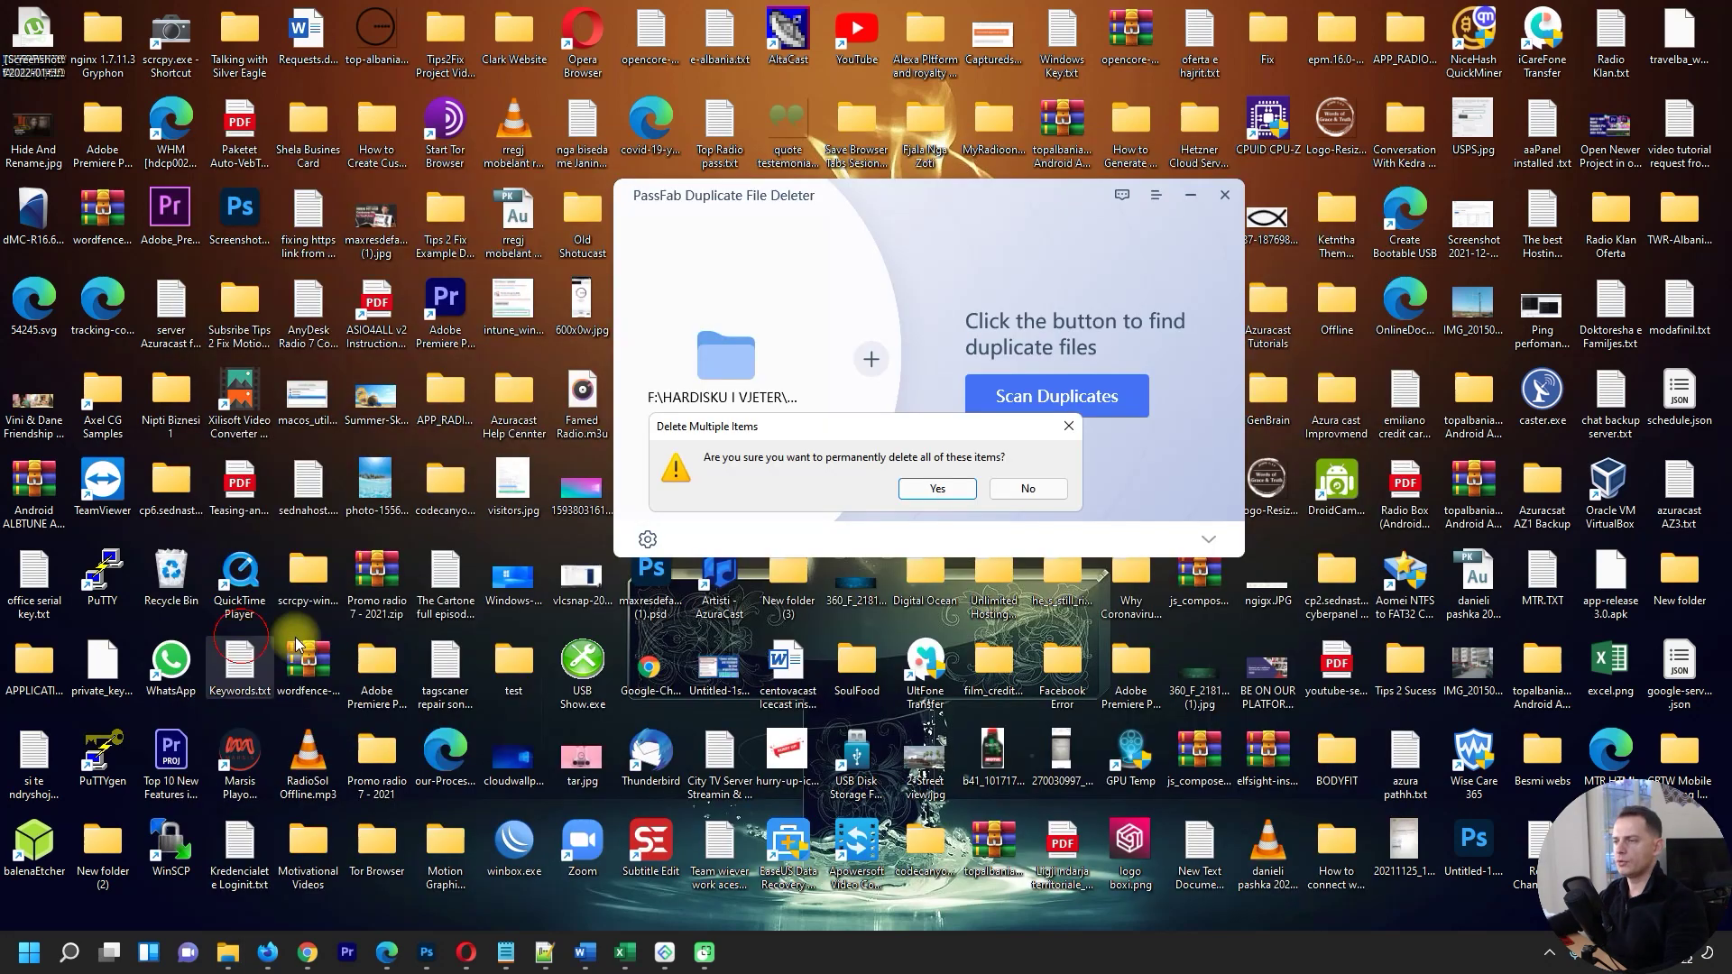
pyautogui.click(938, 489)
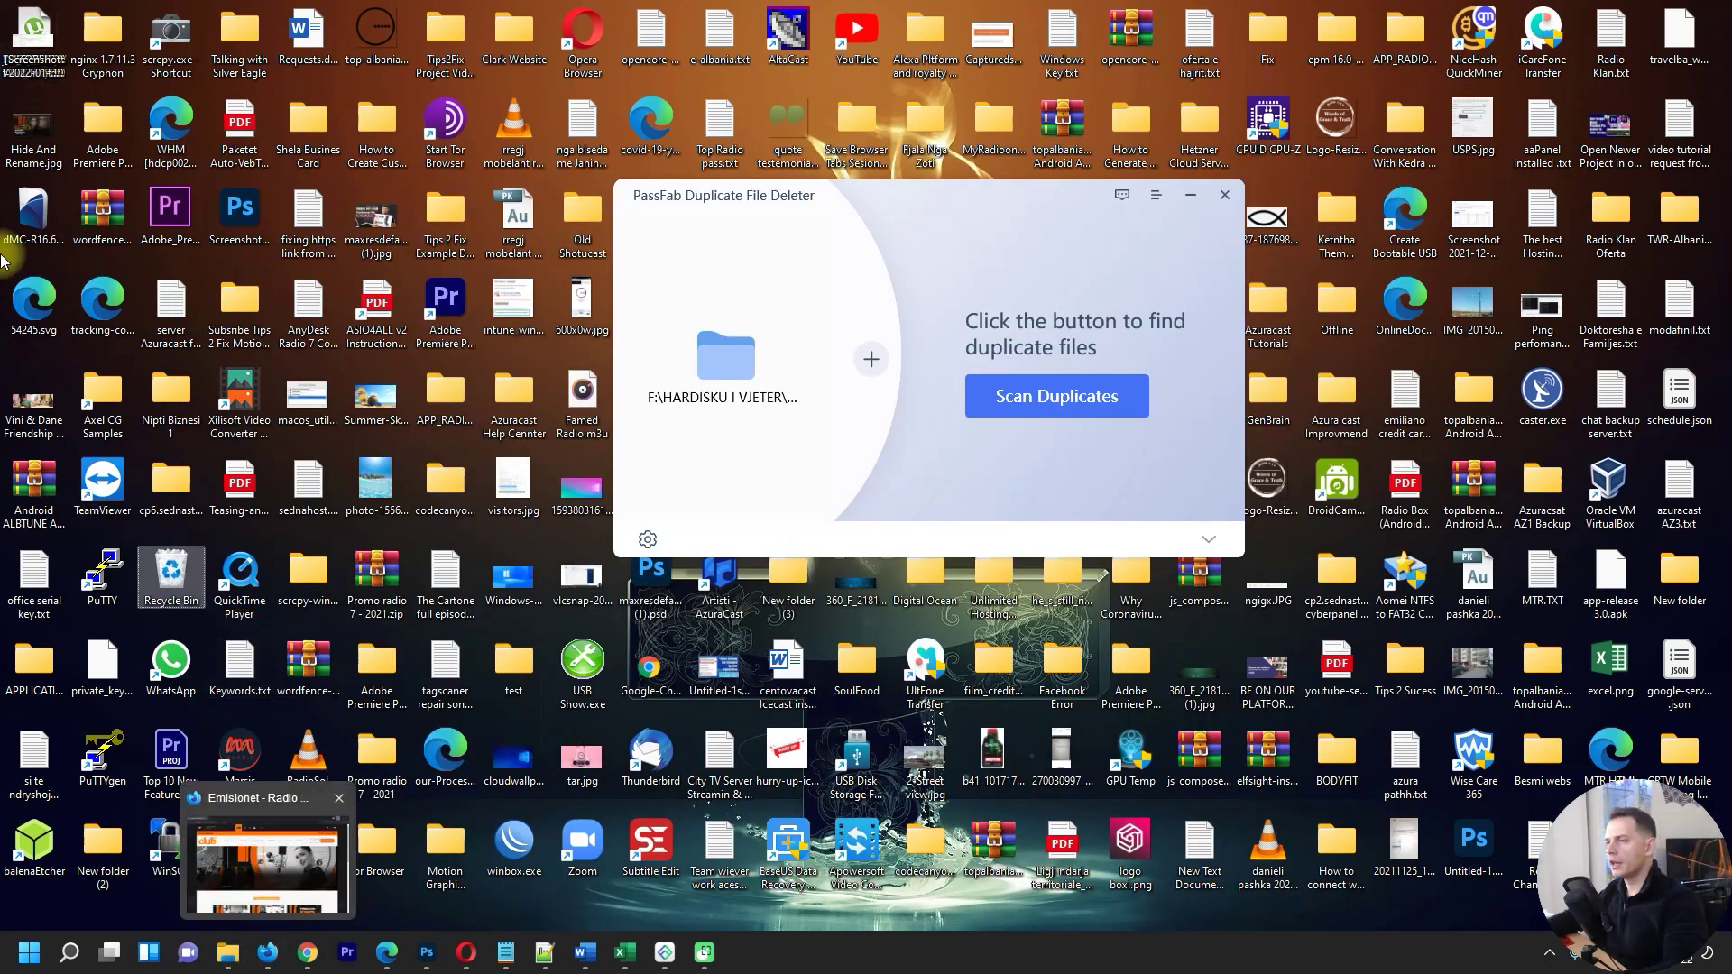
# Open drive F's properties in This PC to confirm 27.0 GB free.
pyautogui.click(29, 952)
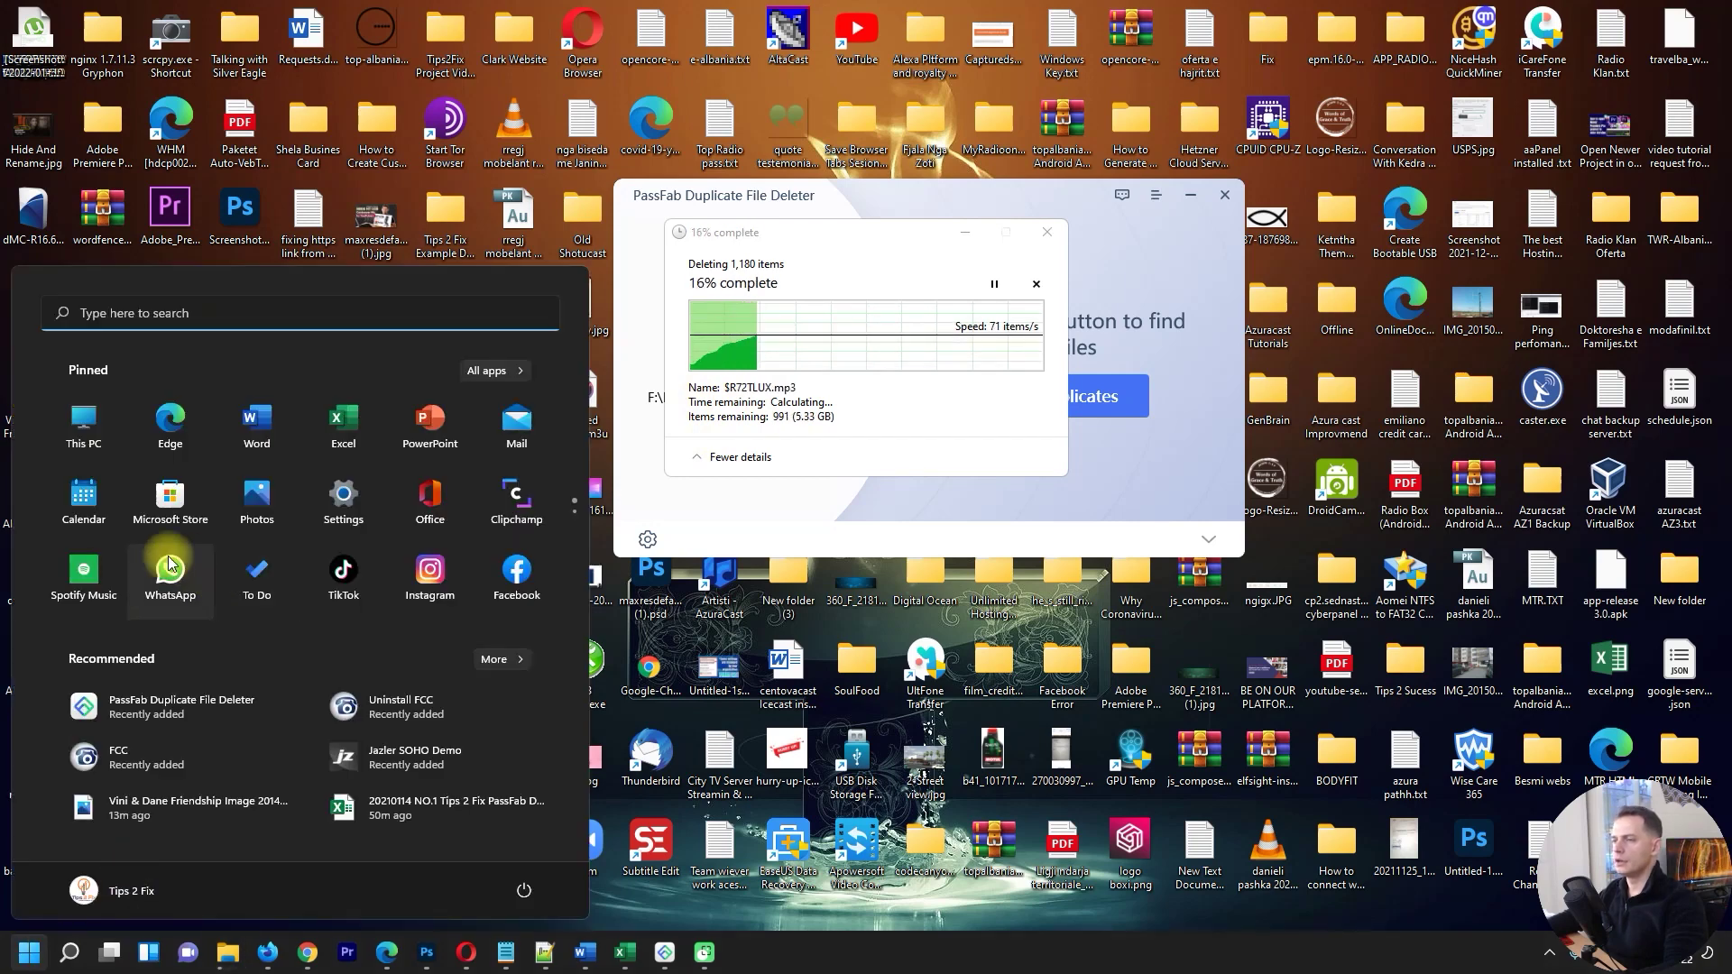
pyautogui.click(76, 435)
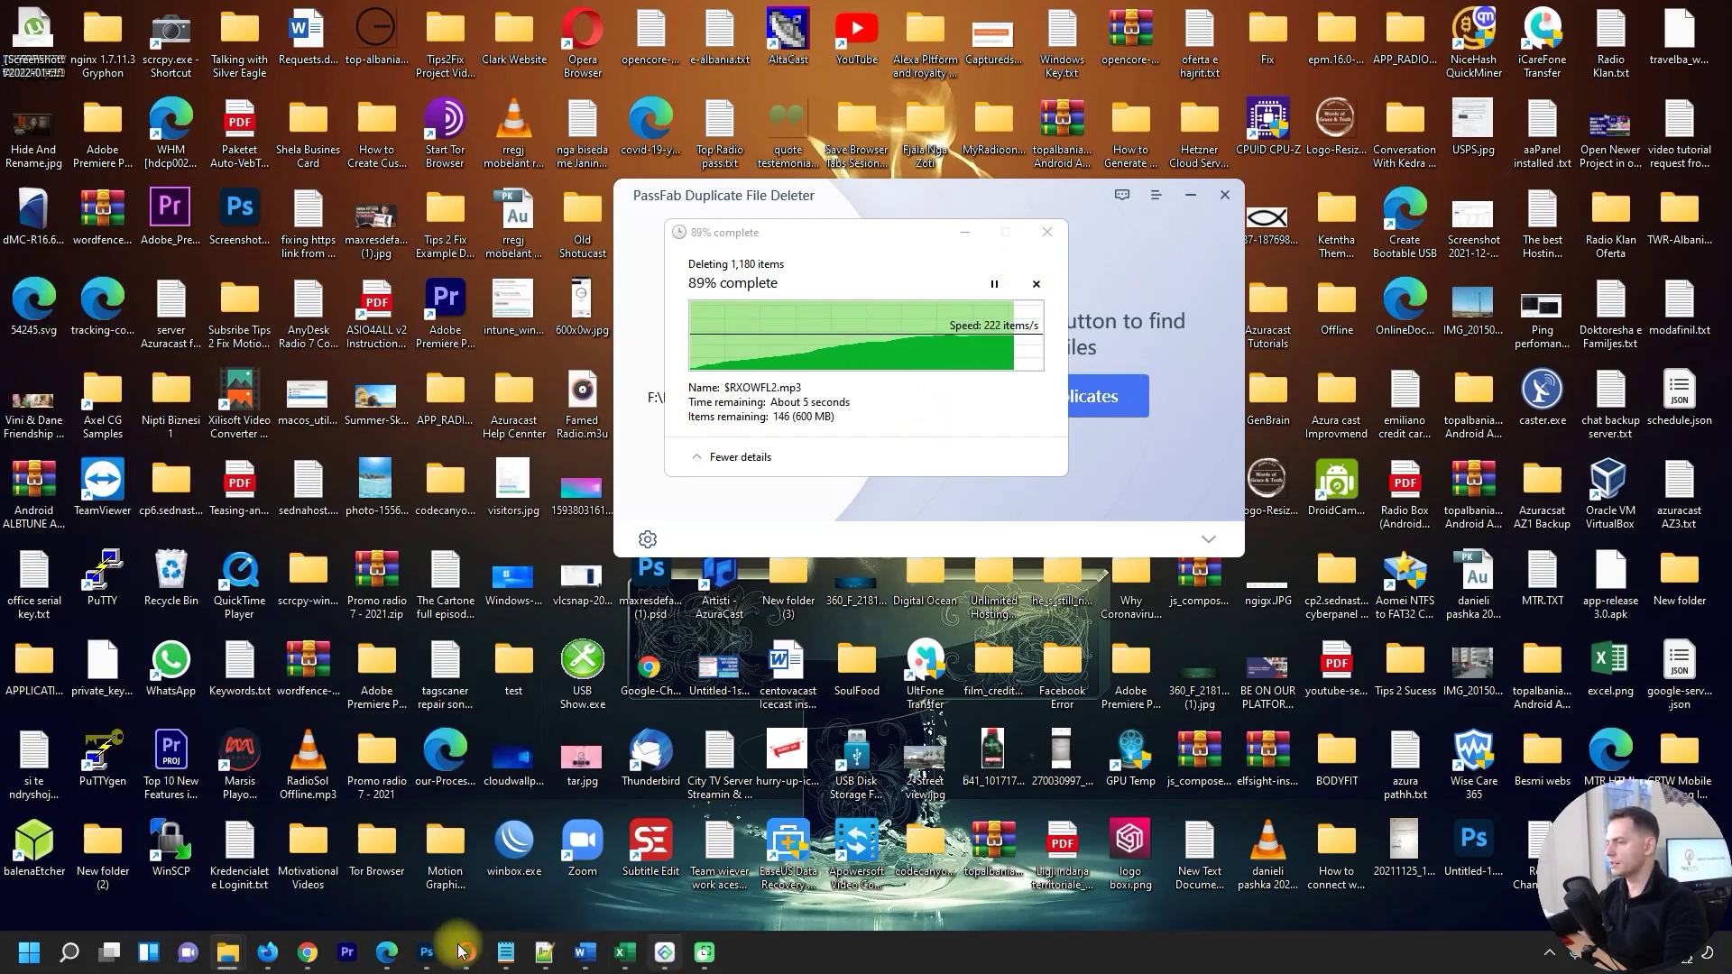
pyautogui.click(29, 952)
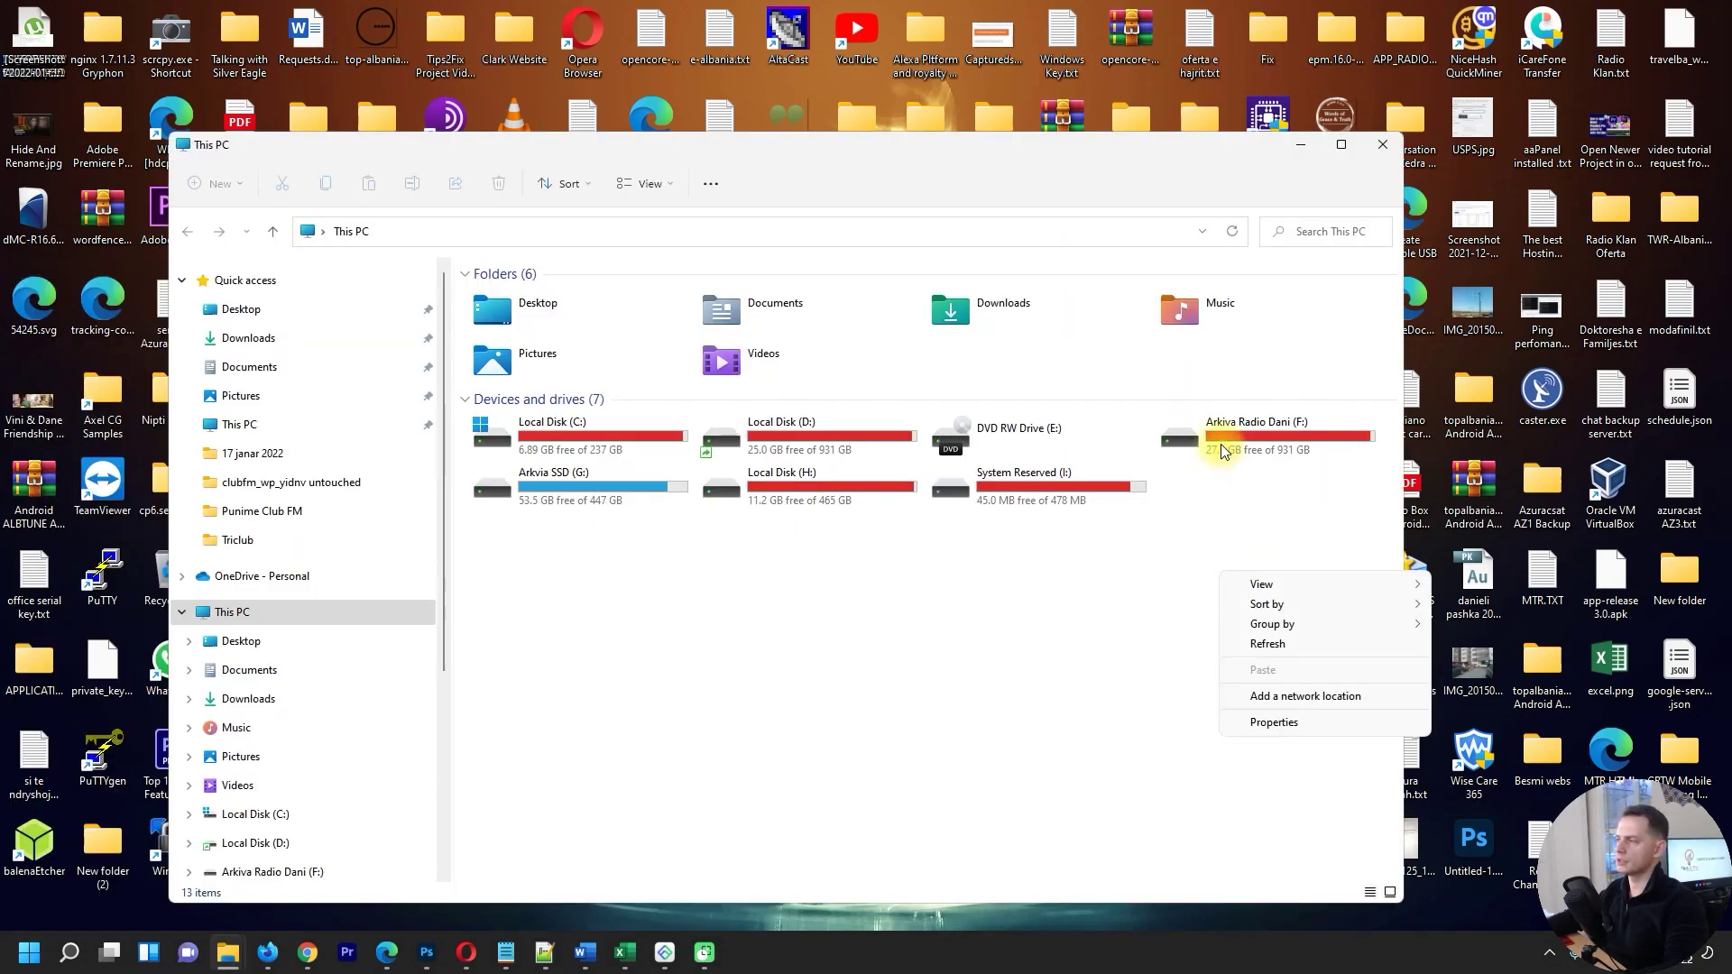
pyautogui.click(1221, 444)
pyautogui.hotkey('alt', 'Return')
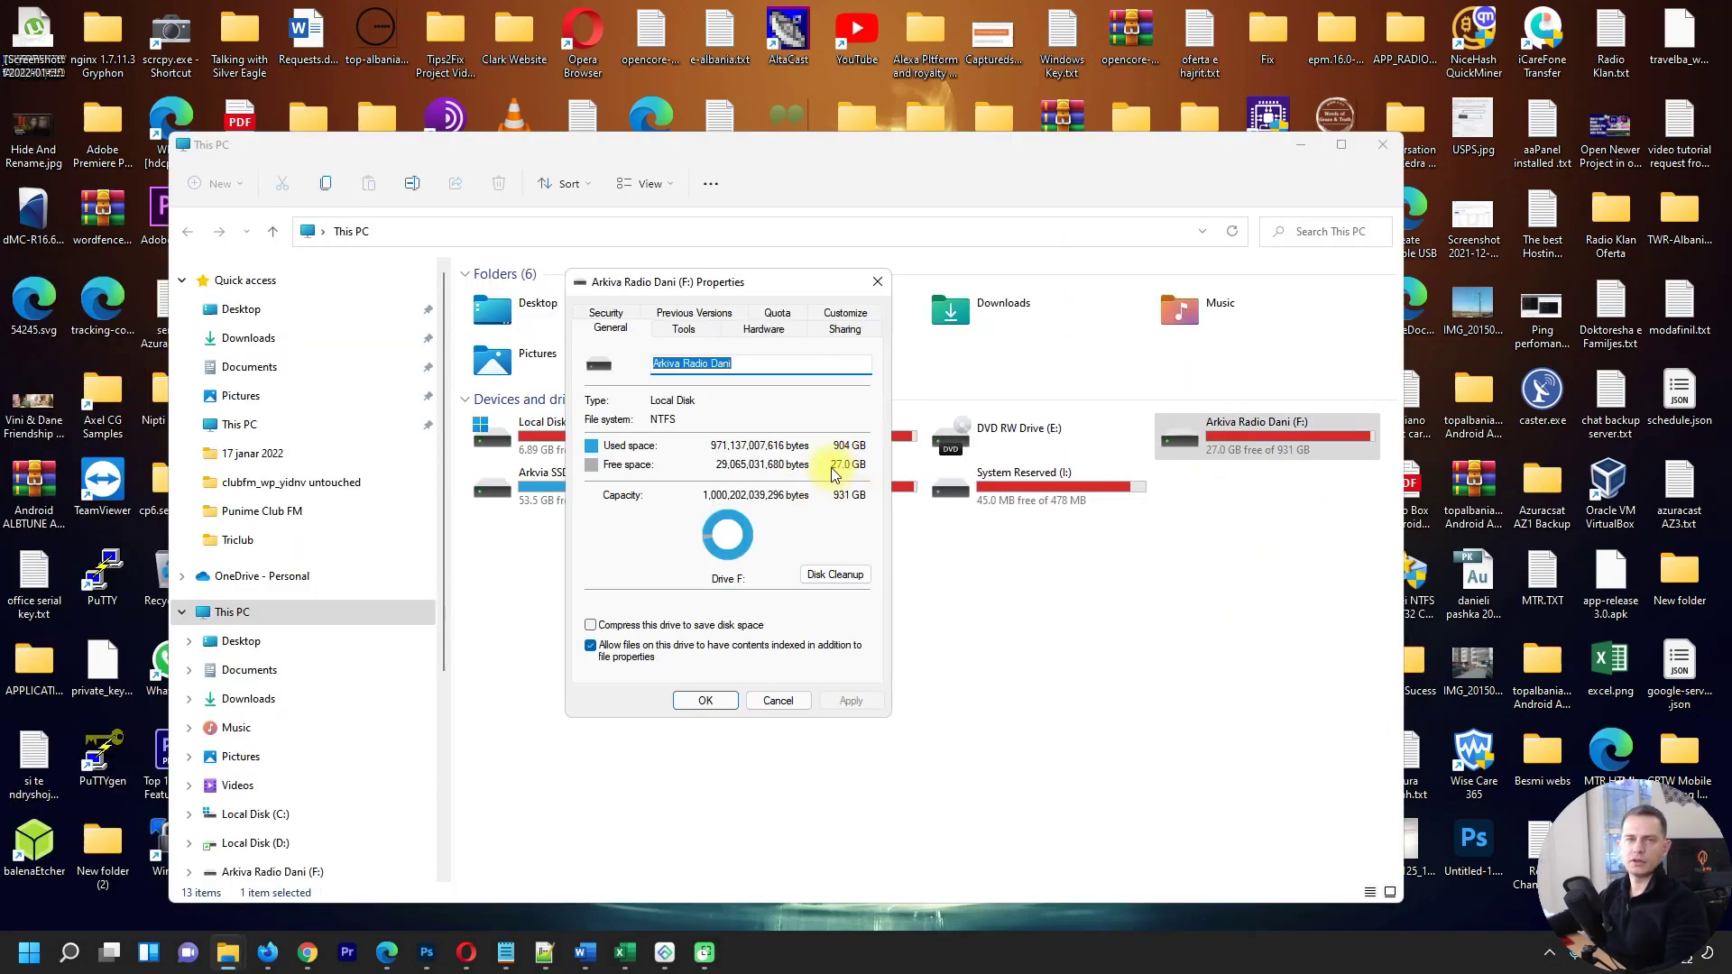
# Close the drive F Properties dialog and the This PC window.
pyautogui.click(872, 283)
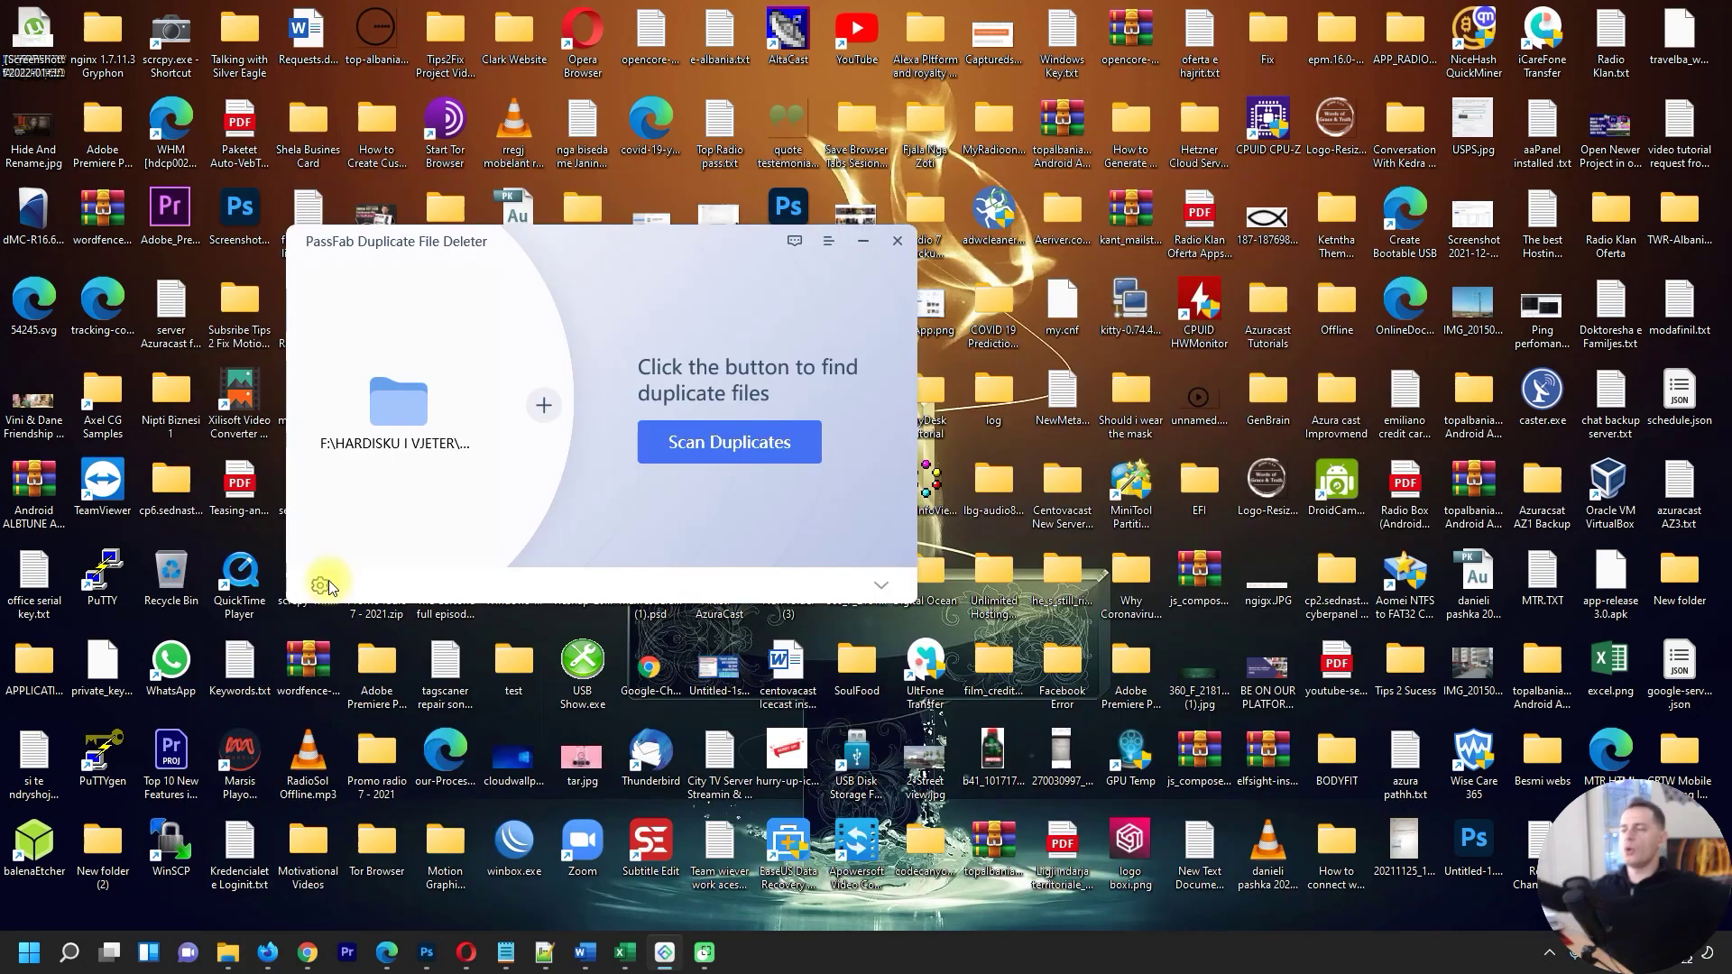